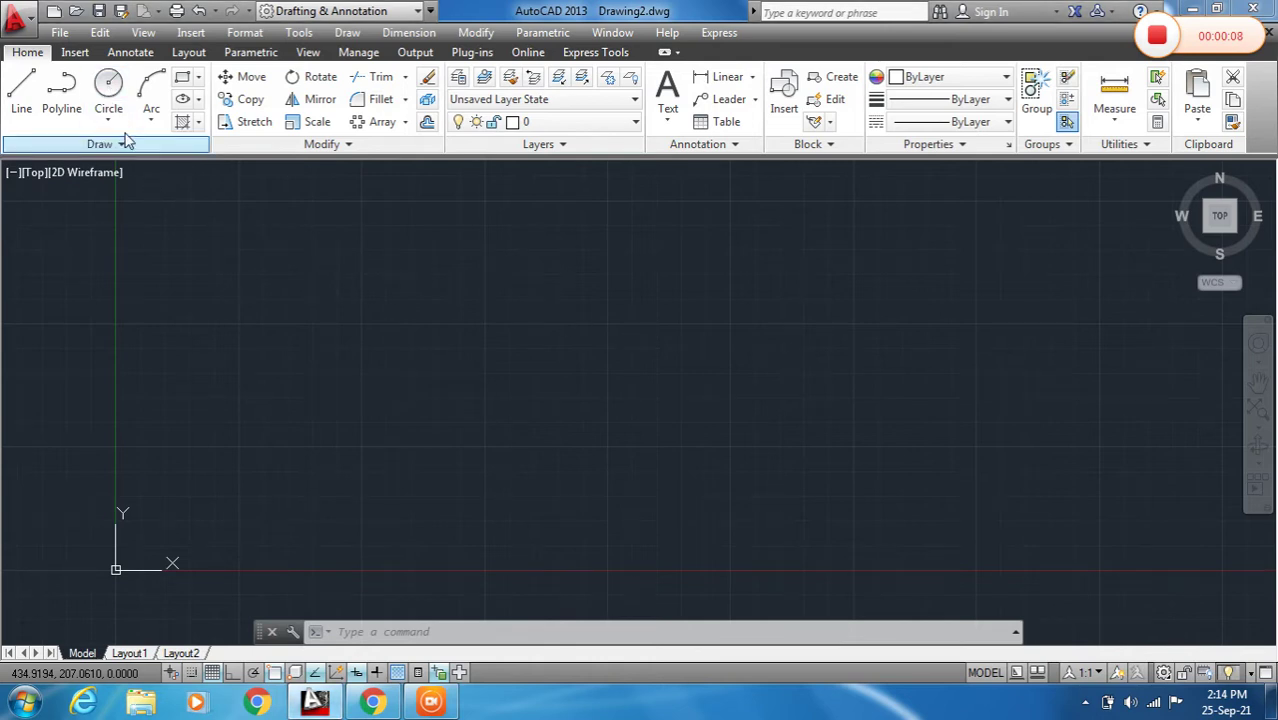
Draw a circle of radius 50 centred at 0,0 and re-frame the view around it.
{"action": "left_click", "coordinate": [116, 96]}
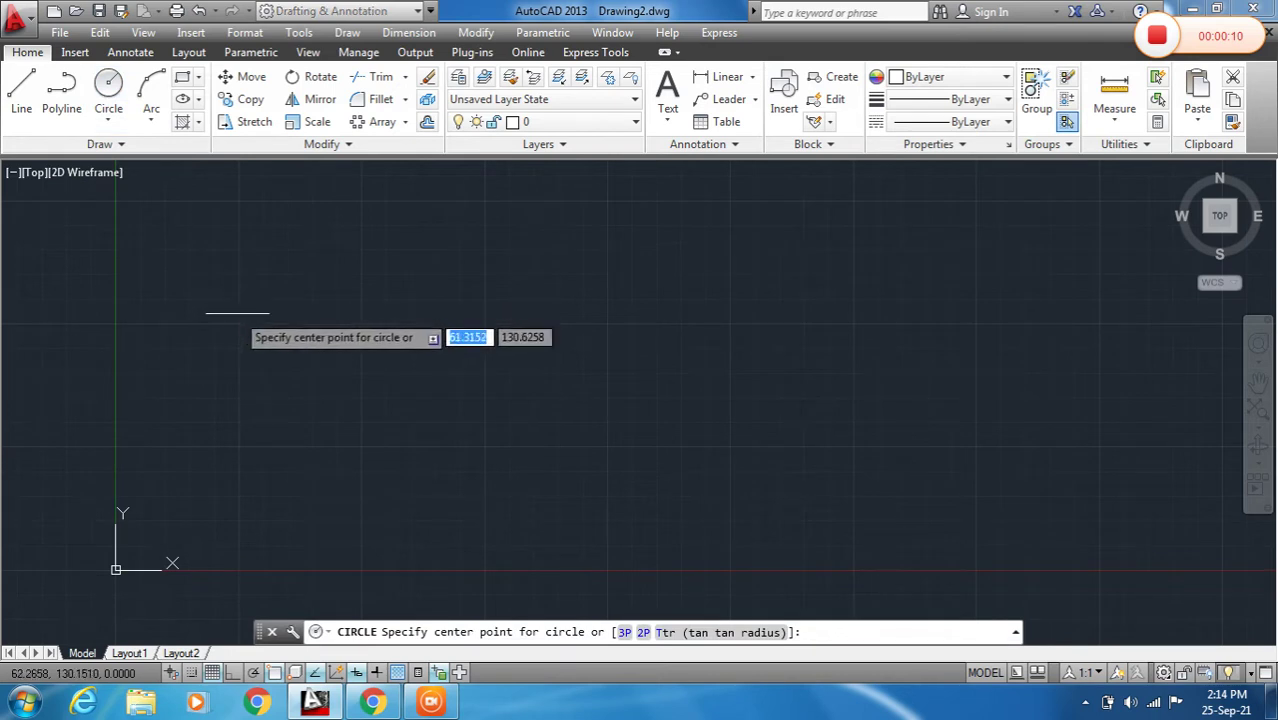
{"action": "scroll", "coordinate": [500, 300], "scroll_direction": "down", "scroll_amount": 2}
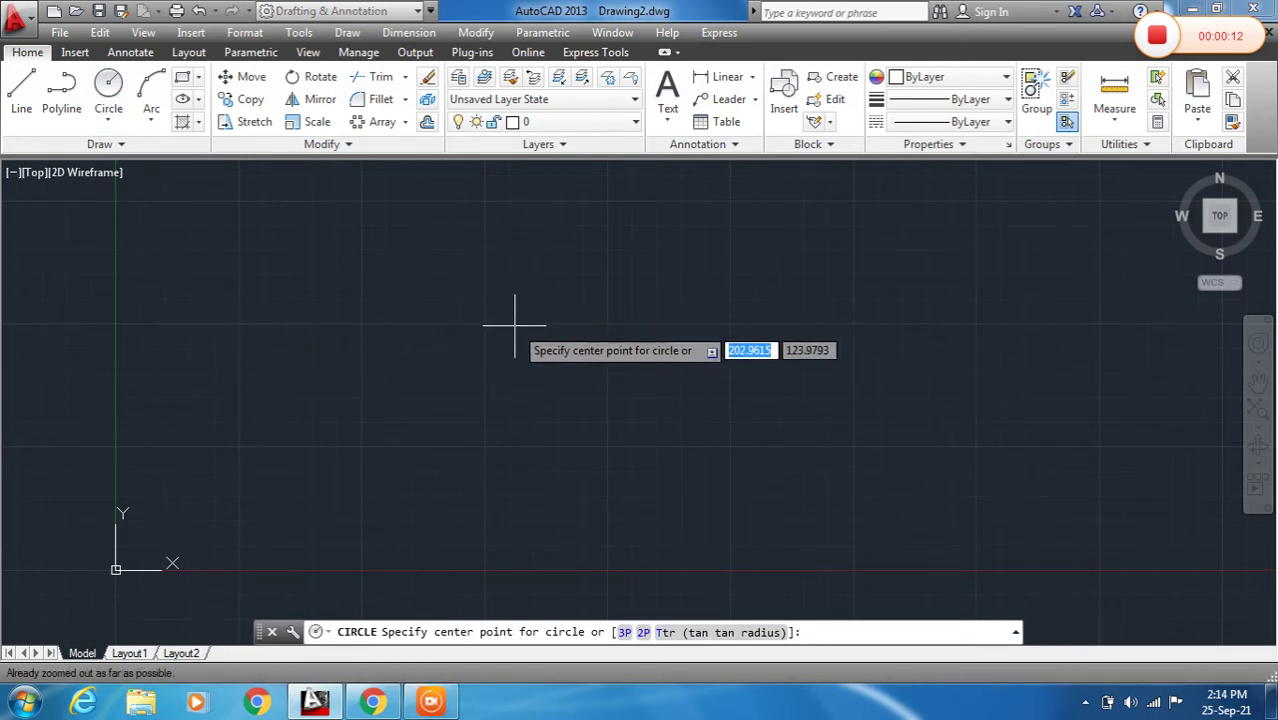
{"action": "type", "text": "0,"}
{"action": "key", "text": "Return"}
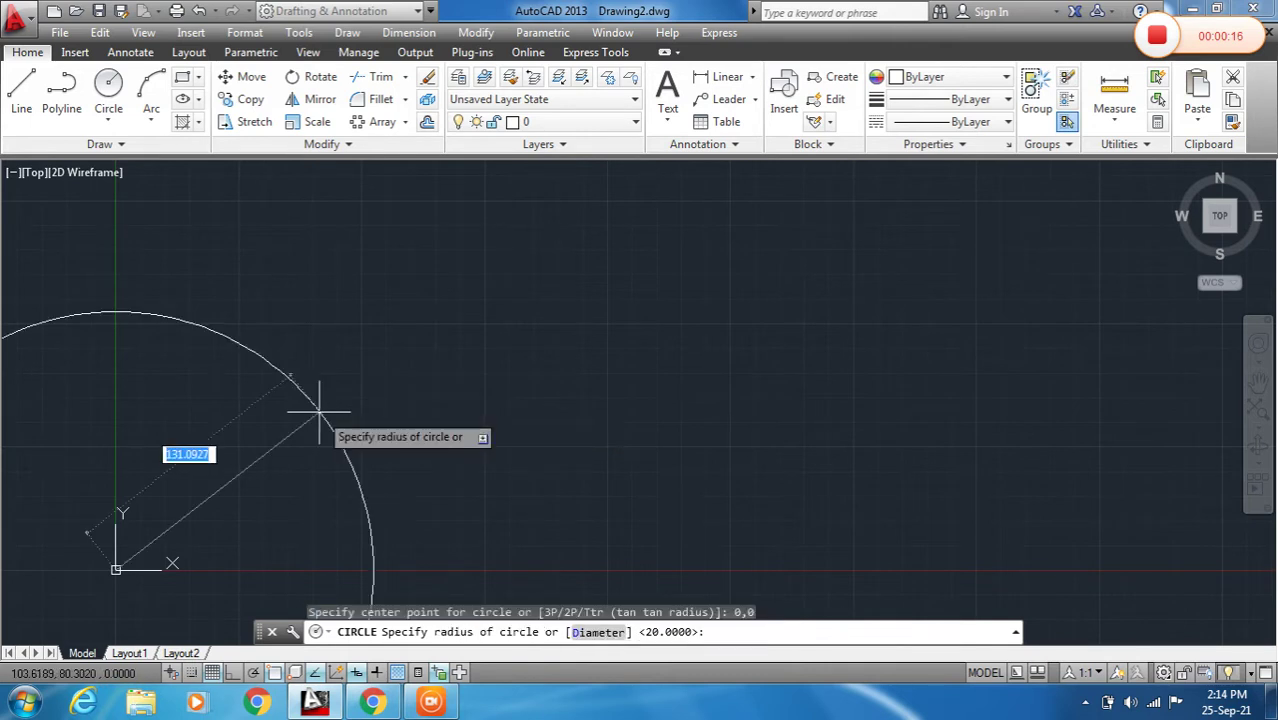
{"action": "scroll", "coordinate": [319, 410], "scroll_direction": "down", "scroll_amount": 2}
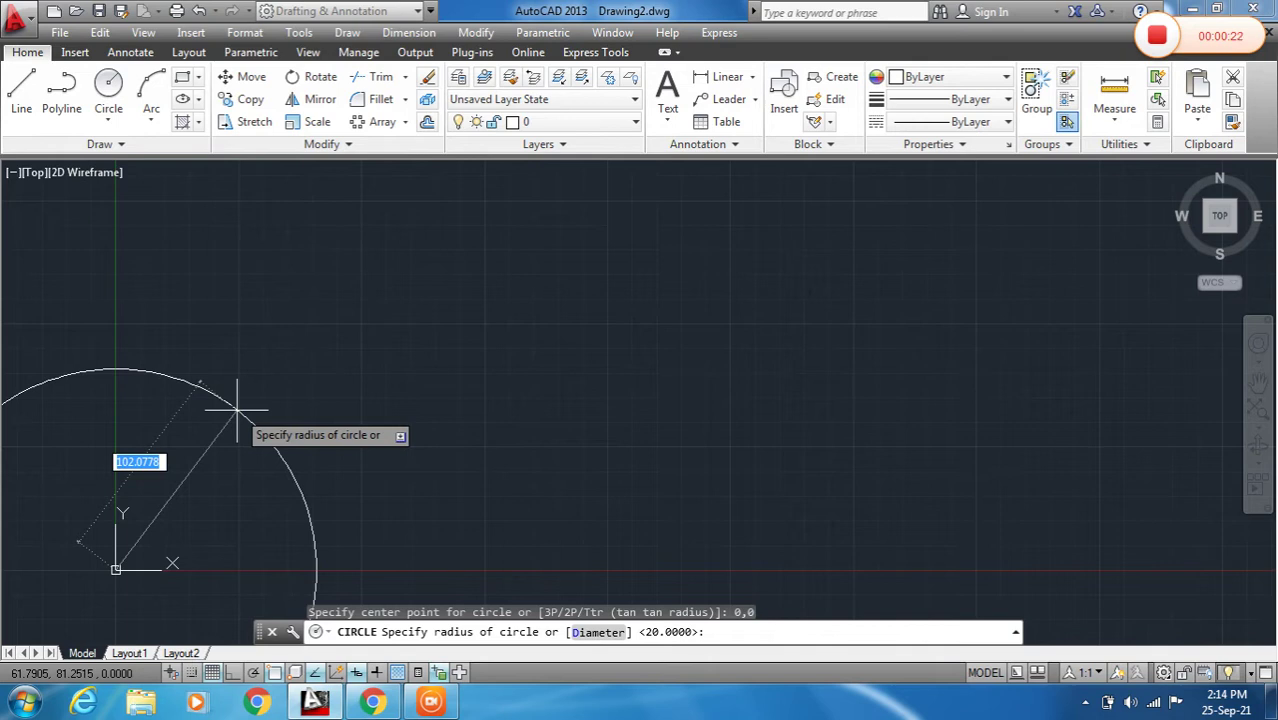
{"action": "type", "text": "50"}
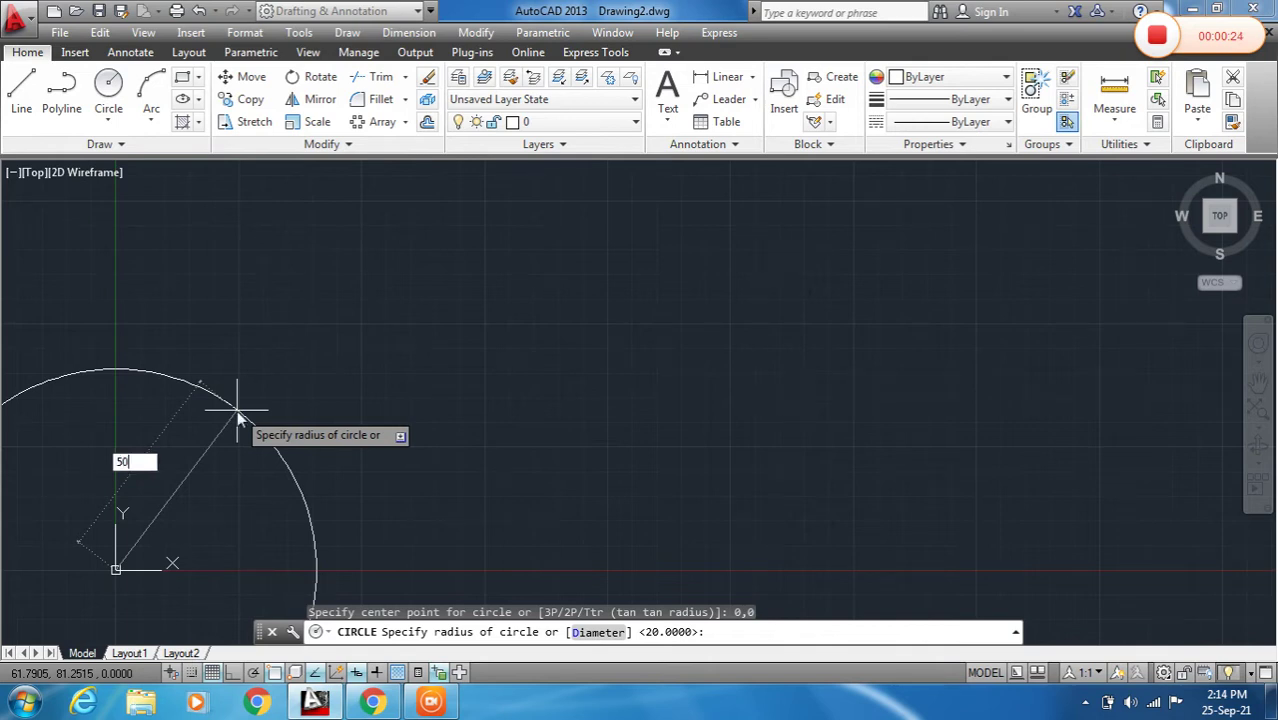
{"action": "key", "text": "Return"}
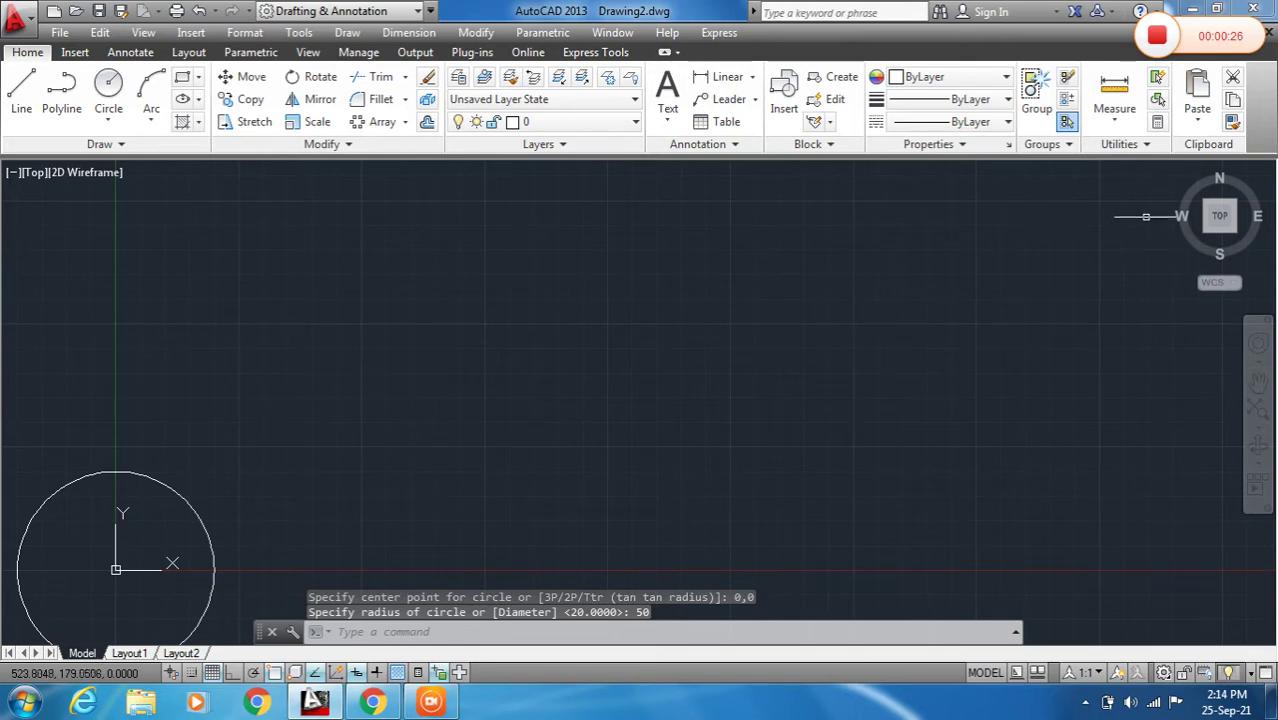
{"action": "left_click", "coordinate": [1219, 215]}
Turn off the drawing grid and reposition the view around the circle.
{"action": "middle_click_drag", "start_coordinate": [670, 343], "coordinate": [379, 348]}
{"action": "scroll", "coordinate": [379, 348], "scroll_direction": "up", "scroll_amount": 2}
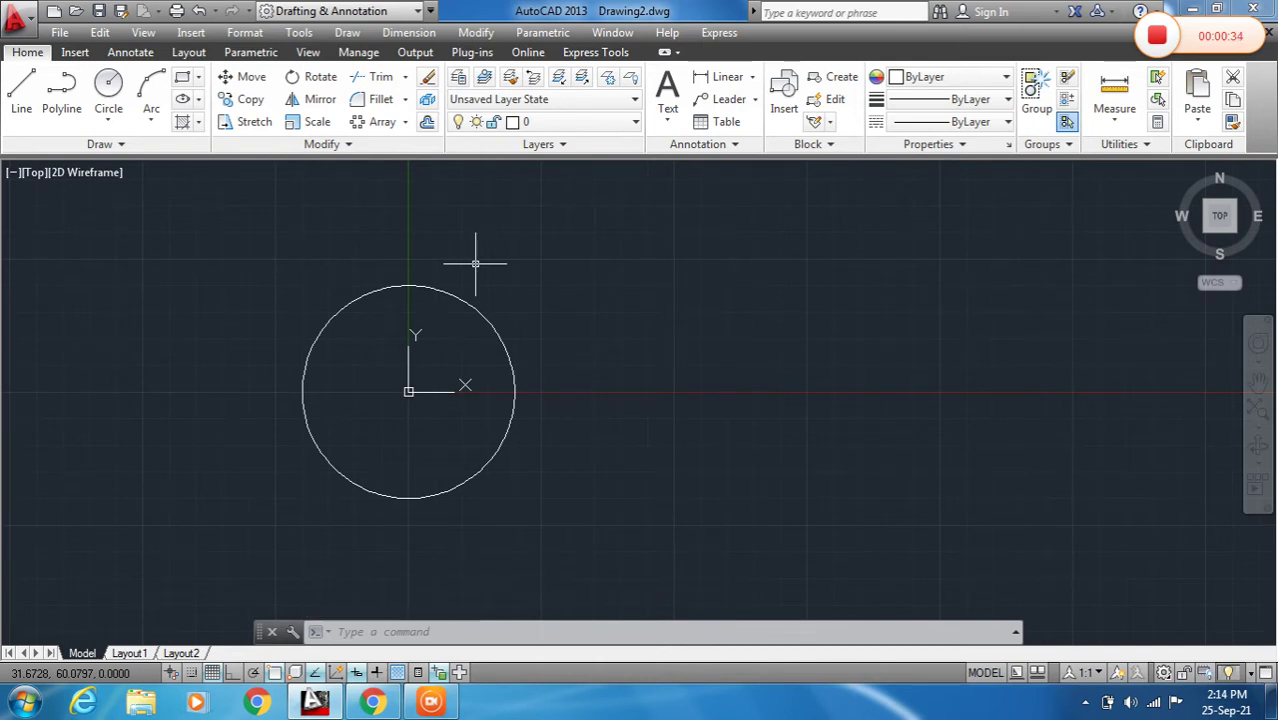
{"action": "key", "text": "F7"}
{"action": "scroll", "coordinate": [398, 390], "scroll_direction": "up", "scroll_amount": 1}
{"action": "scroll", "coordinate": [405, 392], "scroll_direction": "down", "scroll_amount": 1}
{"action": "middle_click_drag", "start_coordinate": [405, 392], "coordinate": [314, 302]}
{"action": "scroll", "coordinate": [314, 290], "scroll_direction": "up", "scroll_amount": 2}
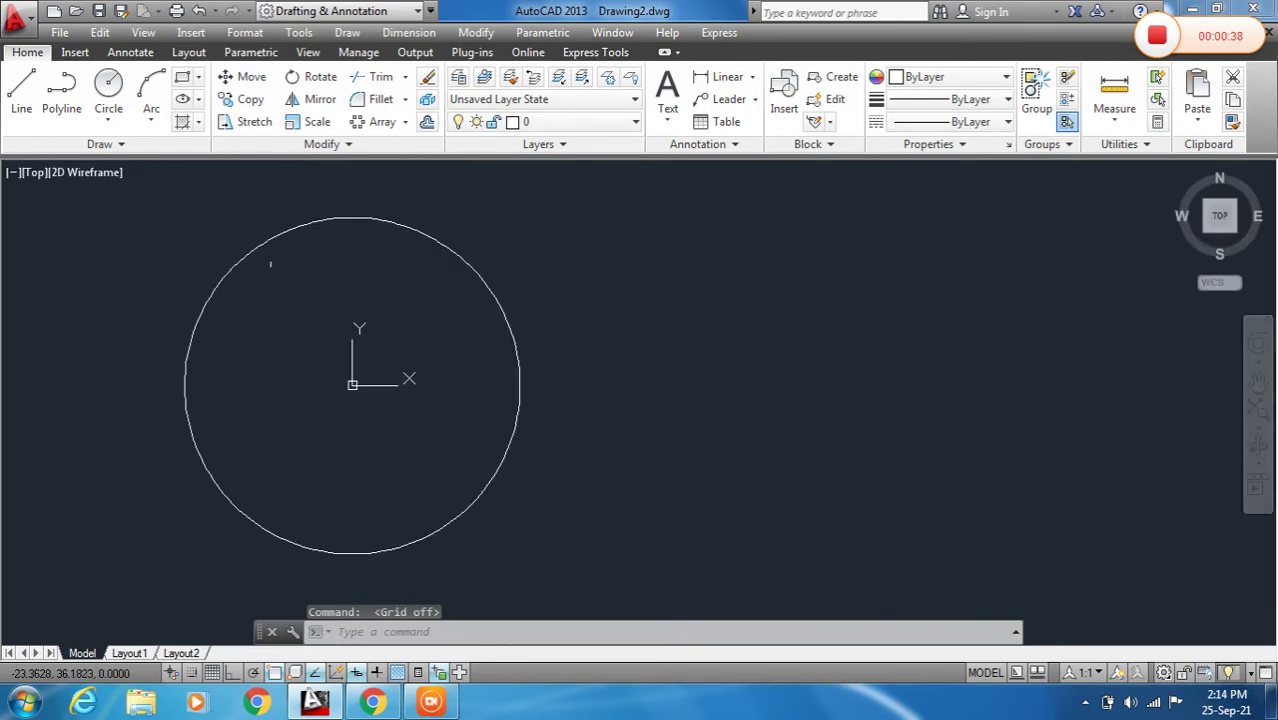
{"action": "middle_click_drag", "start_coordinate": [273, 263], "coordinate": [289, 329]}
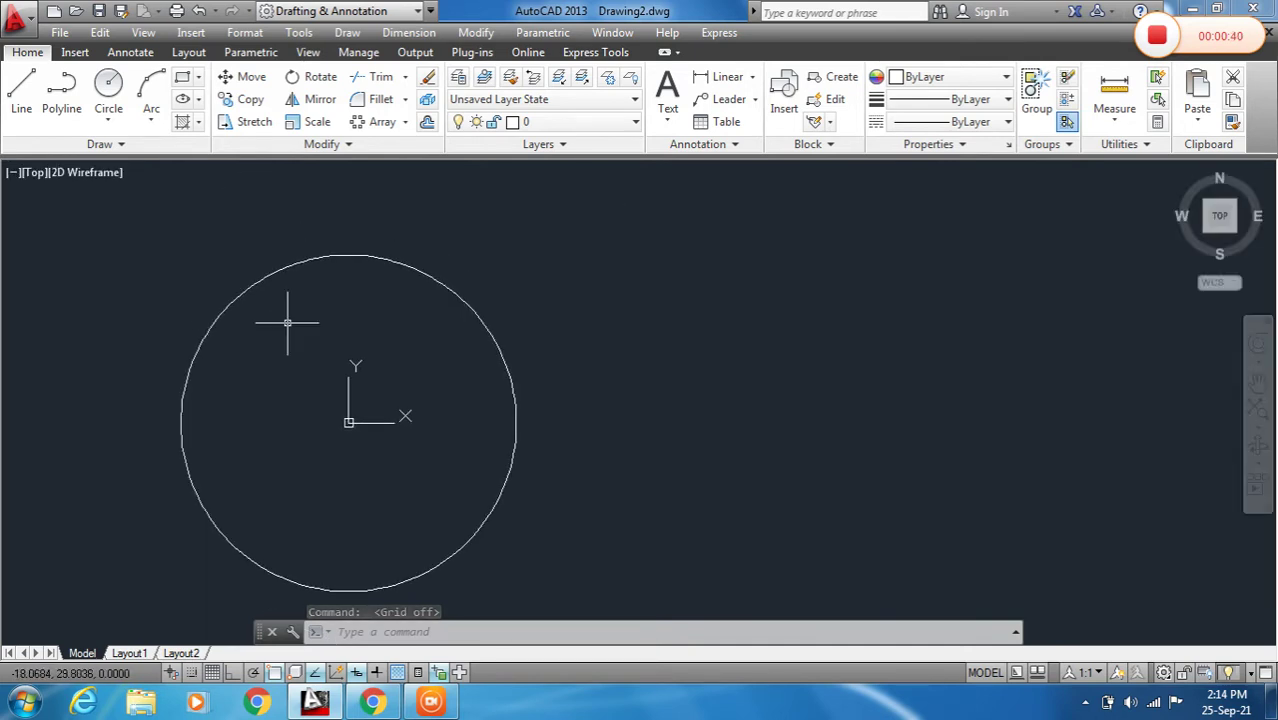
Offset the radius-50 circle 5 units outward and 5 units inward.
{"action": "left_click", "coordinate": [428, 122]}
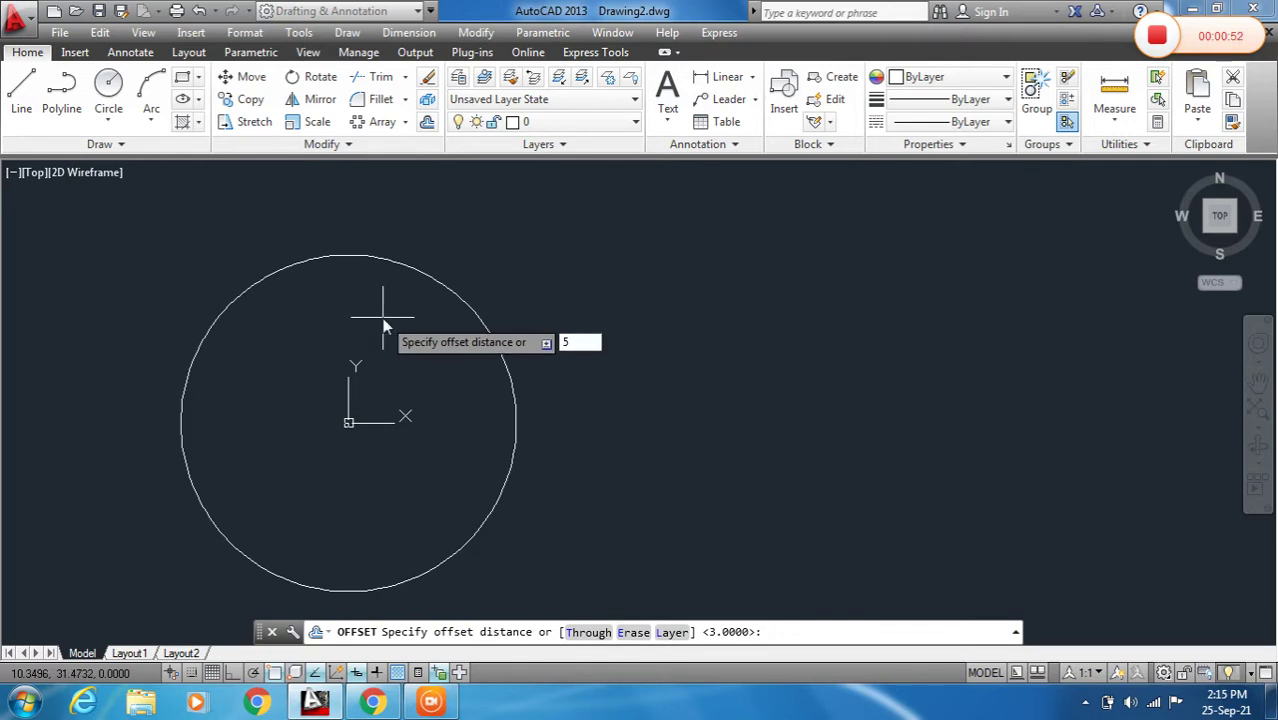
{"action": "key", "text": "Return"}
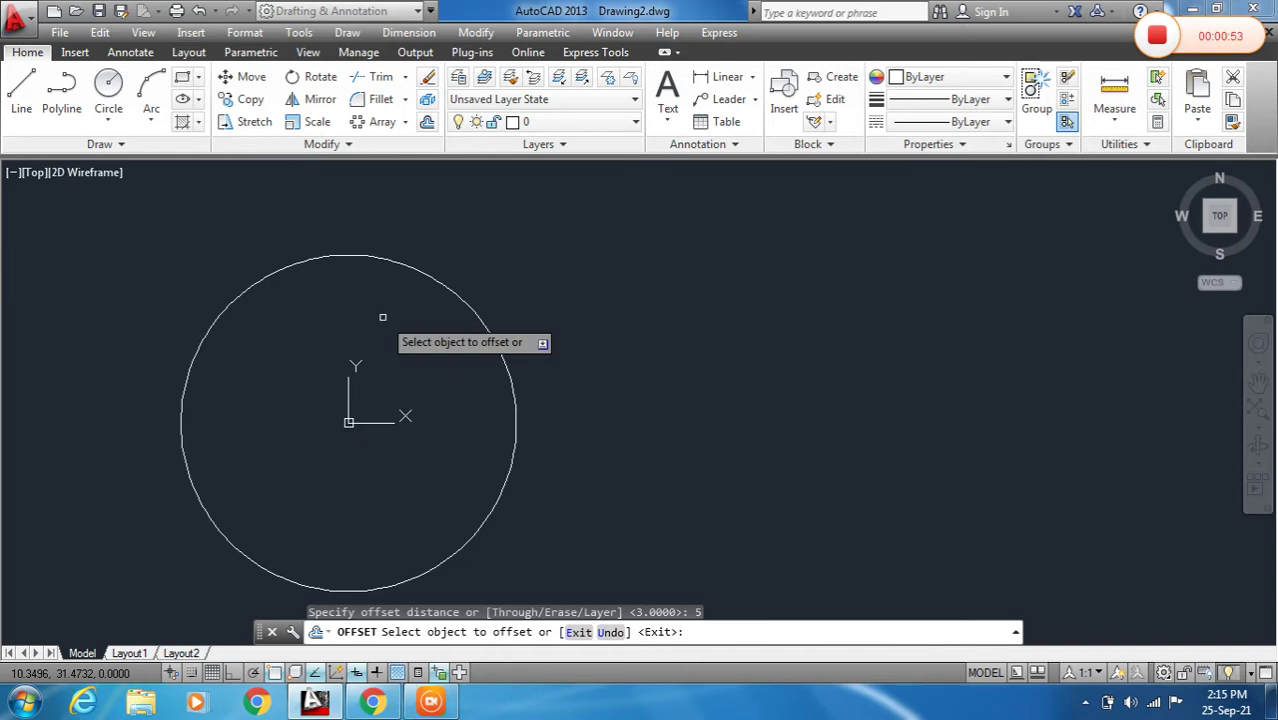
{"action": "left_click", "coordinate": [389, 259]}
{"action": "left_click", "coordinate": [403, 215]}
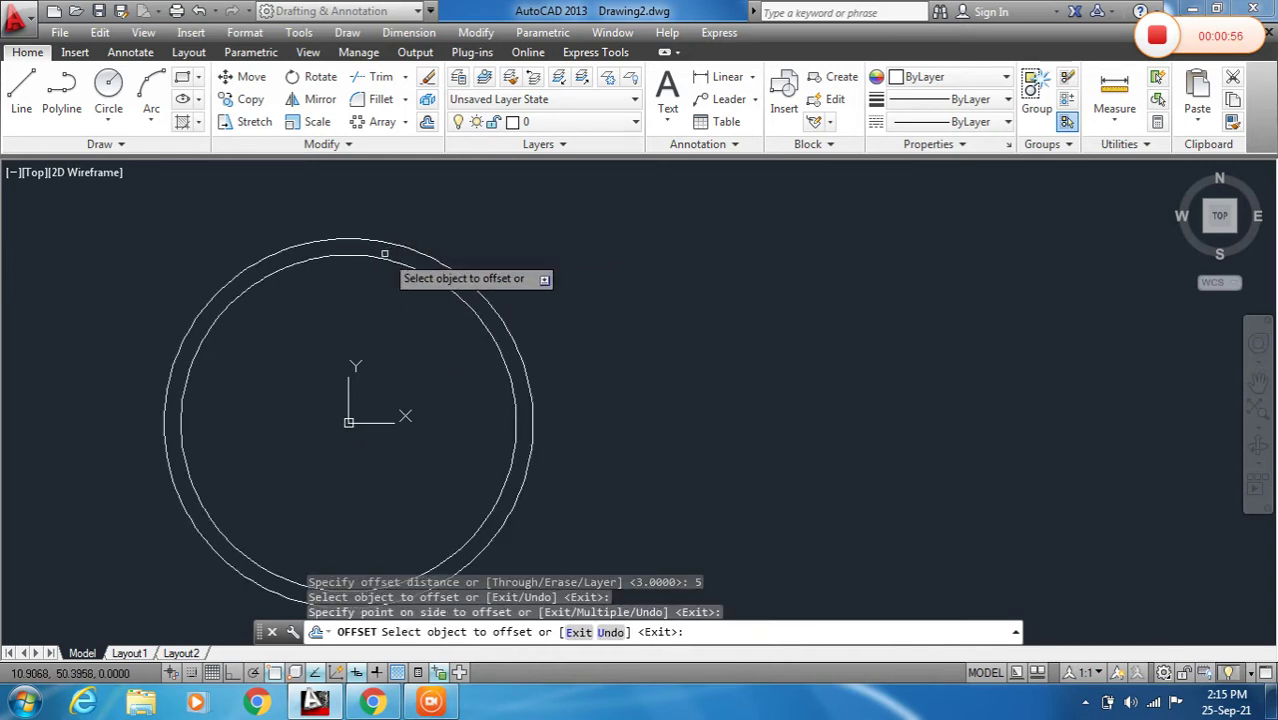
{"action": "left_click", "coordinate": [381, 258]}
{"action": "left_click", "coordinate": [357, 314]}
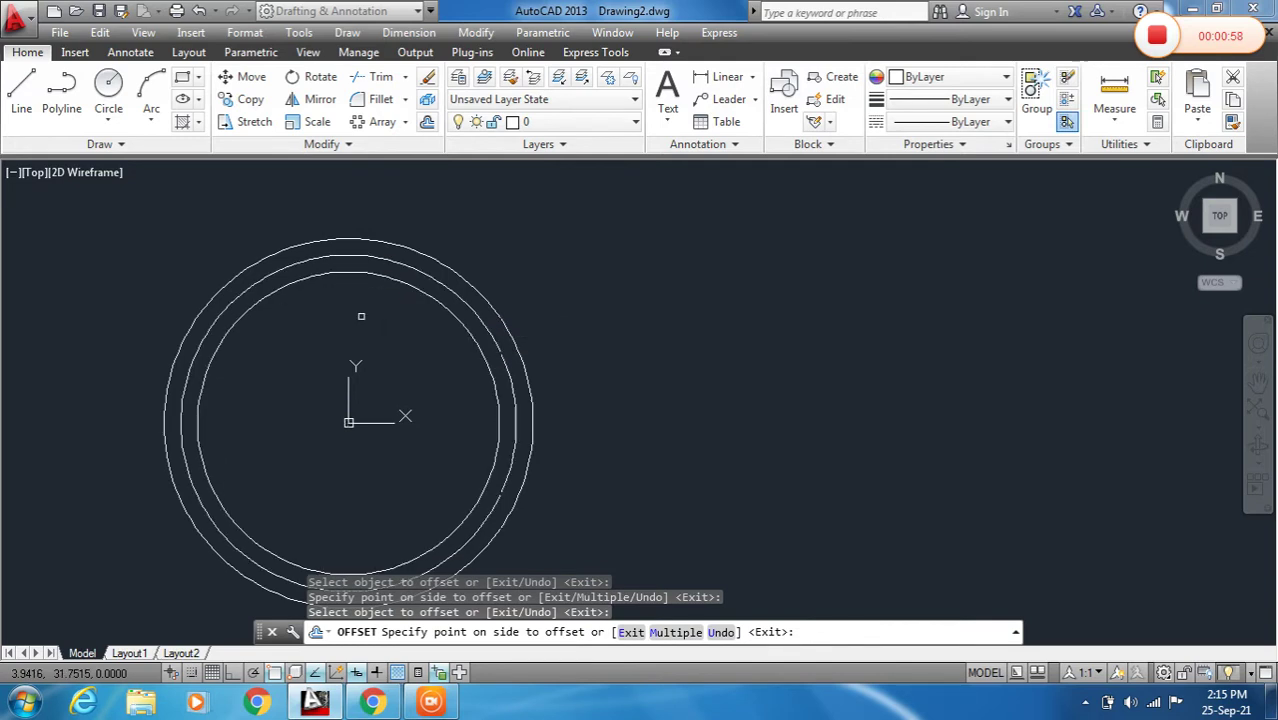
{"action": "key", "text": "Escape"}
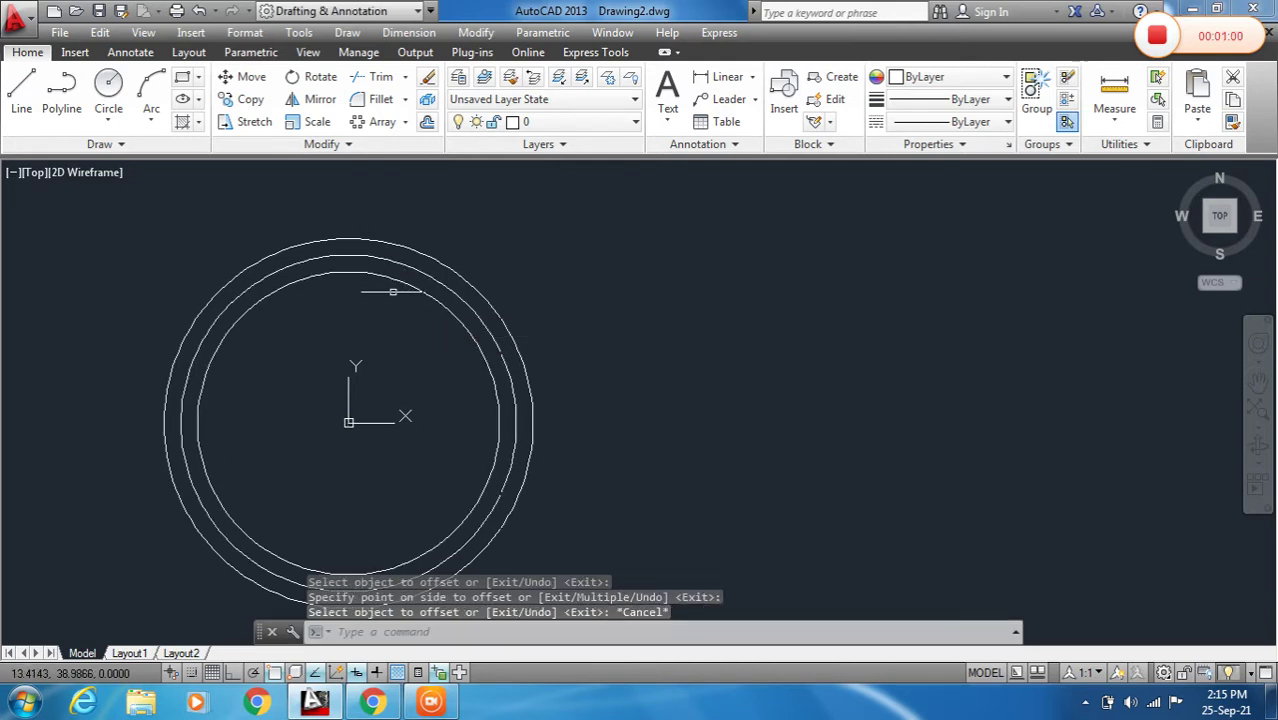
{"action": "middle_click_drag", "start_coordinate": [394, 287], "coordinate": [408, 288]}
{"action": "scroll", "coordinate": [374, 268], "scroll_direction": "up", "scroll_amount": 2}
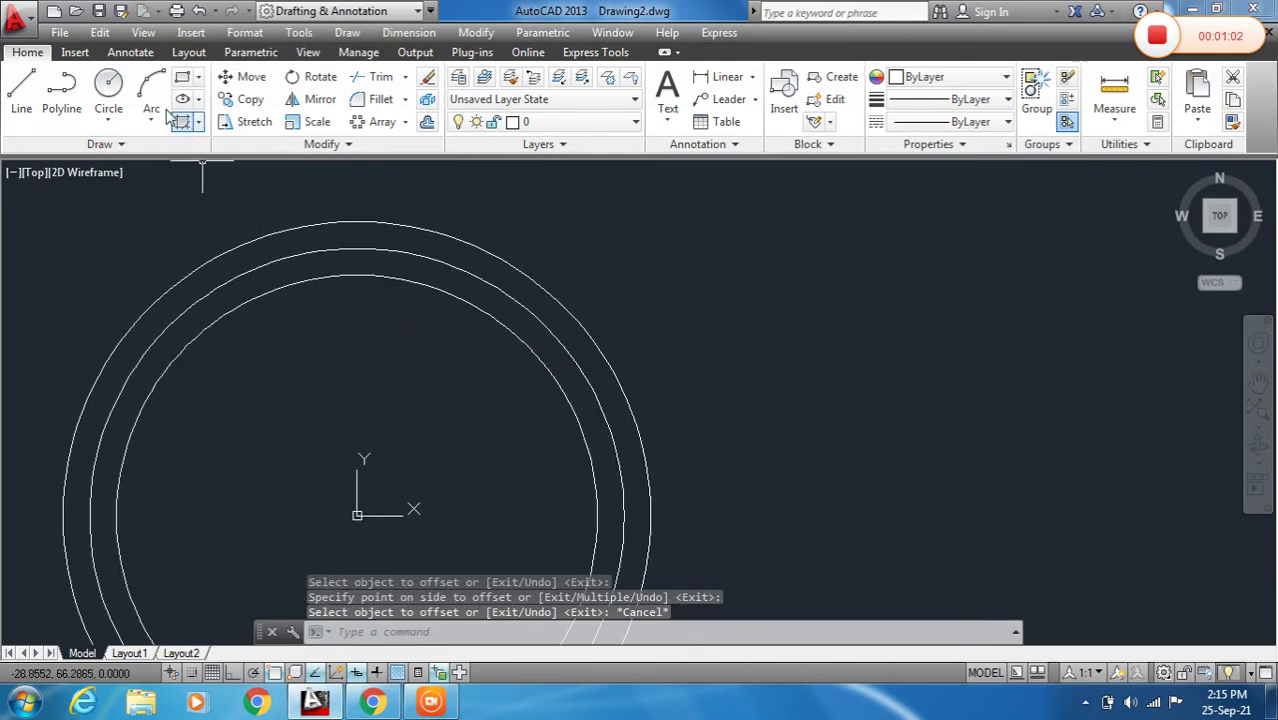
Draw a vertical line from the outer circle's top quadrant down to the centre.
{"action": "left_click", "coordinate": [21, 88]}
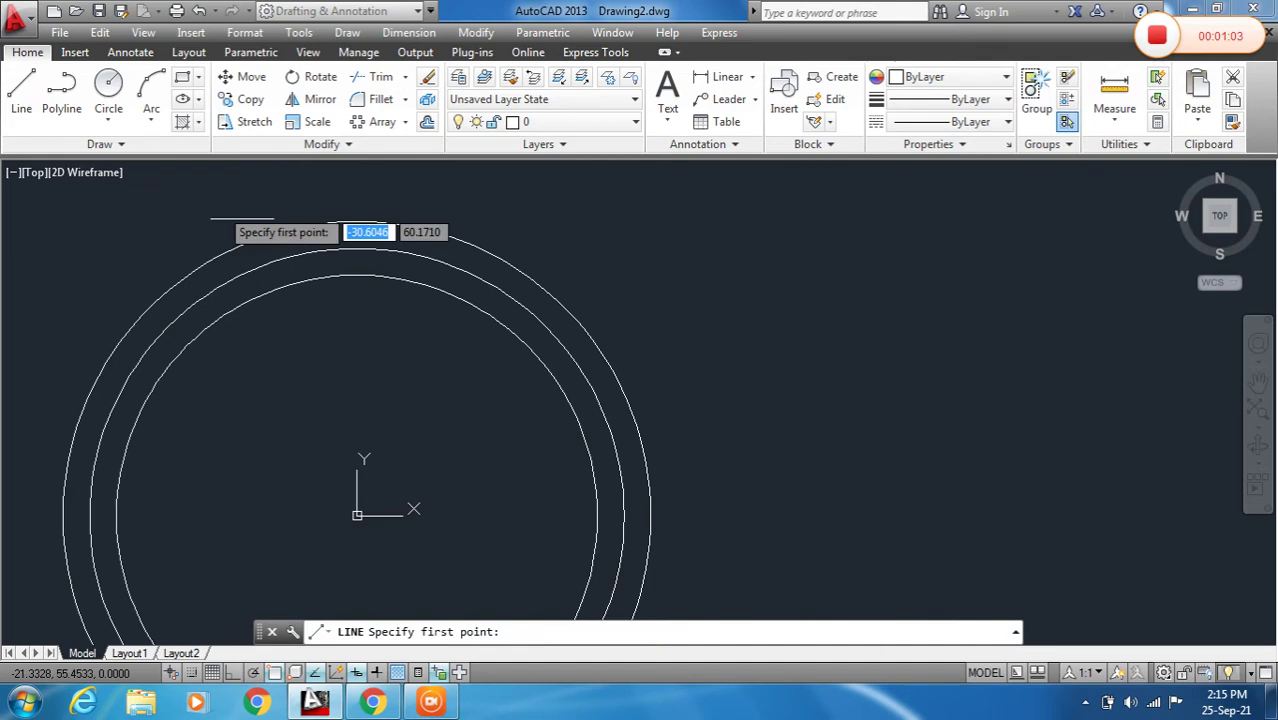
{"action": "left_click", "coordinate": [357, 221]}
{"action": "scroll", "coordinate": [357, 221], "scroll_direction": "down", "scroll_amount": 4}
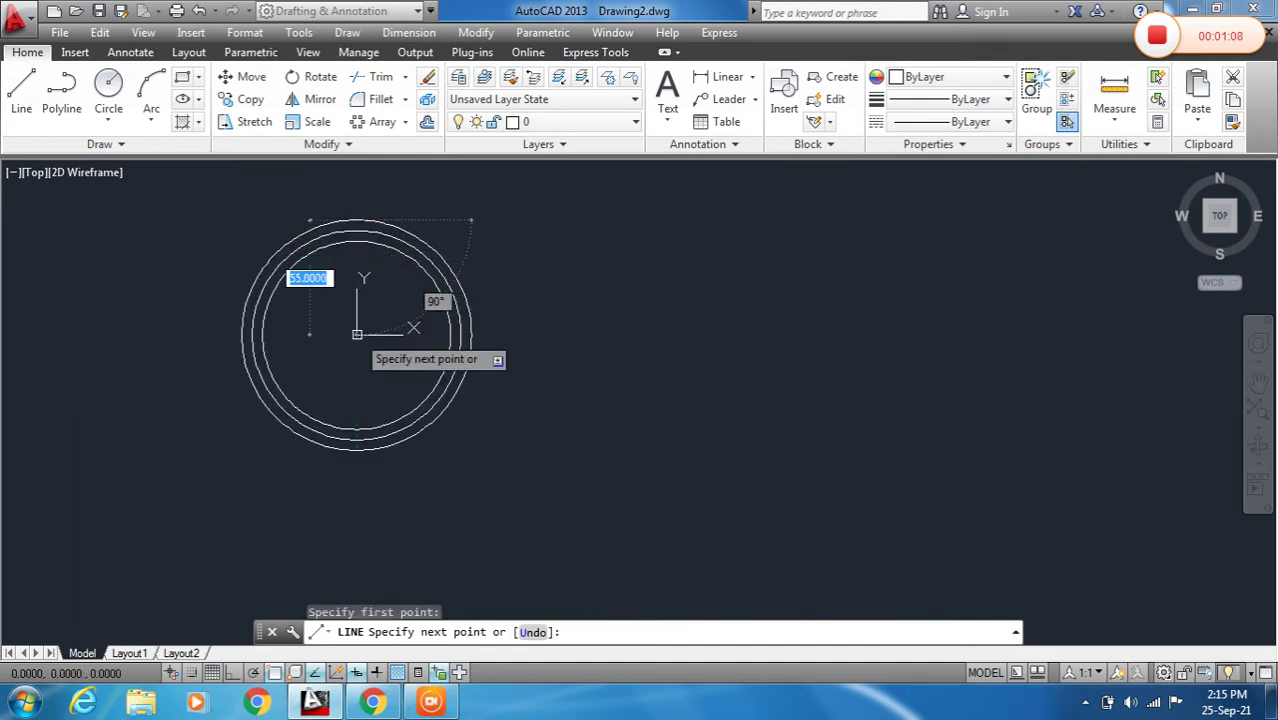
{"action": "left_click", "coordinate": [357, 334]}
{"action": "key", "text": "Escape"}
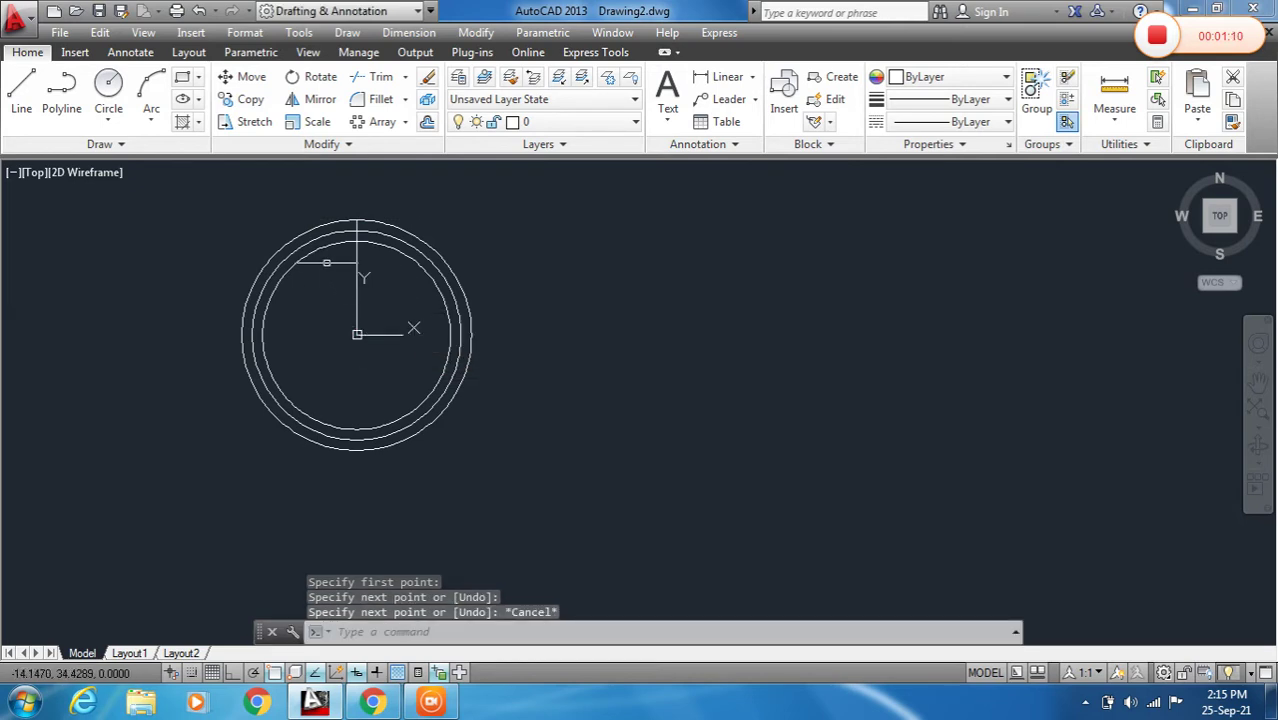
{"action": "scroll", "coordinate": [351, 222], "scroll_direction": "up", "scroll_amount": 4}
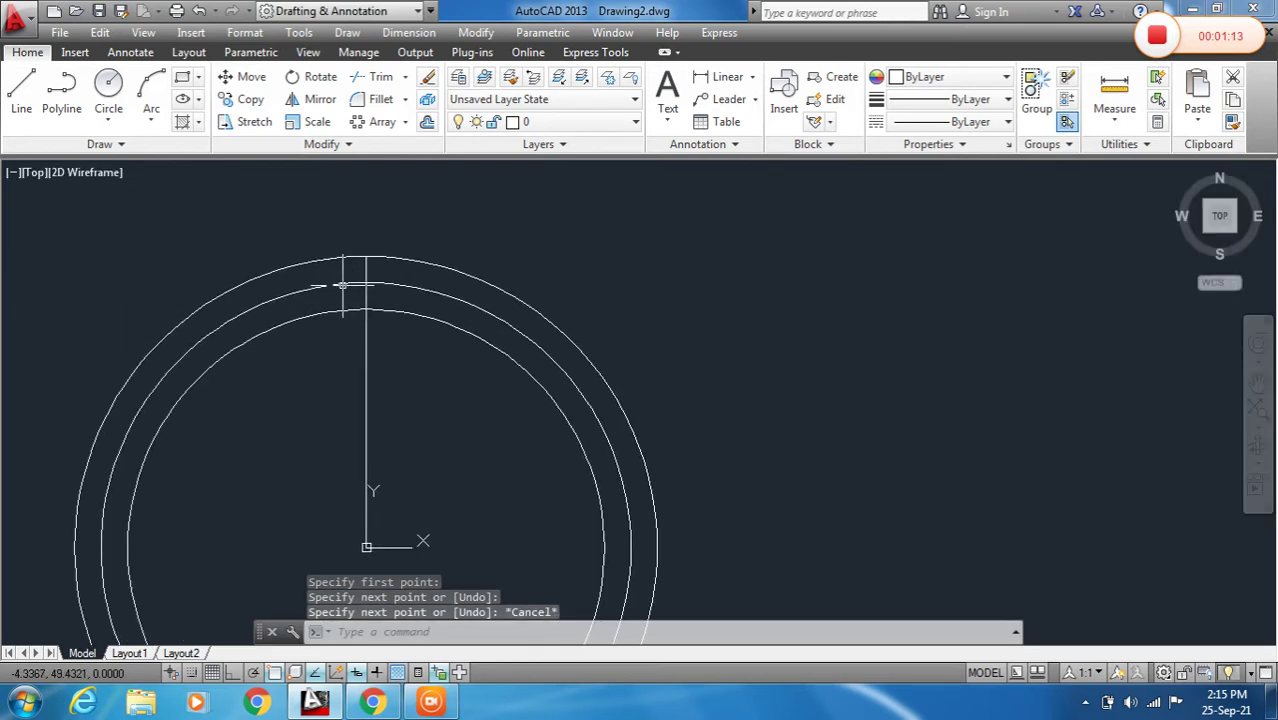
Select the middle, outer and inner circles, then clear the selection.
{"action": "left_click", "coordinate": [336, 285]}
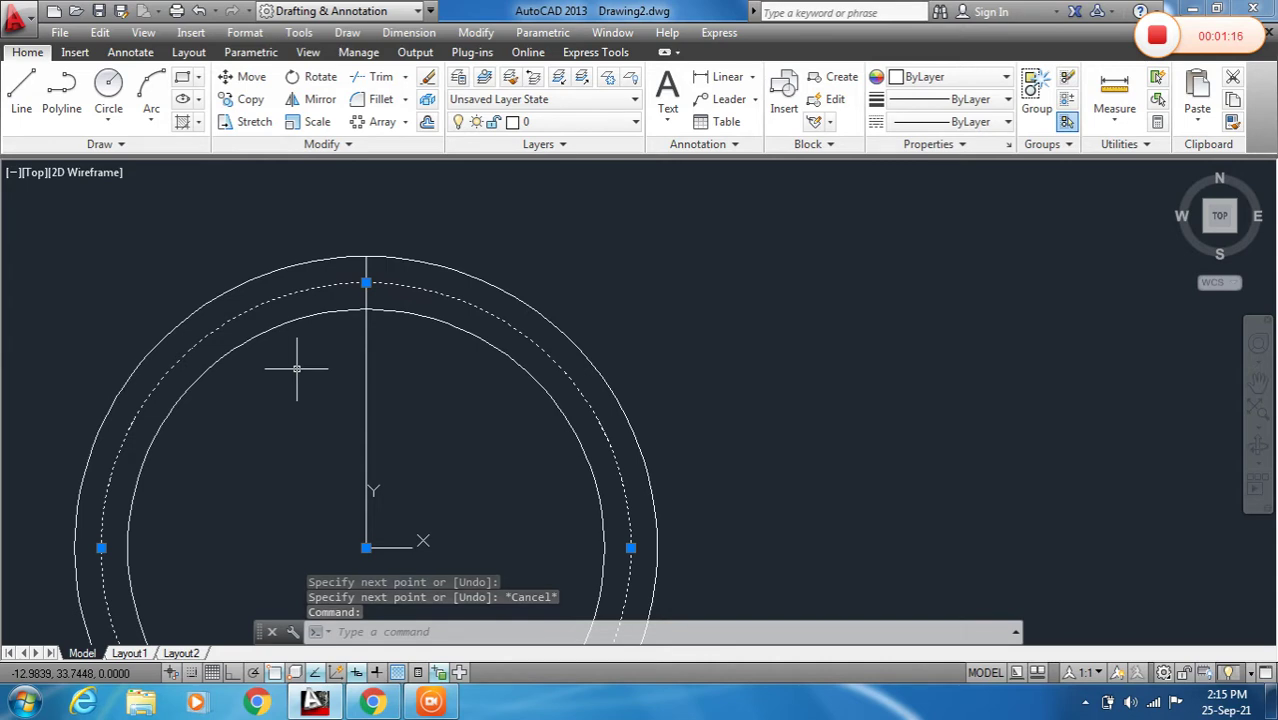
{"action": "left_click", "coordinate": [286, 266]}
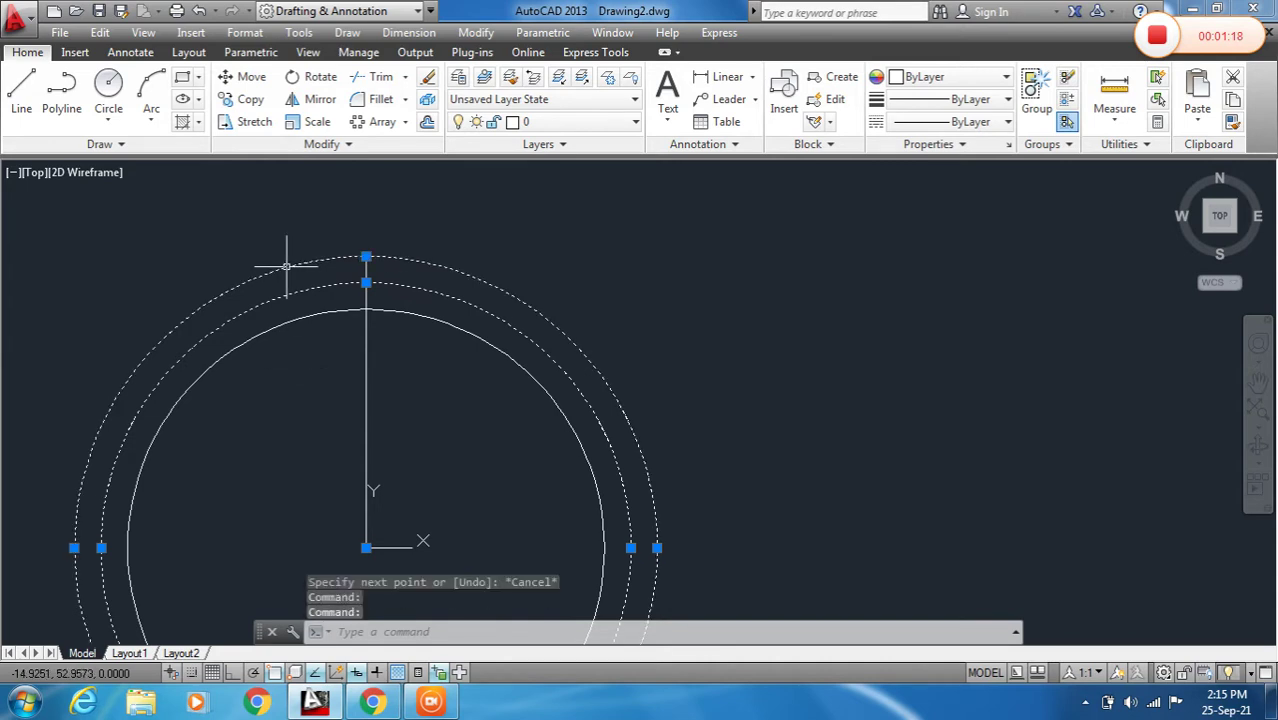
{"action": "left_click", "coordinate": [285, 324]}
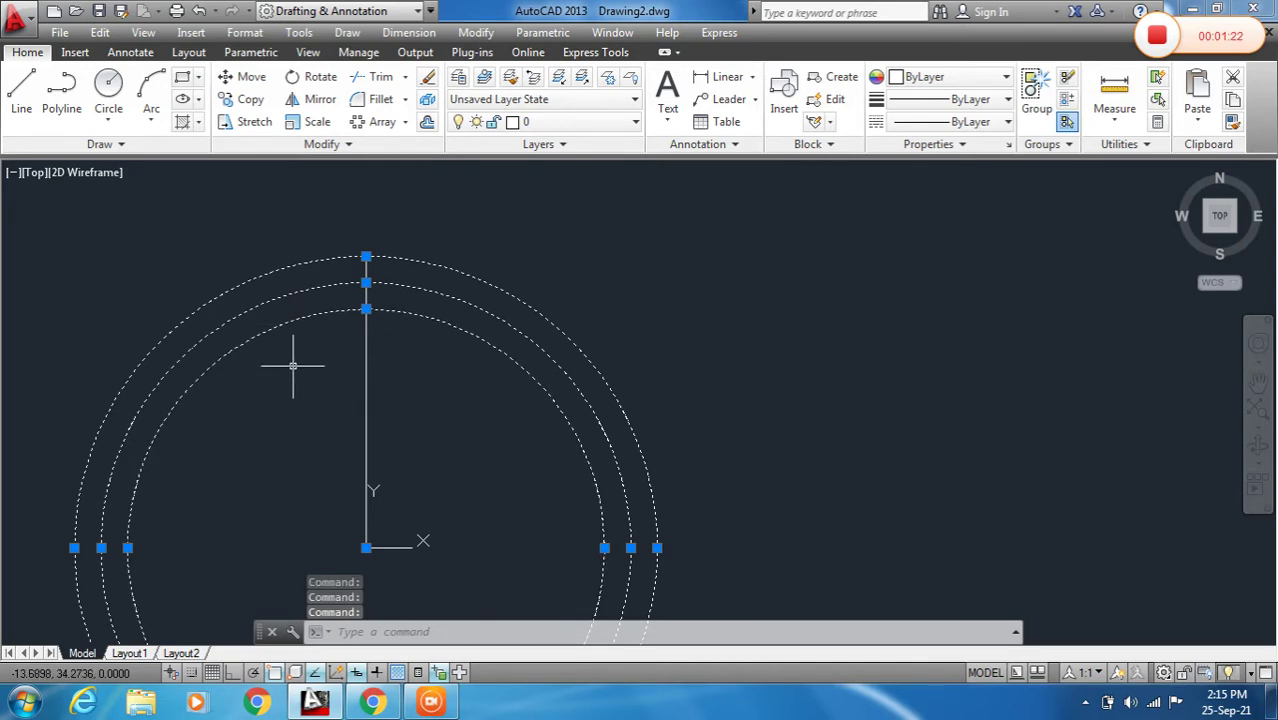
{"action": "key", "text": "Escape"}
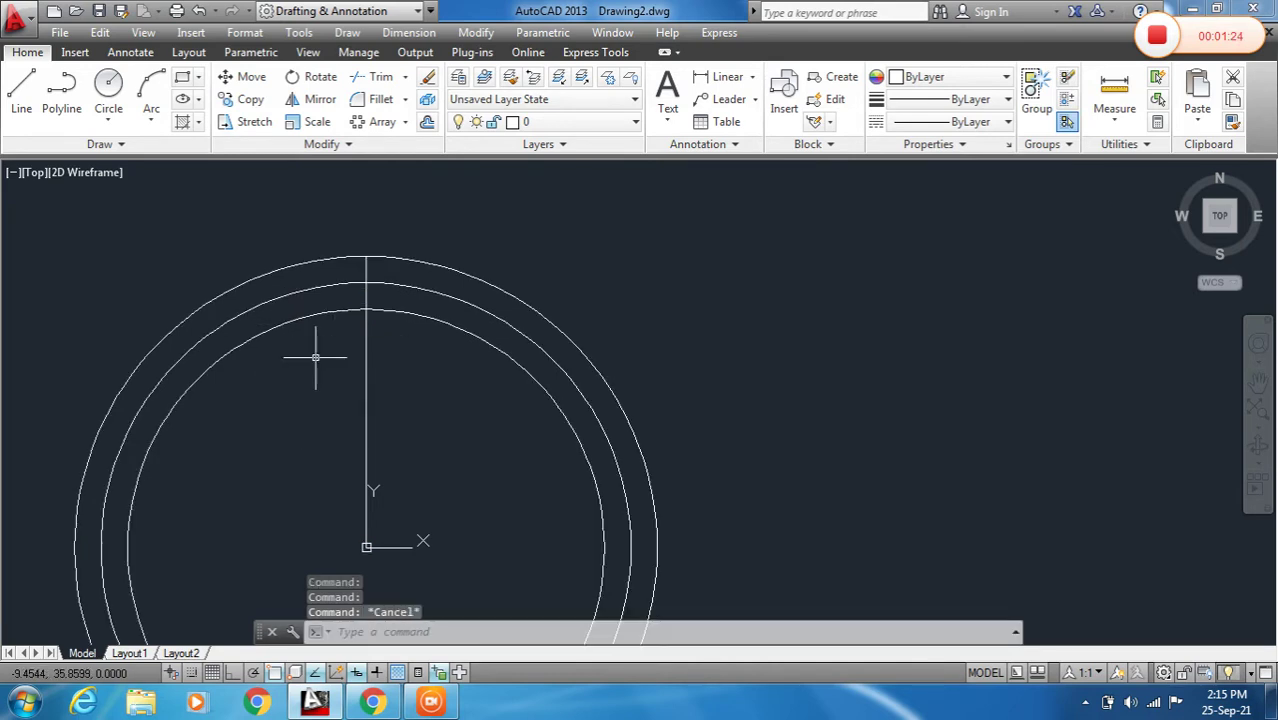
{"action": "scroll", "coordinate": [382, 299], "scroll_direction": "down", "scroll_amount": 2}
{"action": "scroll", "coordinate": [384, 301], "scroll_direction": "up", "scroll_amount": 4}
{"action": "scroll", "coordinate": [391, 280], "scroll_direction": "up", "scroll_amount": 3}
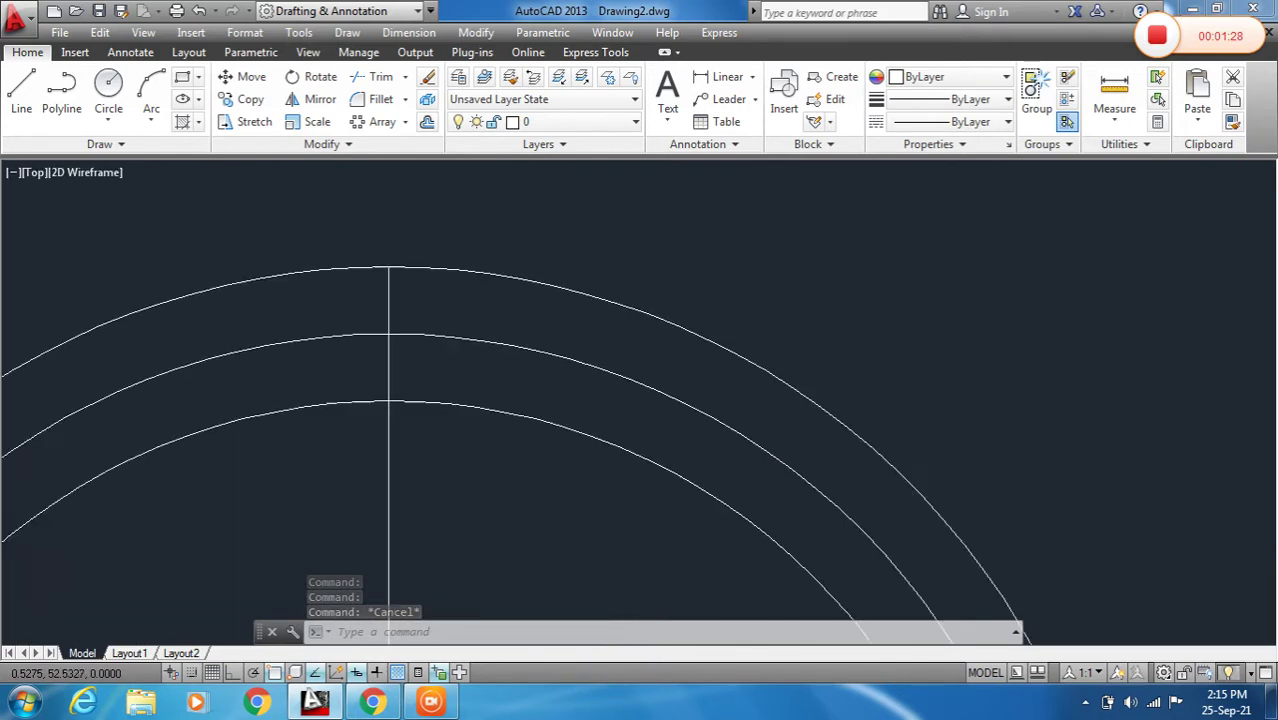
Offset the vertical line 1.5 units to the left and to the right.
{"action": "middle_click_drag", "start_coordinate": [398, 303], "coordinate": [428, 280]}
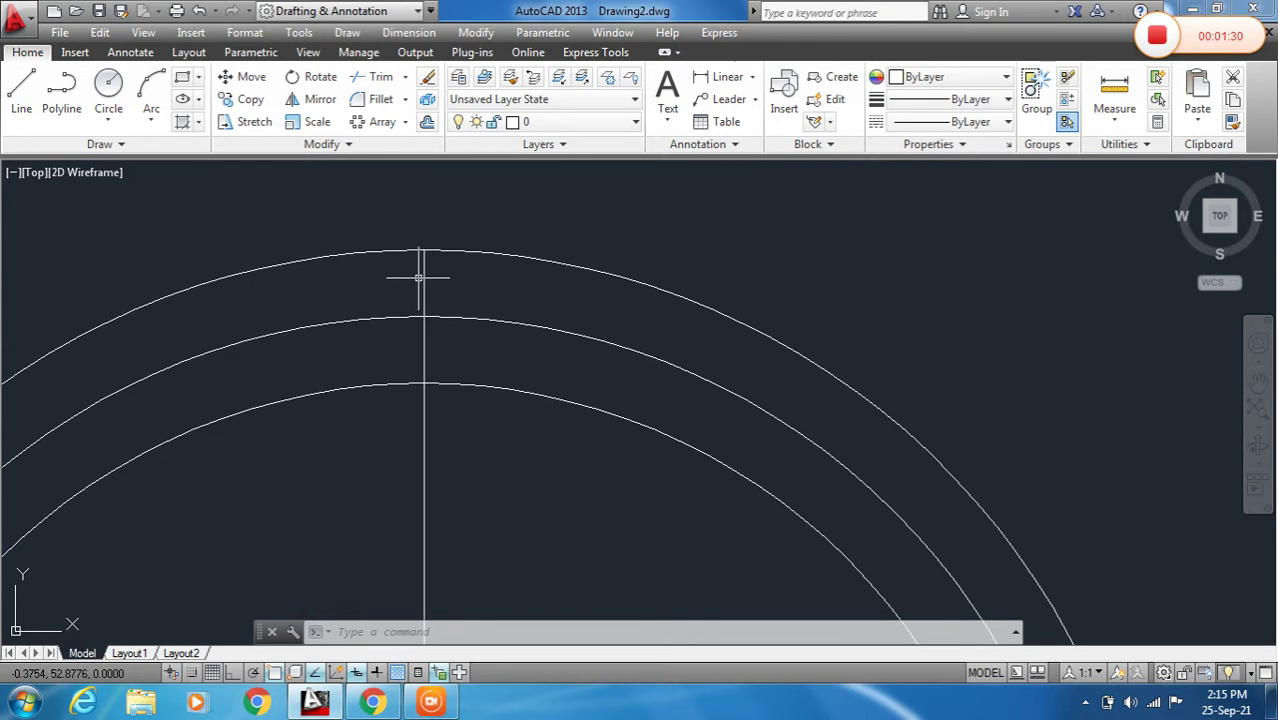
{"action": "scroll", "coordinate": [422, 277], "scroll_direction": "up", "scroll_amount": 2}
{"action": "type", "text": "o"}
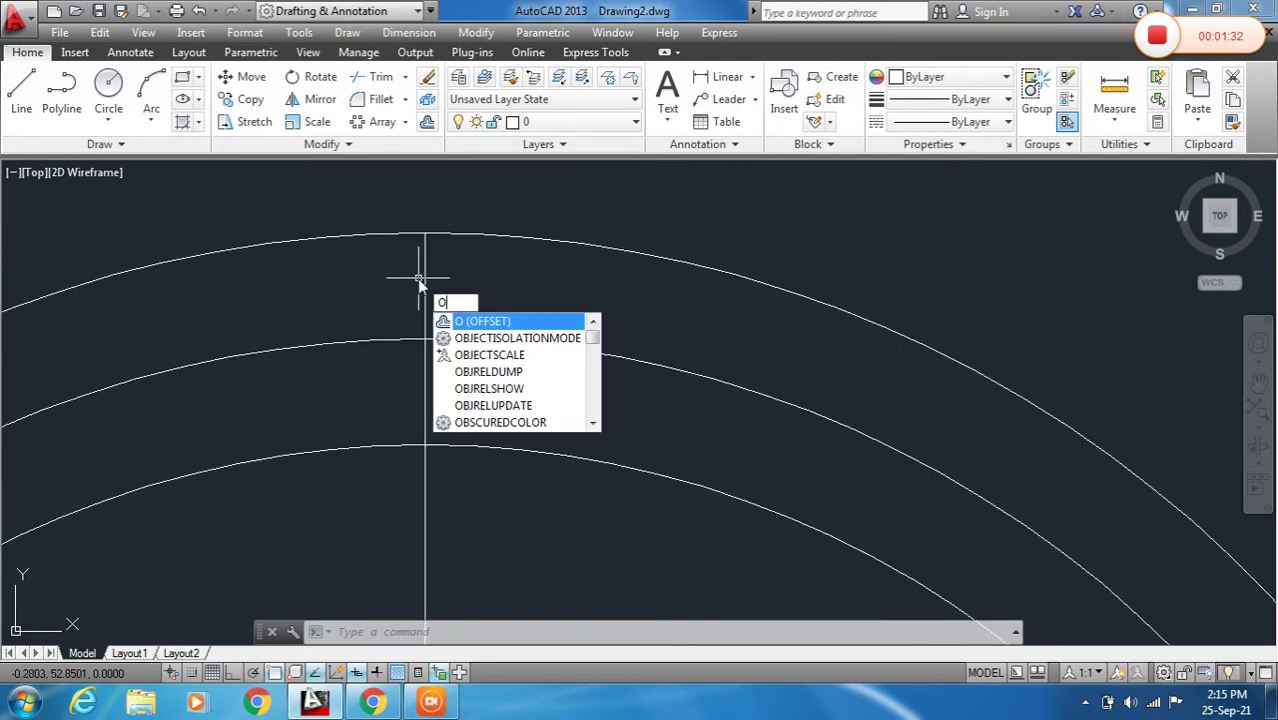
{"action": "key", "text": "Return"}
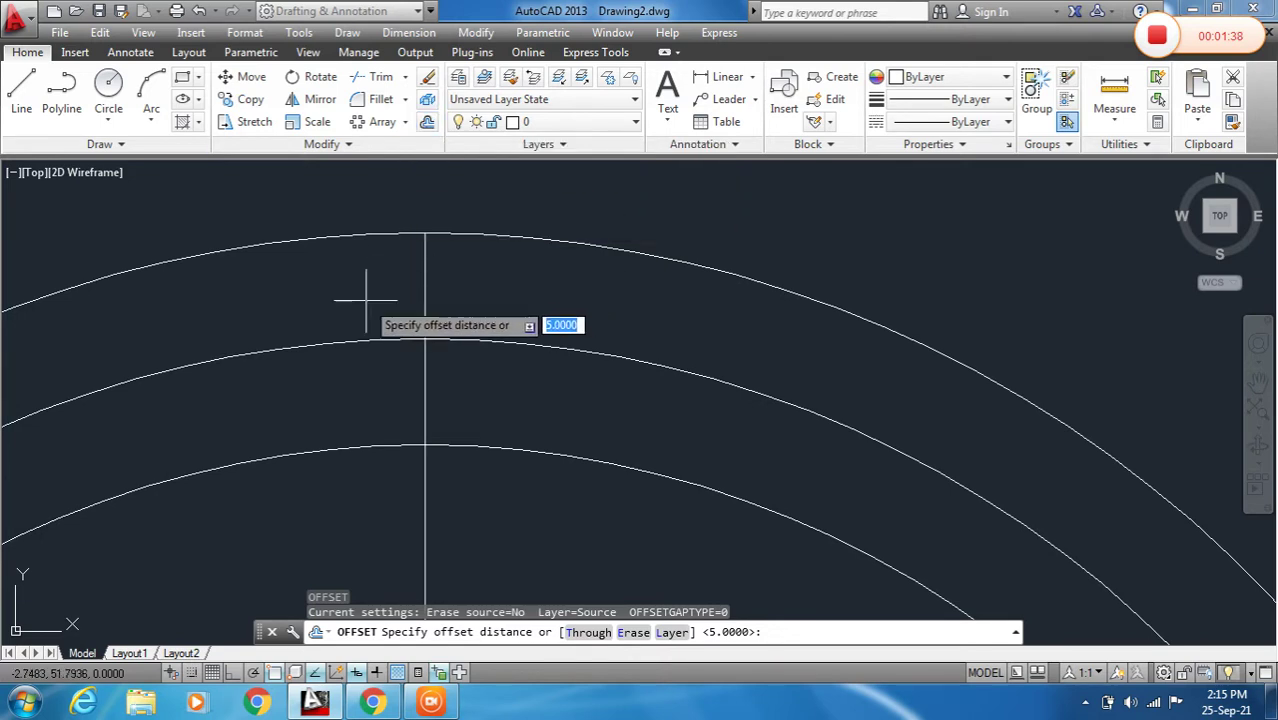
{"action": "type", "text": ".5"}
{"action": "key", "text": "Return"}
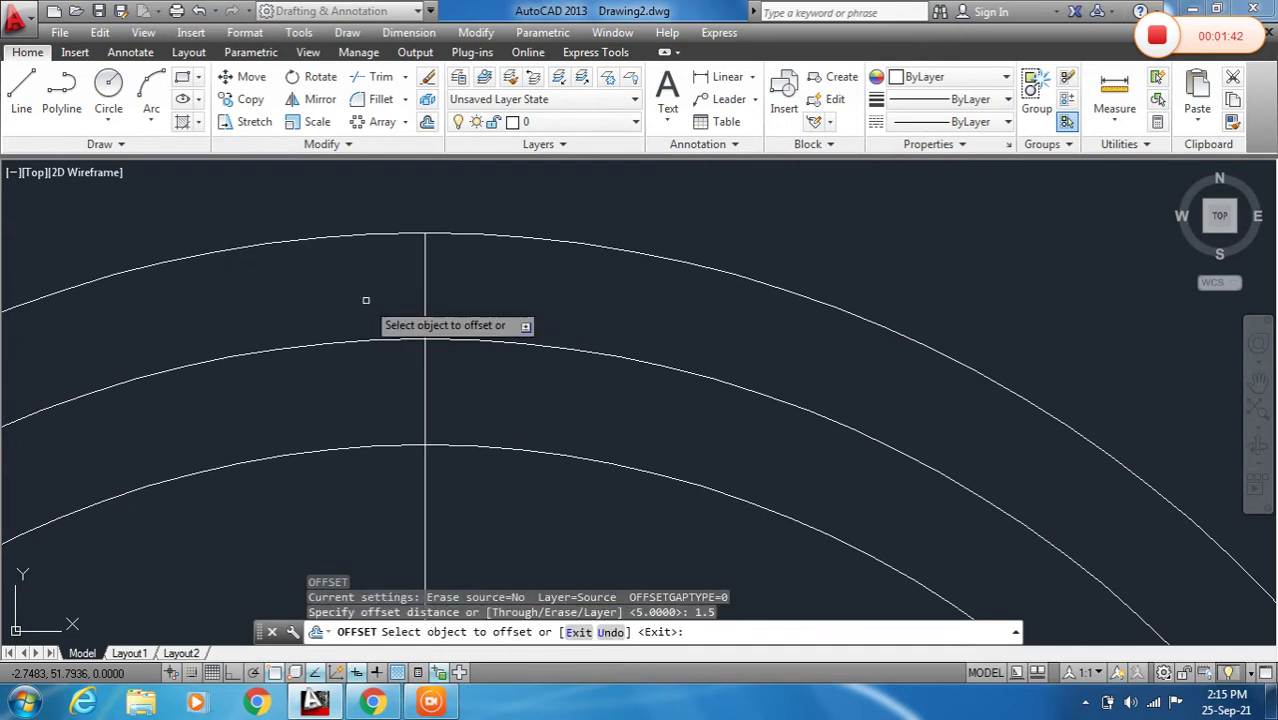
{"action": "left_click", "coordinate": [425, 290]}
{"action": "left_click", "coordinate": [364, 297]}
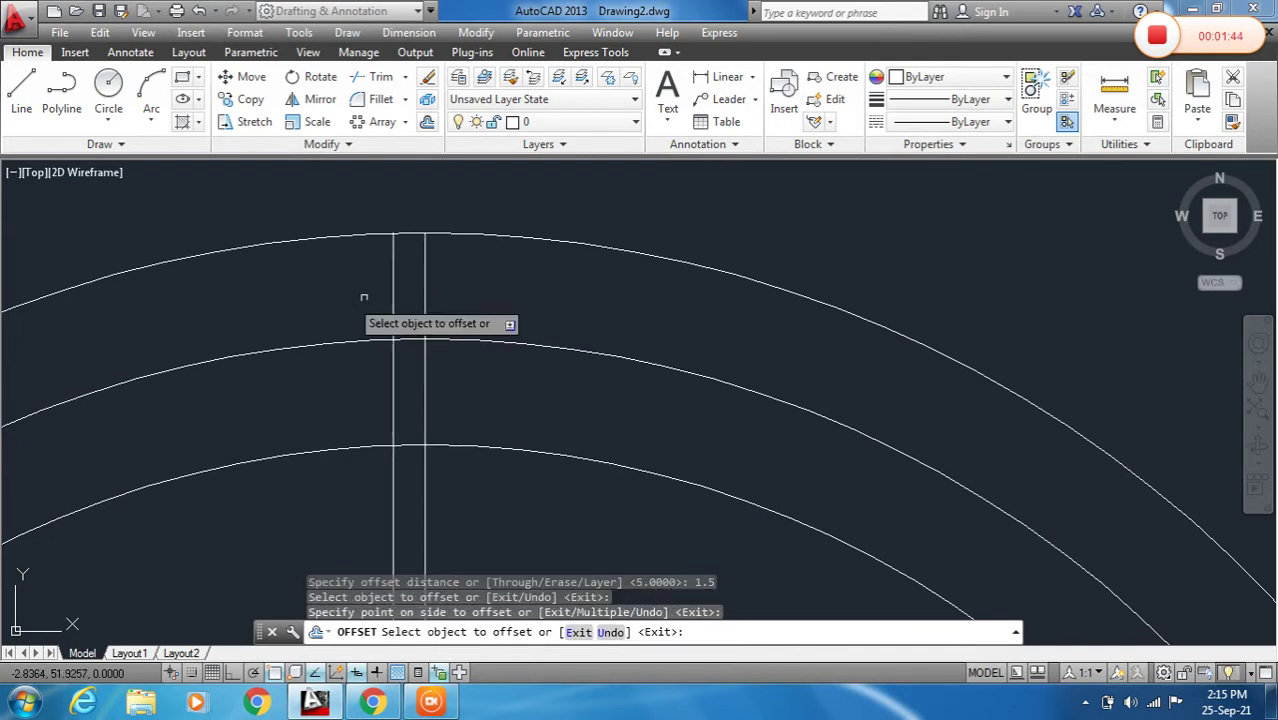
{"action": "left_click", "coordinate": [424, 277]}
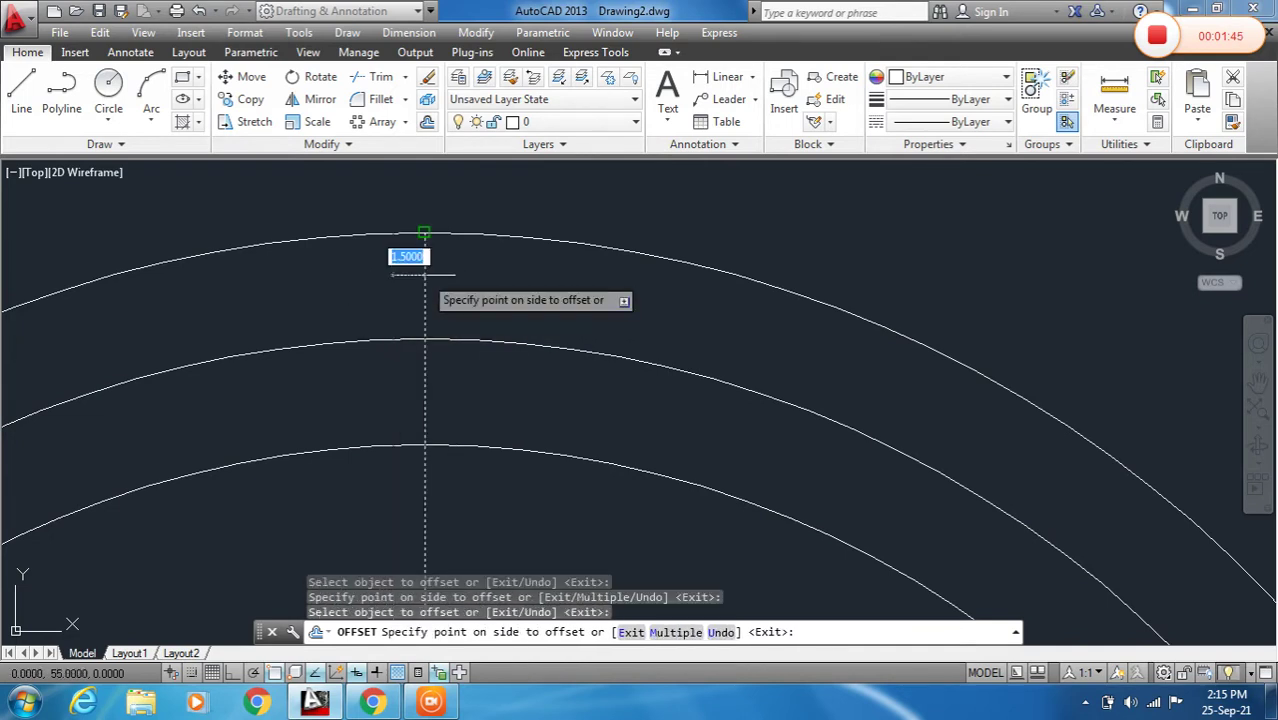
{"action": "left_click", "coordinate": [472, 271]}
{"action": "key", "text": "Return"}
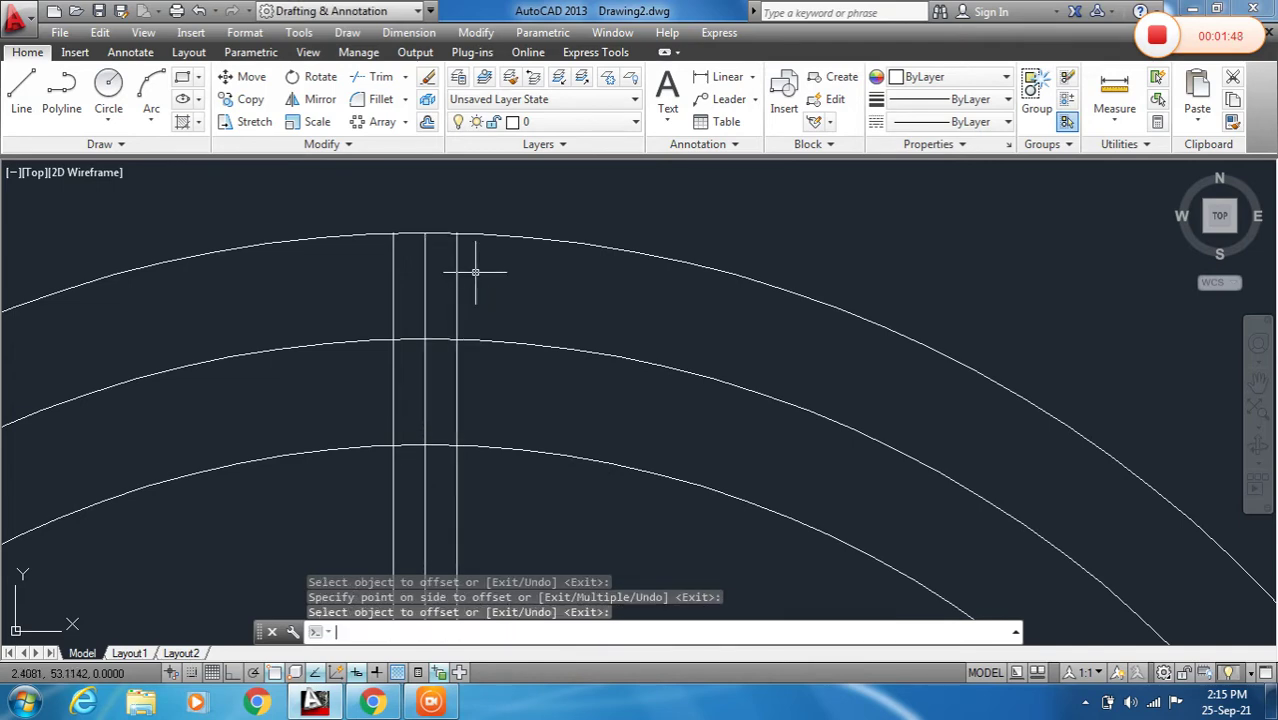
{"action": "scroll", "coordinate": [477, 271], "scroll_direction": "down", "scroll_amount": 2}
{"action": "scroll", "coordinate": [452, 255], "scroll_direction": "up", "scroll_amount": 2}
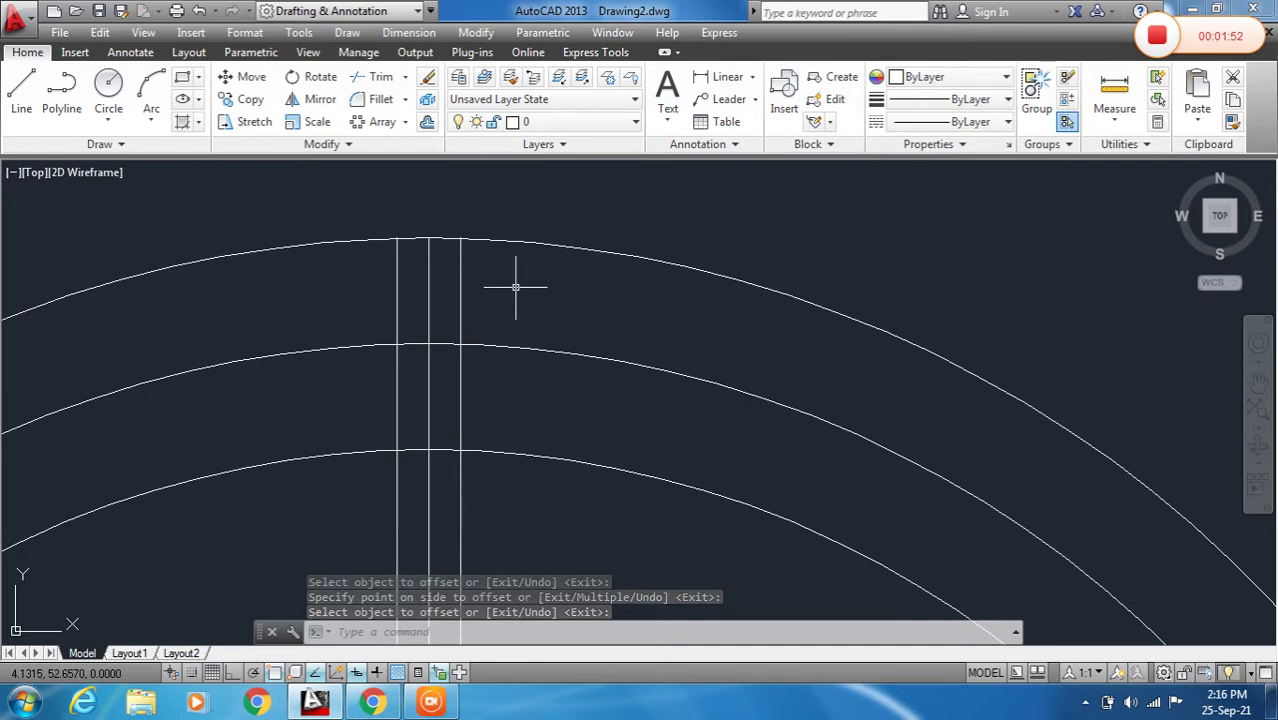
Offset the outermost guide lines a further 4 units left and right.
{"action": "key", "text": "Return"}
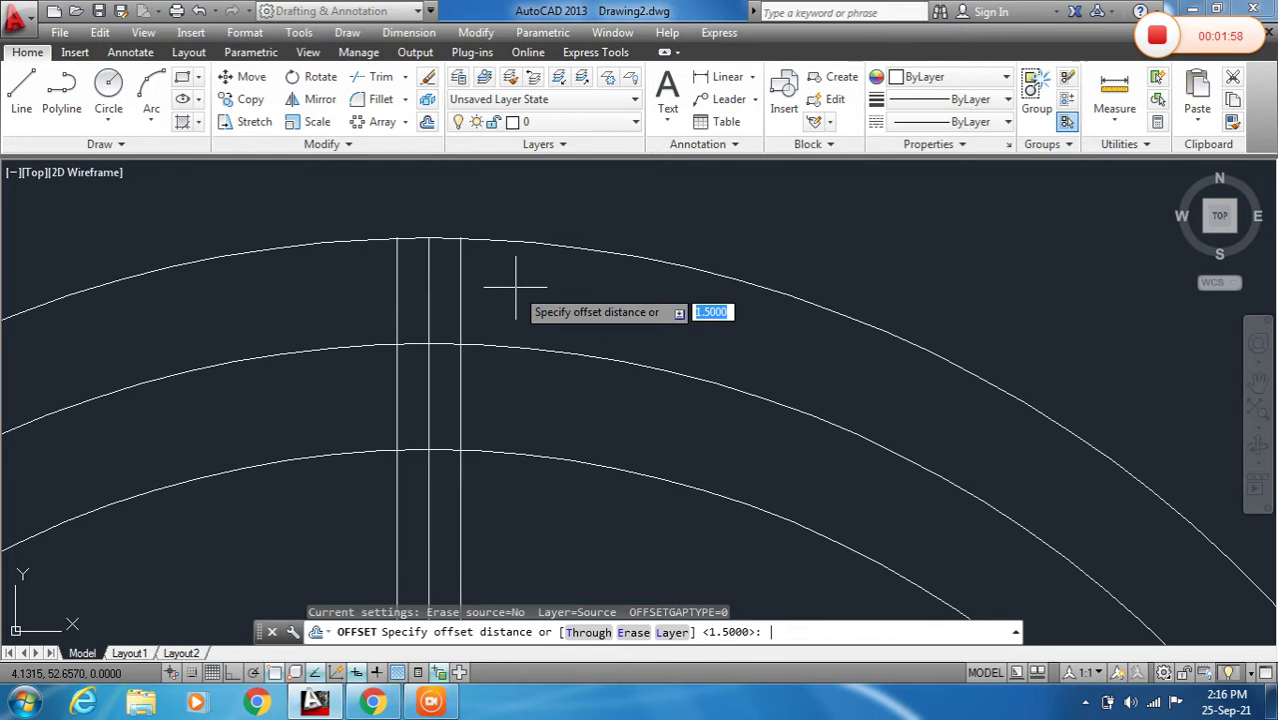
{"action": "key", "text": "Return"}
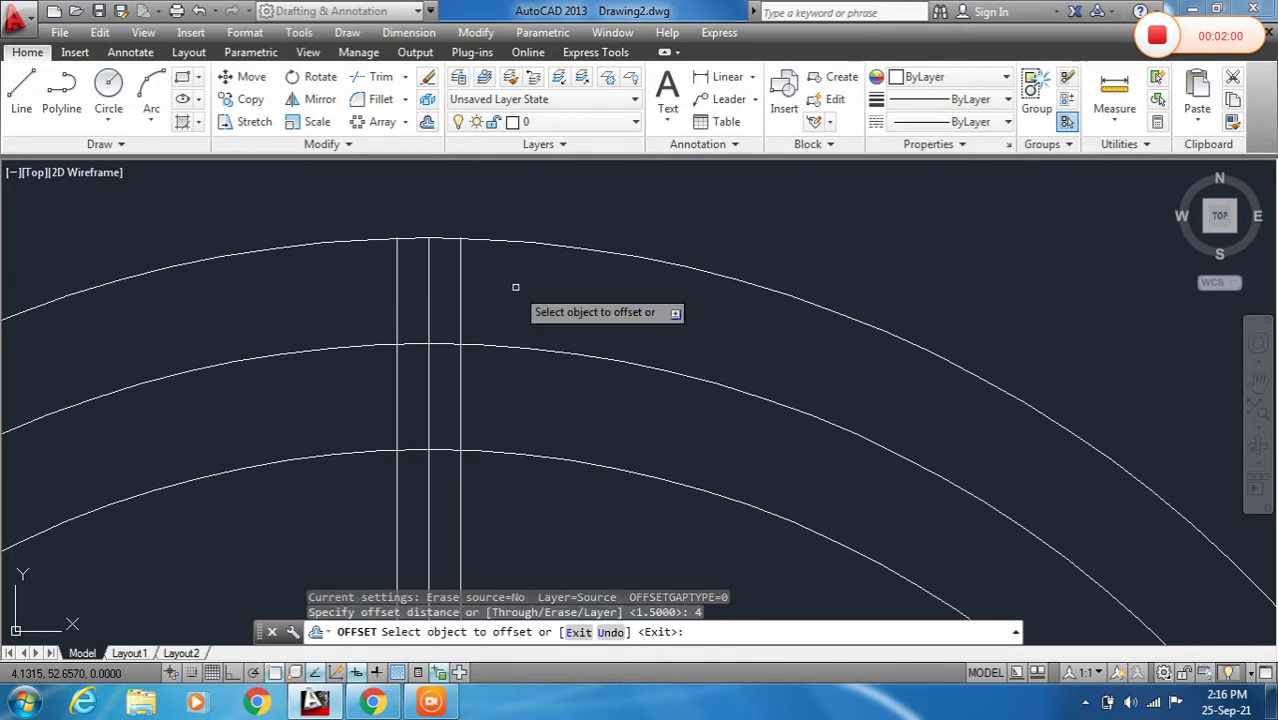
{"action": "left_click", "coordinate": [429, 298]}
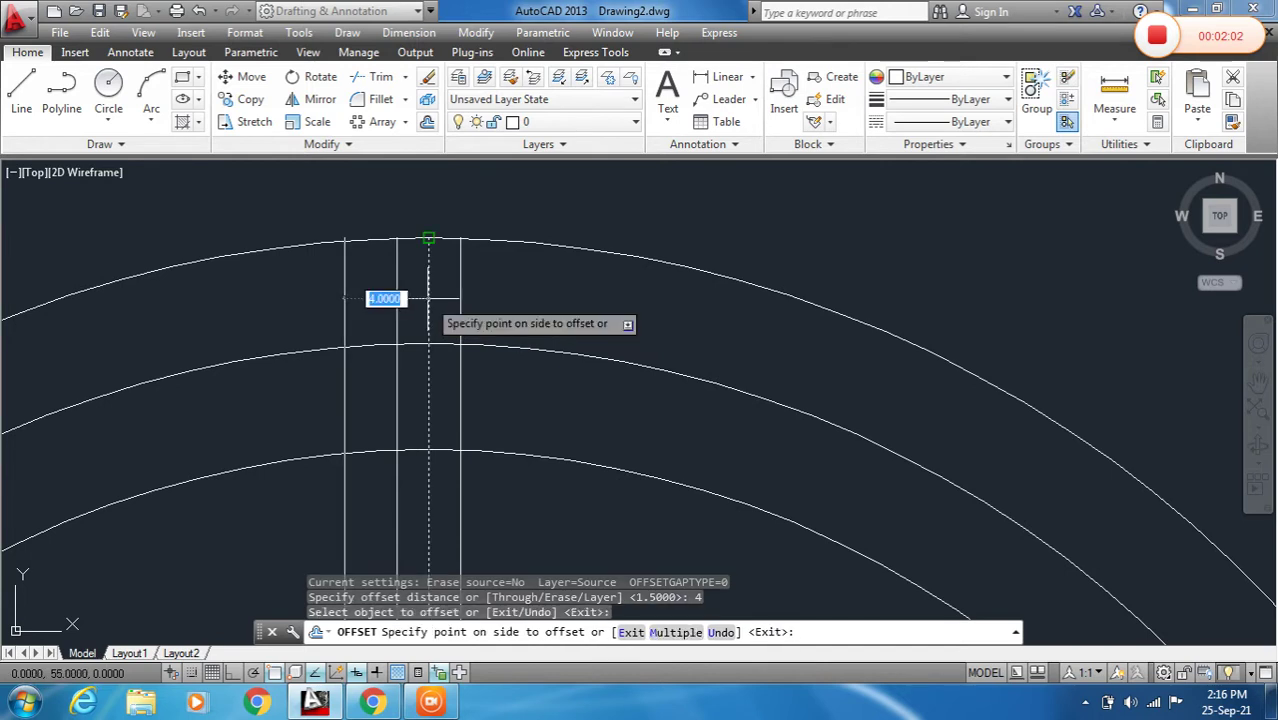
{"action": "left_click", "coordinate": [390, 296]}
{"action": "left_click", "coordinate": [461, 285]}
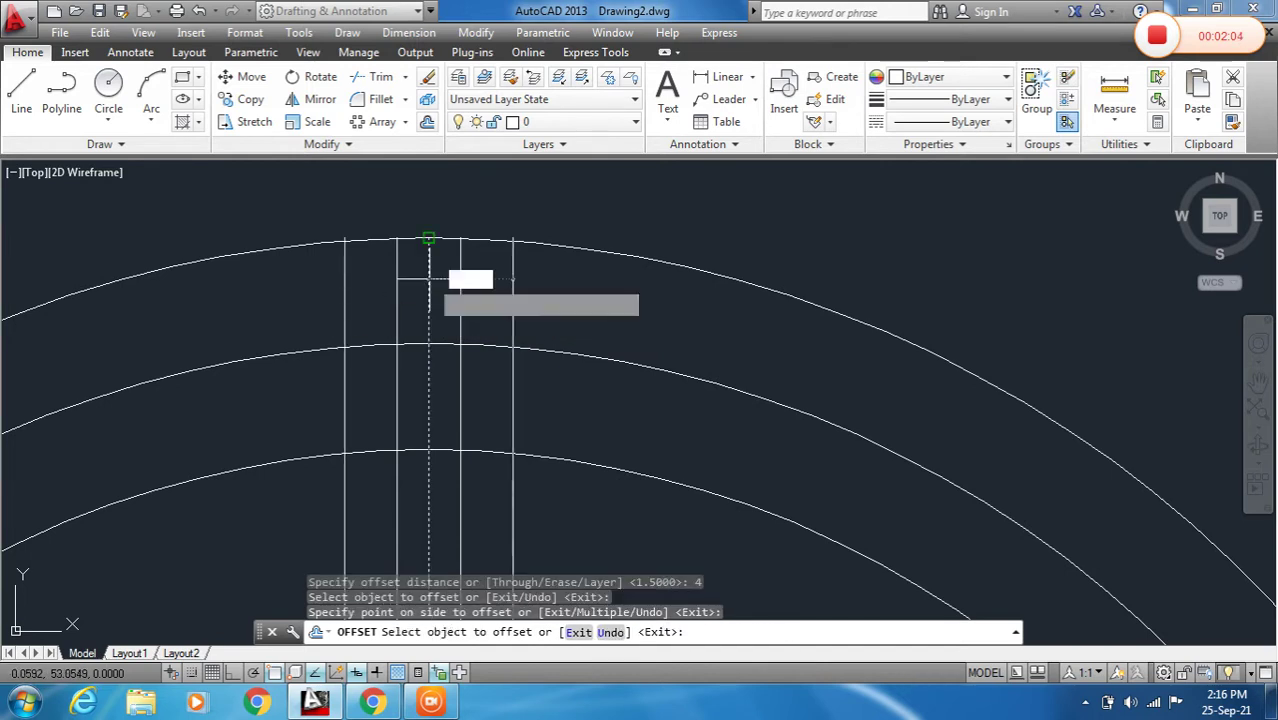
{"action": "left_click", "coordinate": [531, 283]}
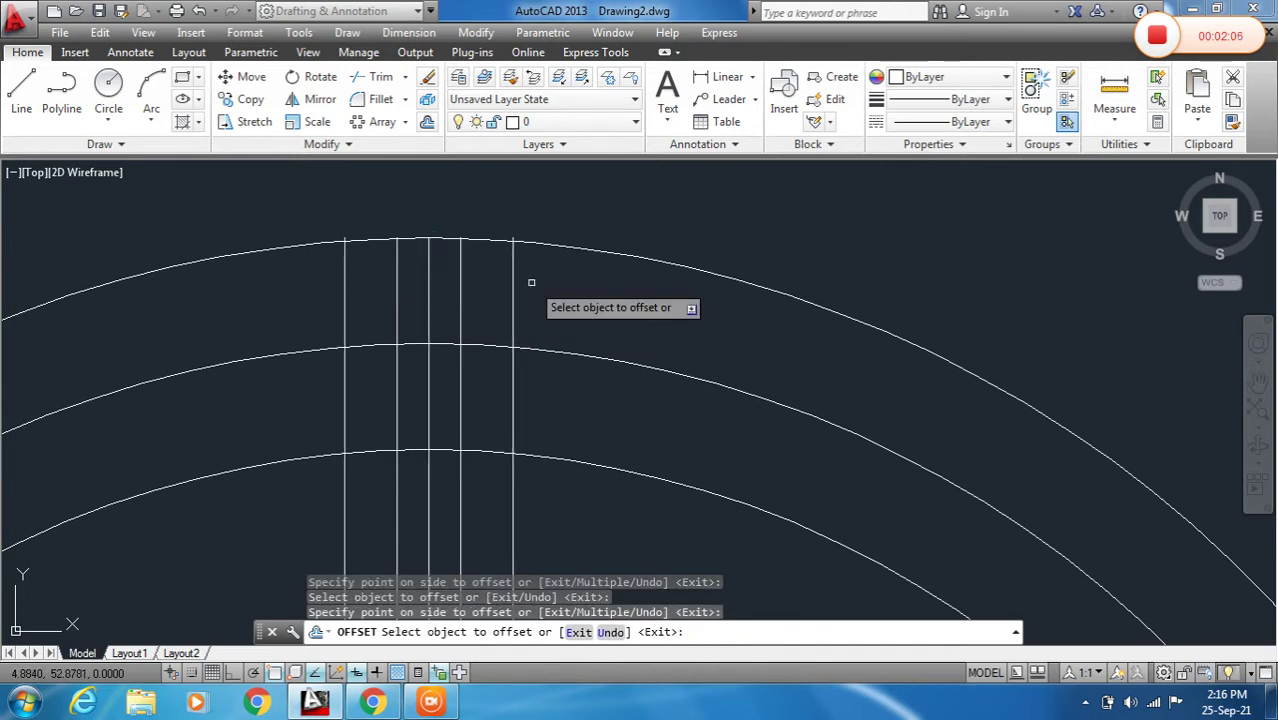
{"action": "key", "text": "Escape"}
{"action": "scroll", "coordinate": [516, 280], "scroll_direction": "down", "scroll_amount": 2}
{"action": "scroll", "coordinate": [419, 280], "scroll_direction": "up", "scroll_amount": 2}
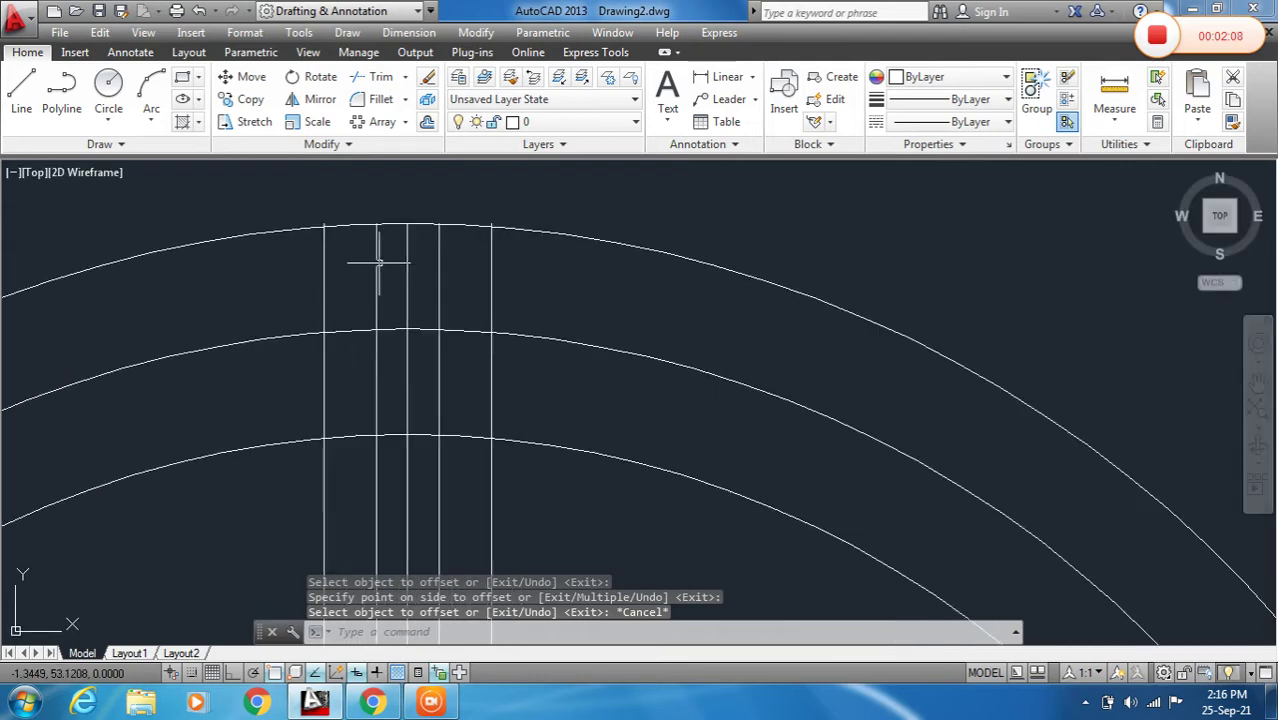
Draw a three-point arc from the outer circle through the middle circle to the inner circle.
{"action": "left_click", "coordinate": [151, 88]}
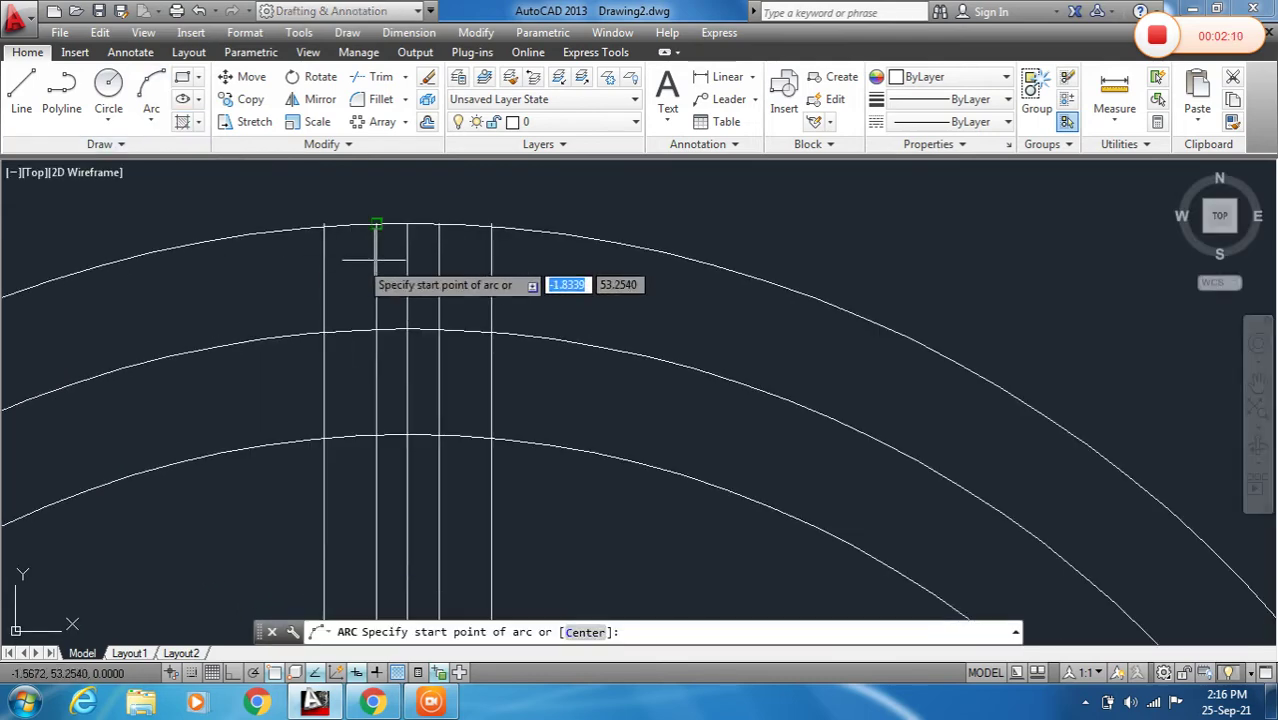
{"action": "scroll", "coordinate": [380, 255], "scroll_direction": "up", "scroll_amount": 2}
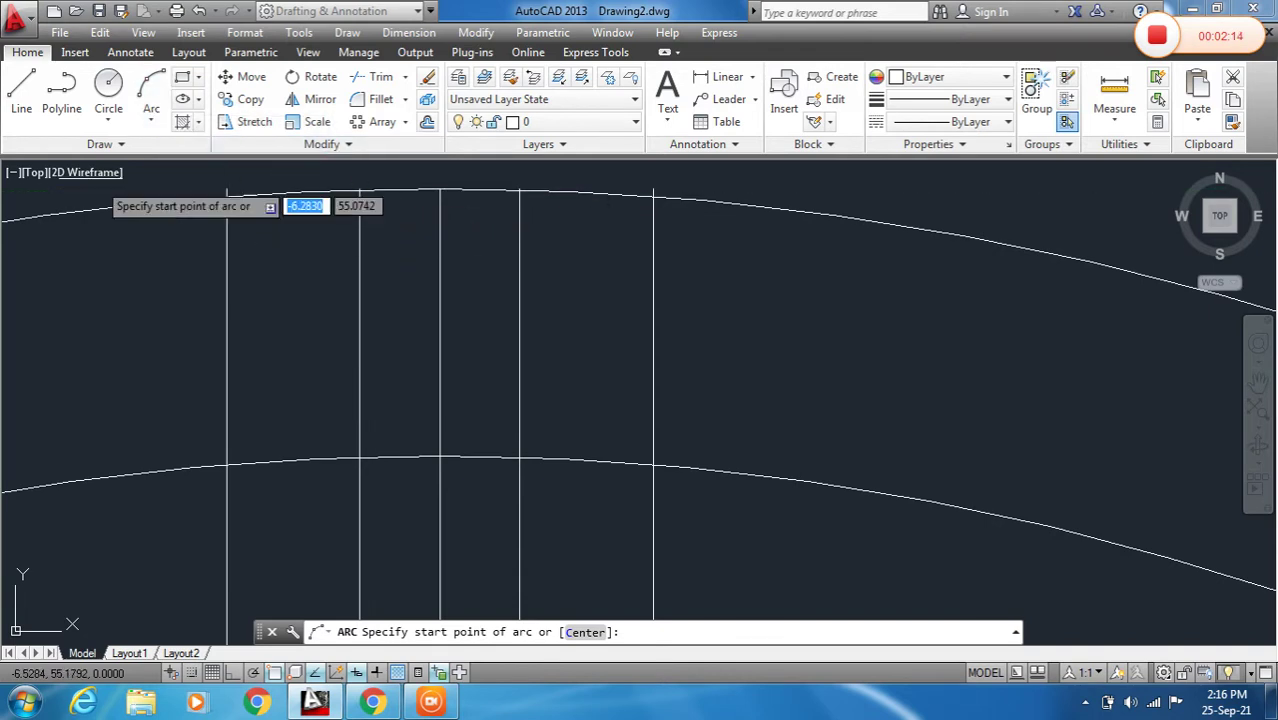
{"action": "scroll", "coordinate": [367, 199], "scroll_direction": "up", "scroll_amount": 4}
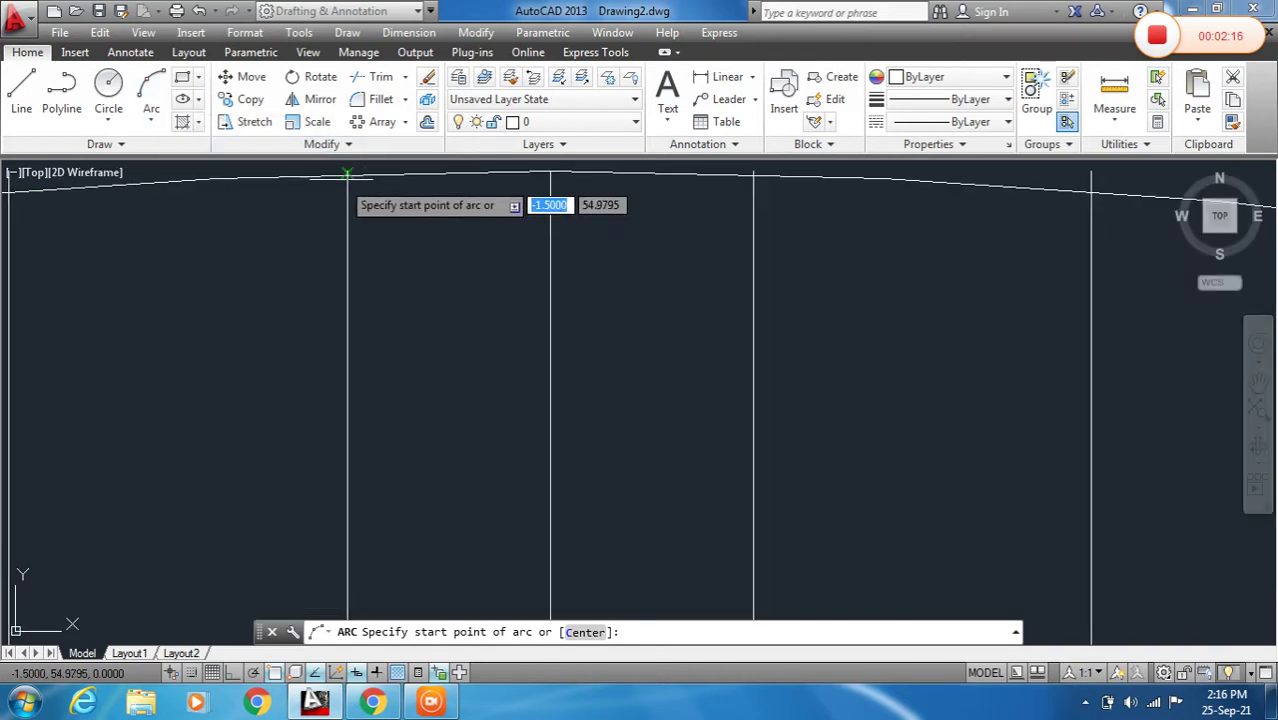
{"action": "left_click", "coordinate": [347, 175]}
{"action": "scroll", "coordinate": [350, 200], "scroll_direction": "down", "scroll_amount": 3}
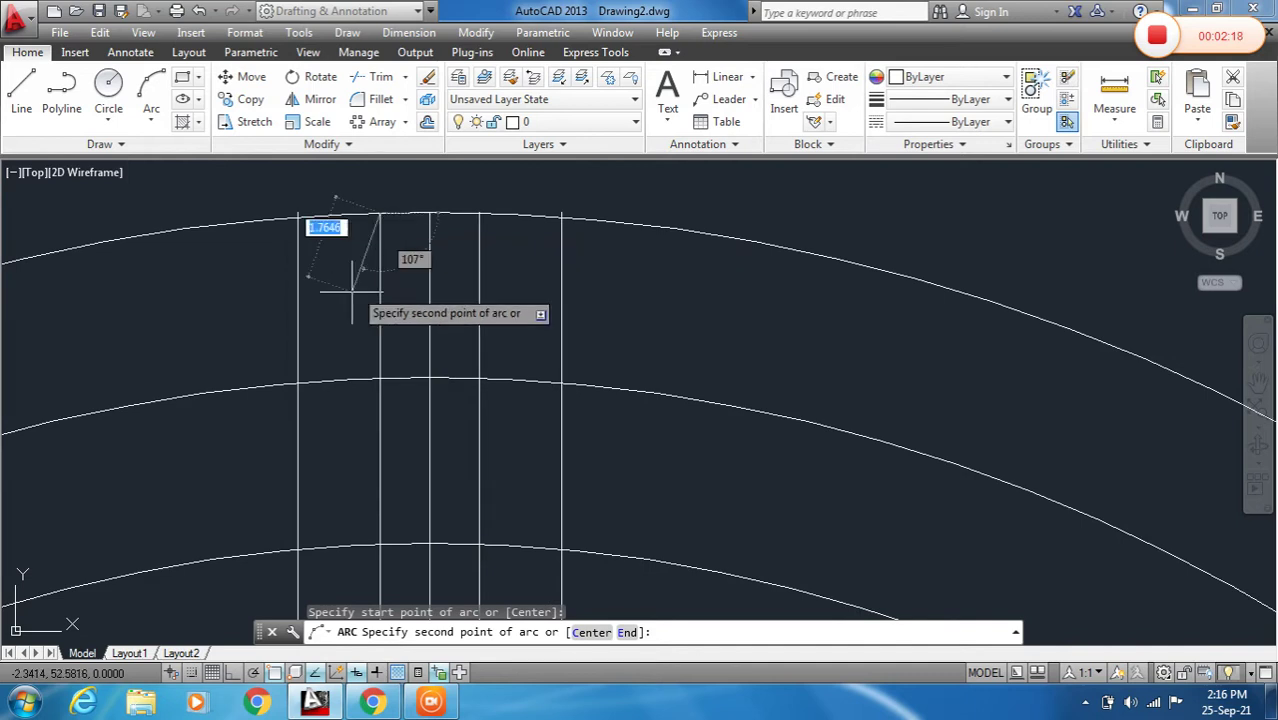
{"action": "left_click", "coordinate": [297, 383]}
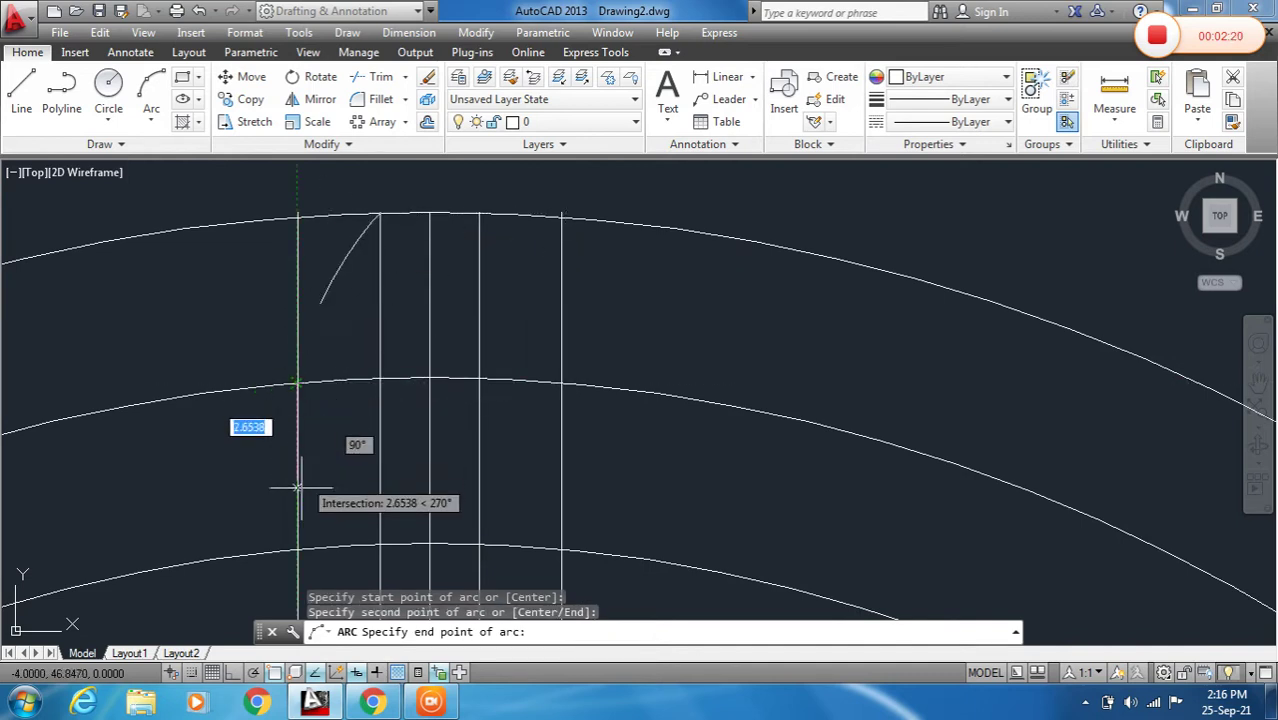
{"action": "left_click", "coordinate": [301, 531]}
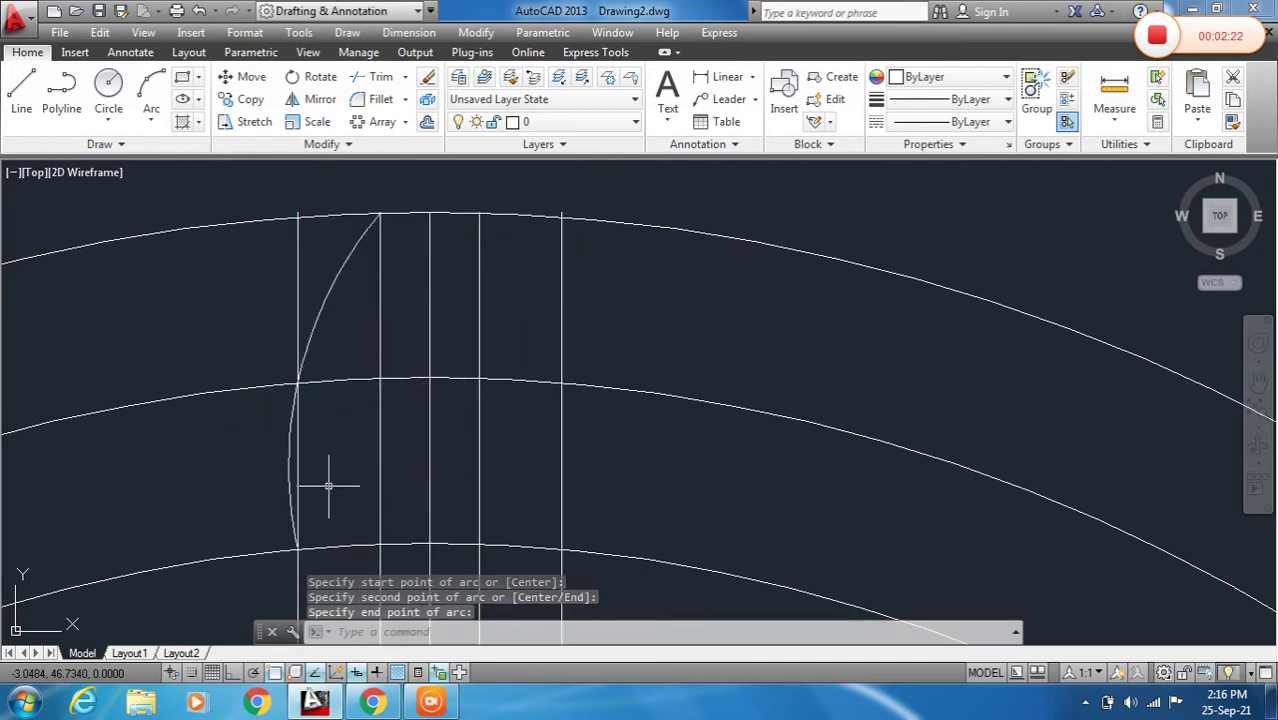
{"action": "scroll", "coordinate": [328, 486], "scroll_direction": "down", "scroll_amount": 3}
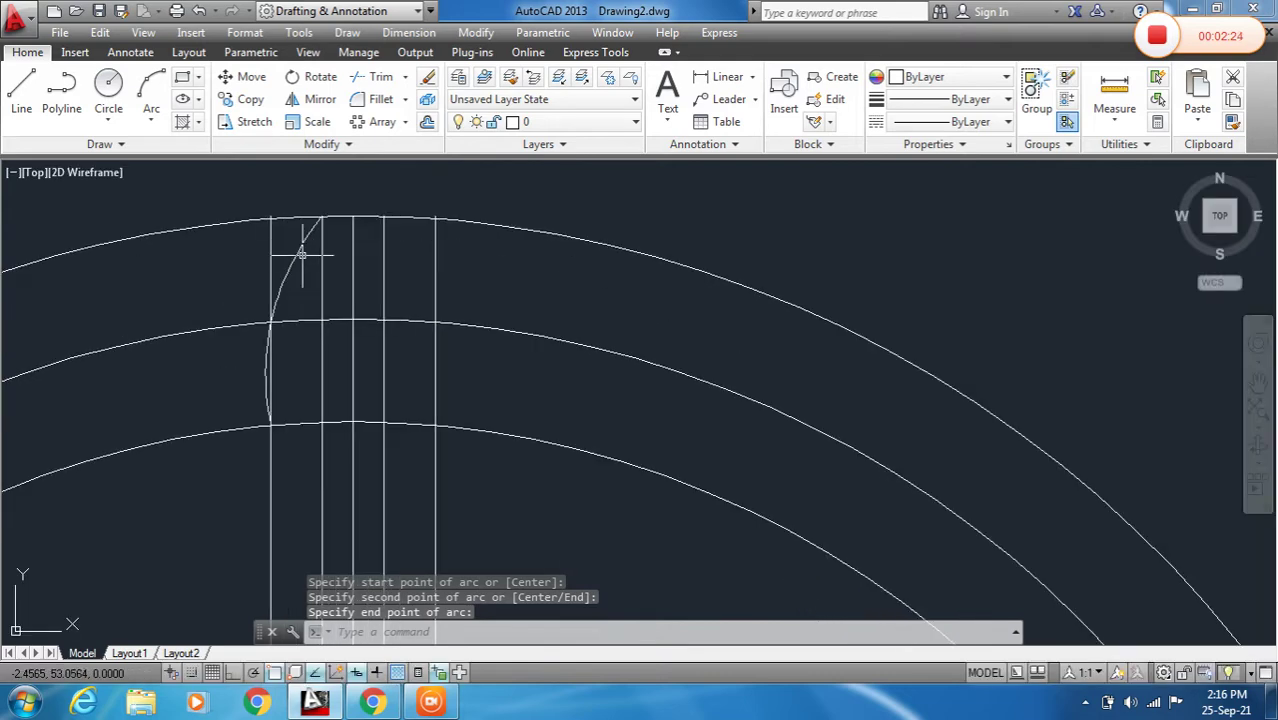
{"action": "middle_click_drag", "start_coordinate": [384, 237], "coordinate": [380, 253]}
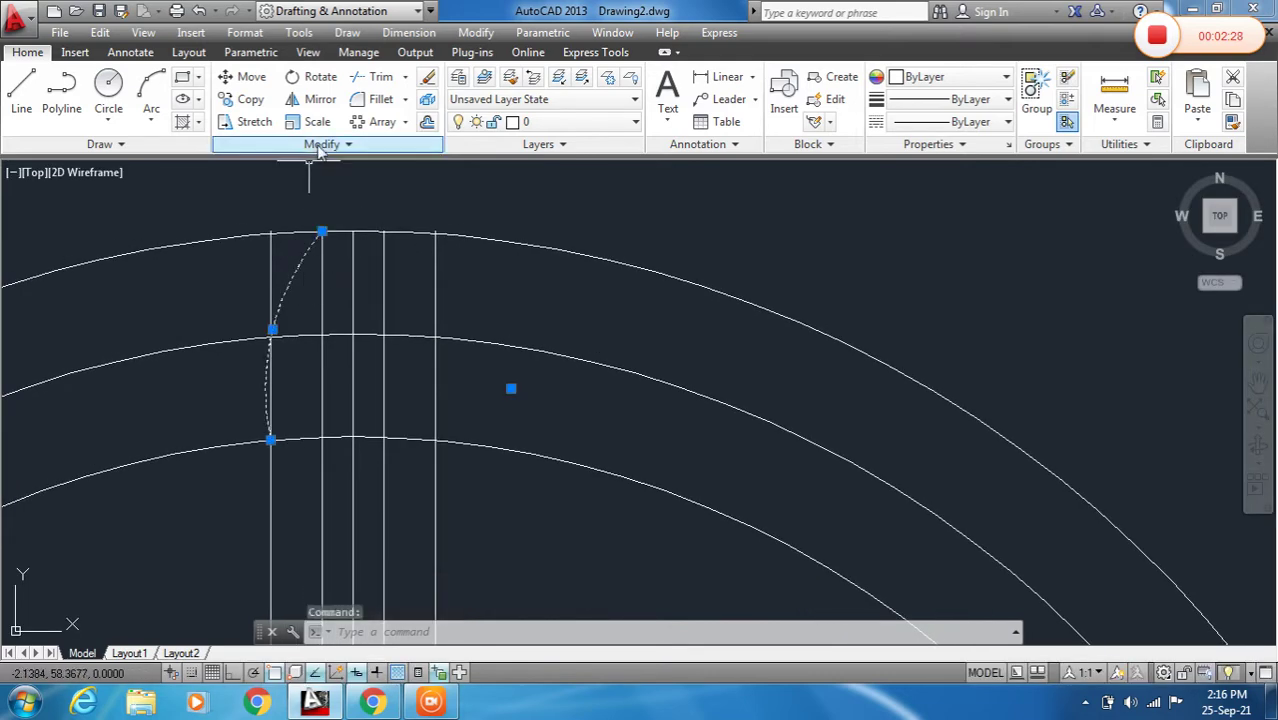
Mirror the flank arc about the vertical centre line, keeping the original arc.
{"action": "left_click", "coordinate": [320, 104]}
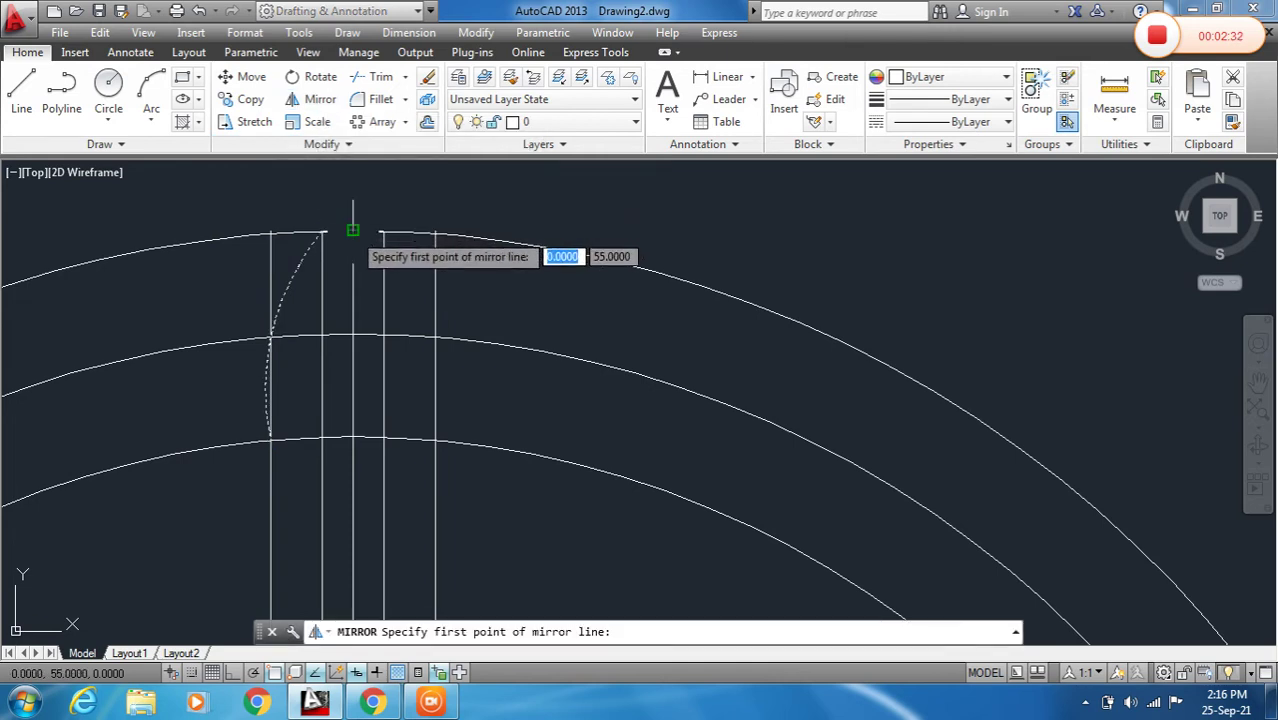
{"action": "left_click", "coordinate": [352, 232]}
{"action": "left_click", "coordinate": [352, 180]}
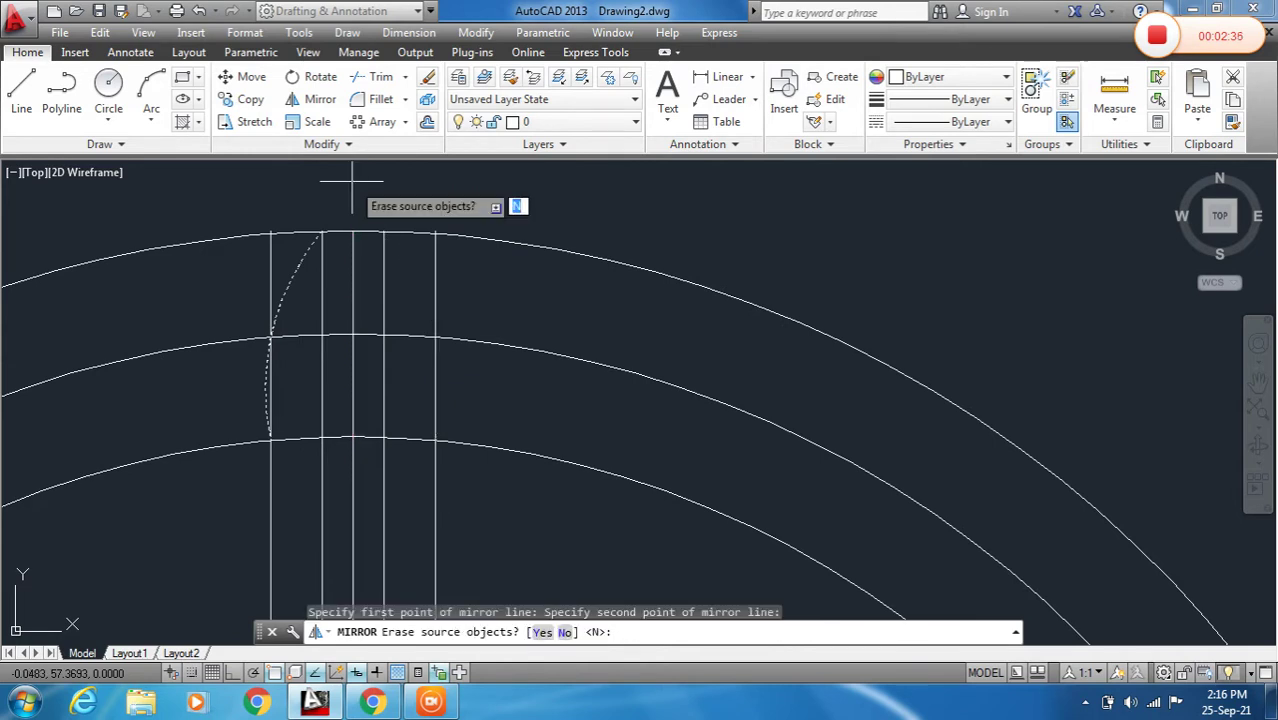
{"action": "key", "text": "Return"}
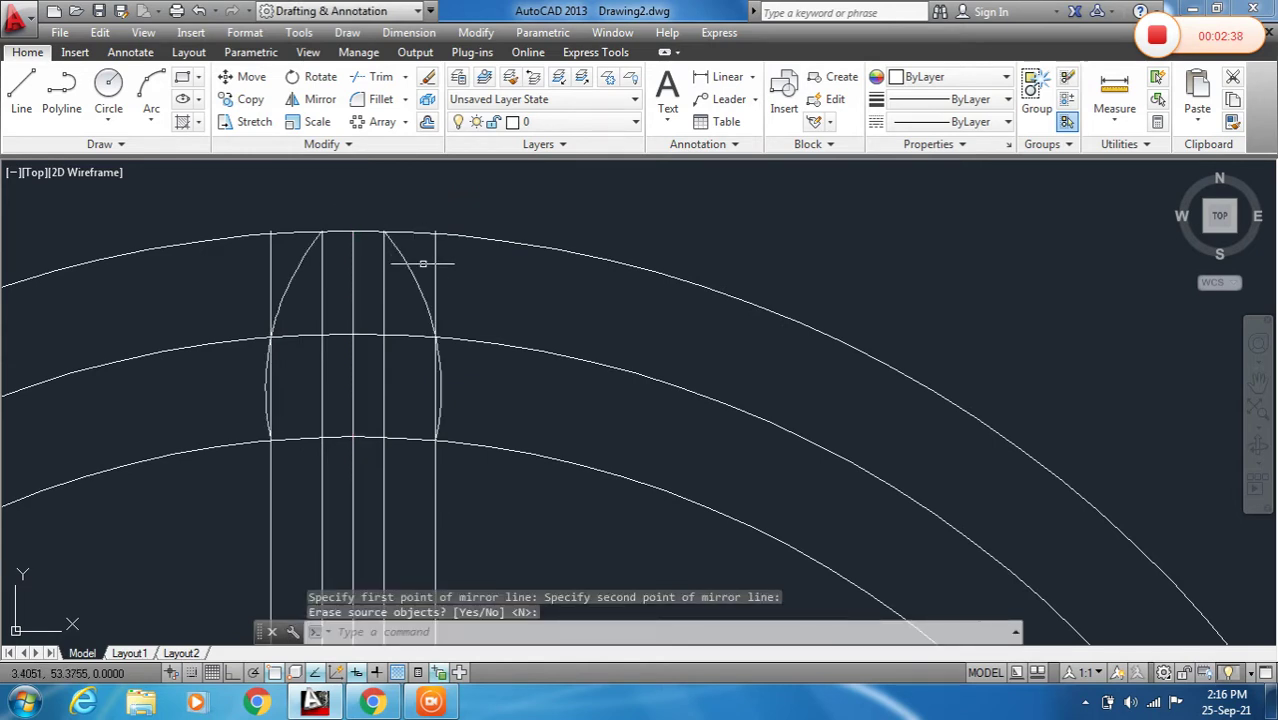
{"action": "scroll", "coordinate": [418, 320], "scroll_direction": "up", "scroll_amount": 3}
{"action": "scroll", "coordinate": [460, 290], "scroll_direction": "down", "scroll_amount": 5}
{"action": "scroll", "coordinate": [430, 270], "scroll_direction": "up", "scroll_amount": 3}
{"action": "scroll", "coordinate": [420, 265], "scroll_direction": "down", "scroll_amount": 3}
Erase the five vertical guide lines and the middle circle.
{"action": "left_click", "coordinate": [491, 445]}
{"action": "left_click", "coordinate": [329, 381]}
{"action": "key", "text": "Delete"}
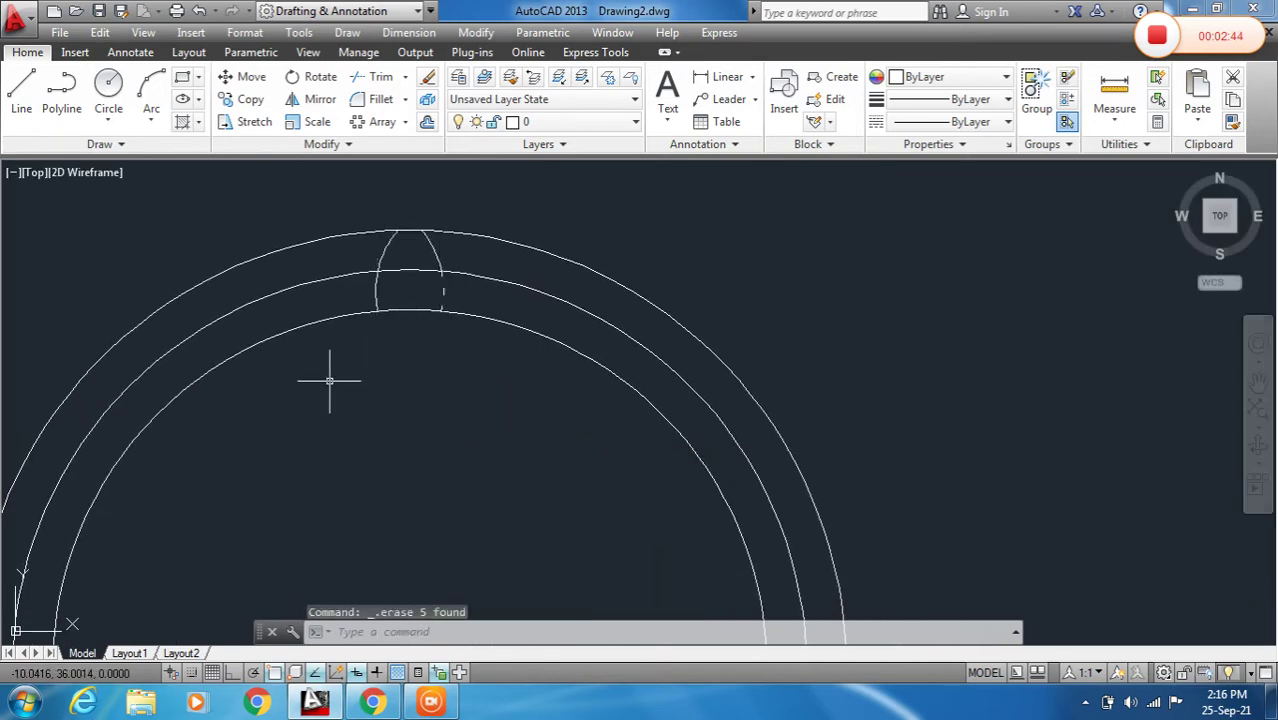
{"action": "scroll", "coordinate": [451, 274], "scroll_direction": "up", "scroll_amount": 4}
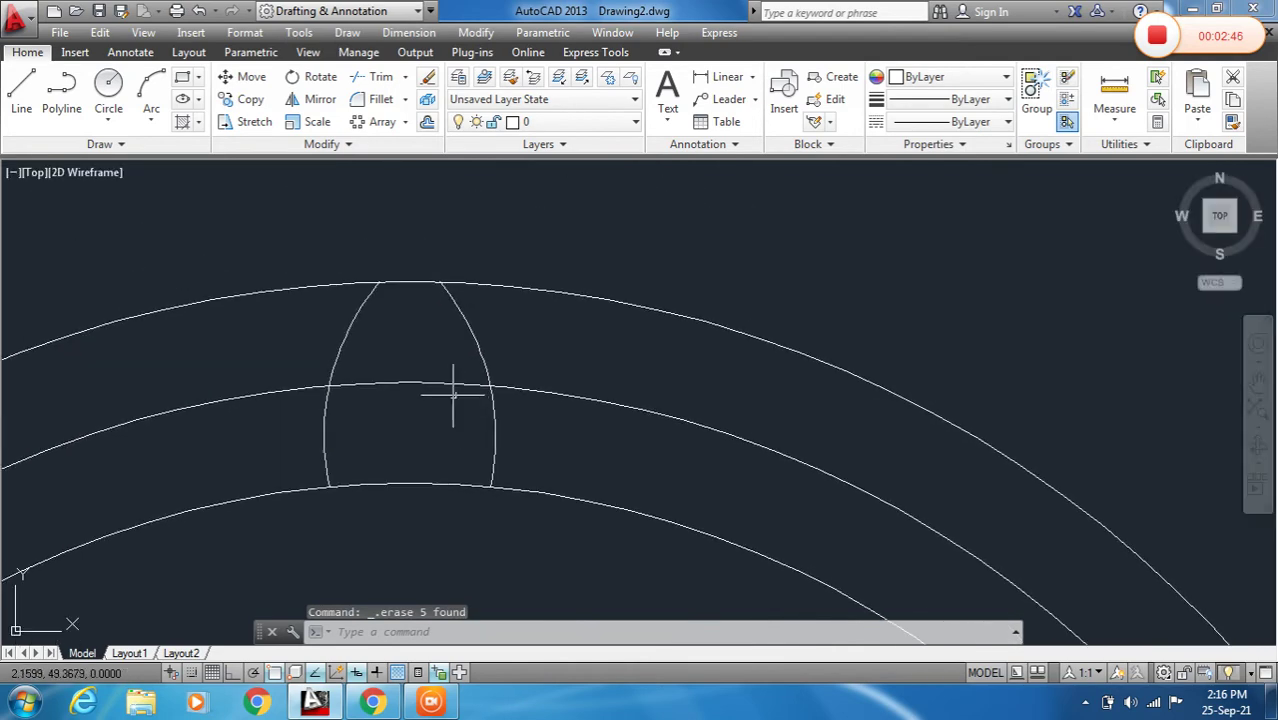
{"action": "left_click", "coordinate": [440, 382]}
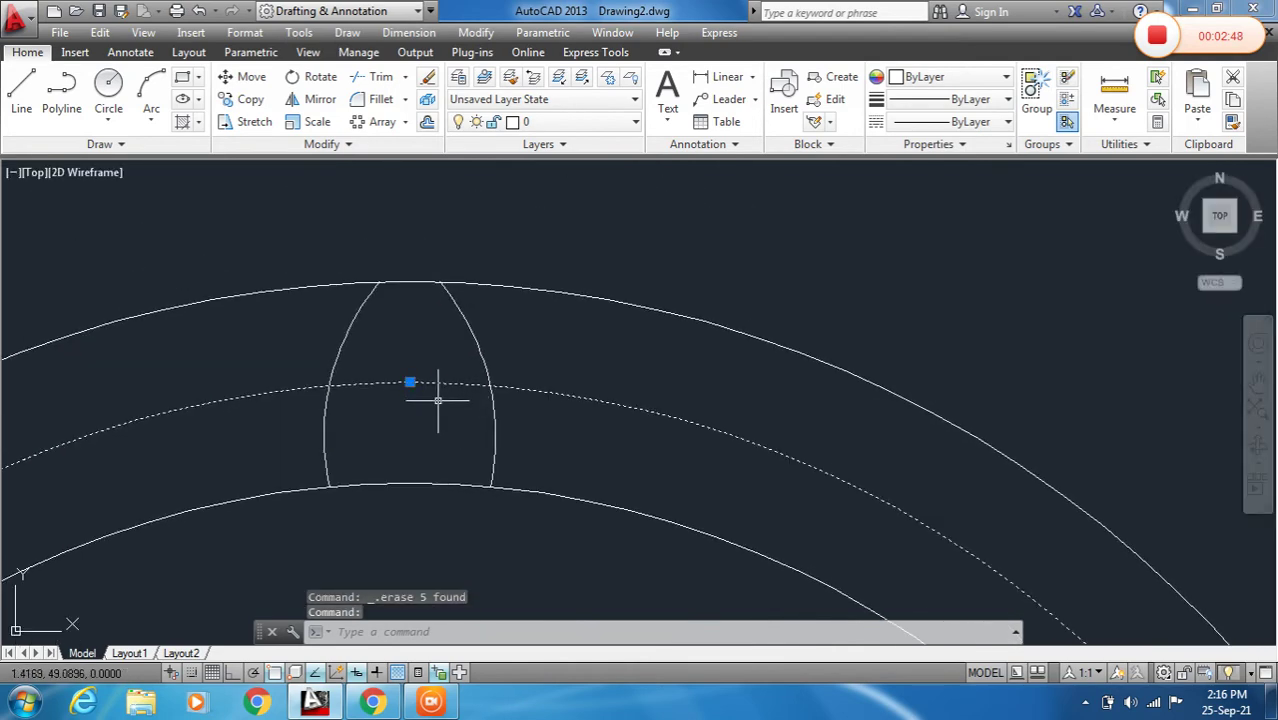
{"action": "key", "text": "Delete"}
{"action": "scroll", "coordinate": [435, 395], "scroll_direction": "down", "scroll_amount": 4}
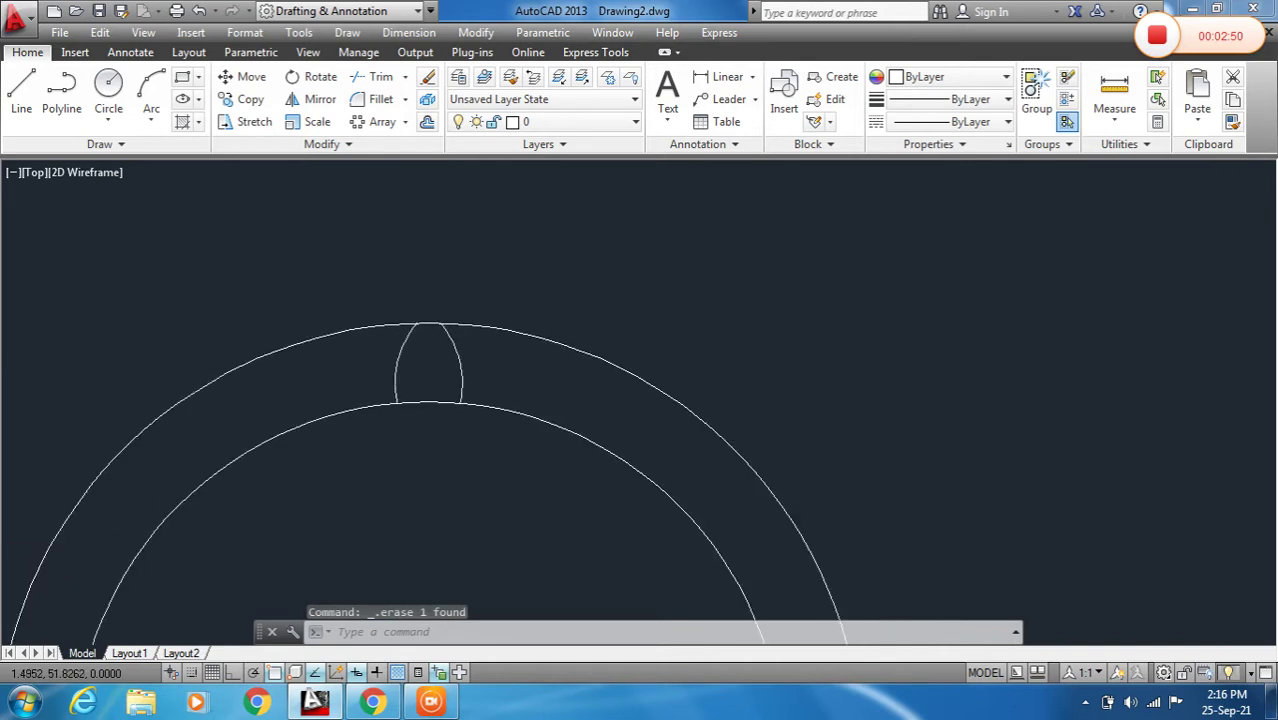
{"action": "scroll", "coordinate": [383, 263], "scroll_direction": "up", "scroll_amount": 4}
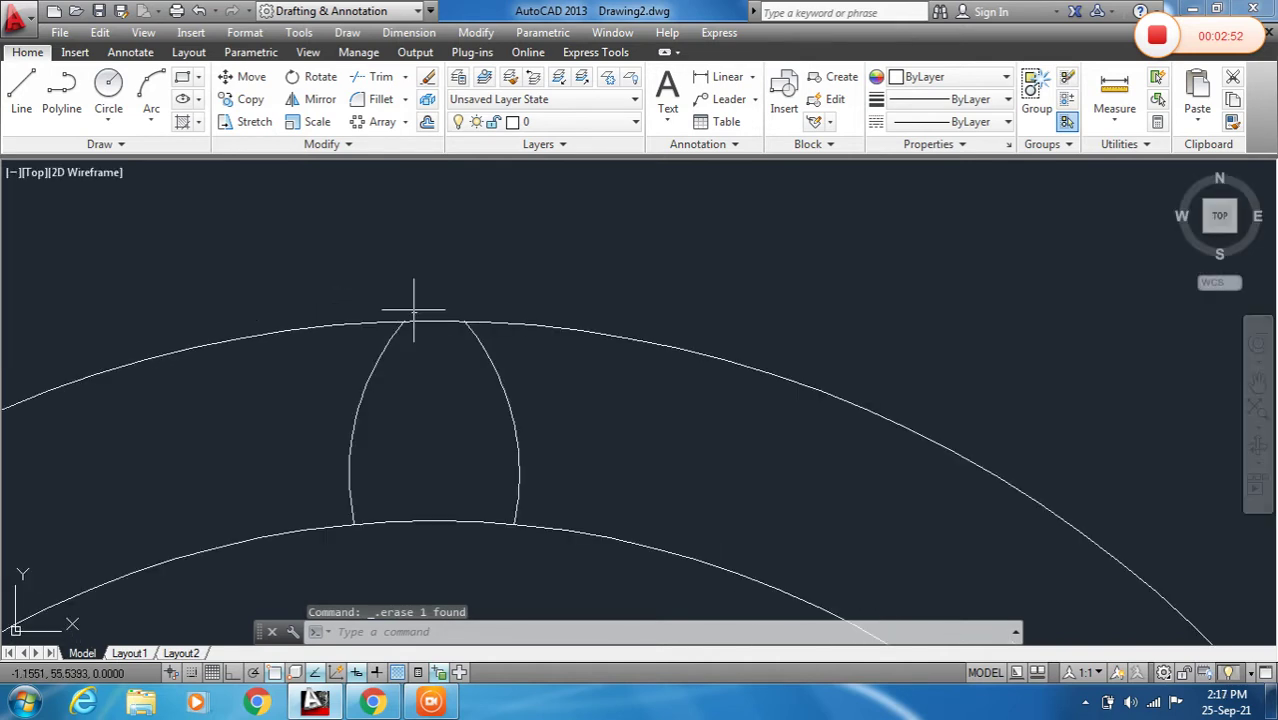
Trim the outer circle with TR so only the tooth's flat tip remains.
{"action": "type", "text": "TR"}
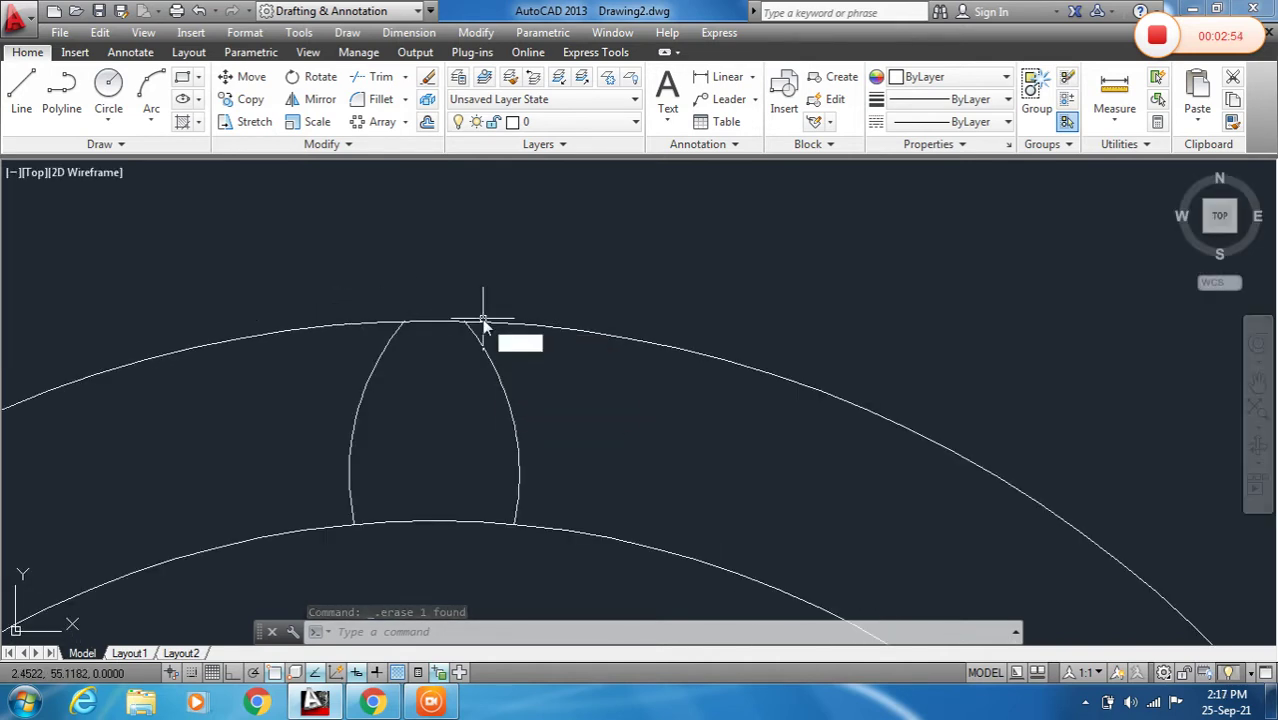
{"action": "key", "text": "Return"}
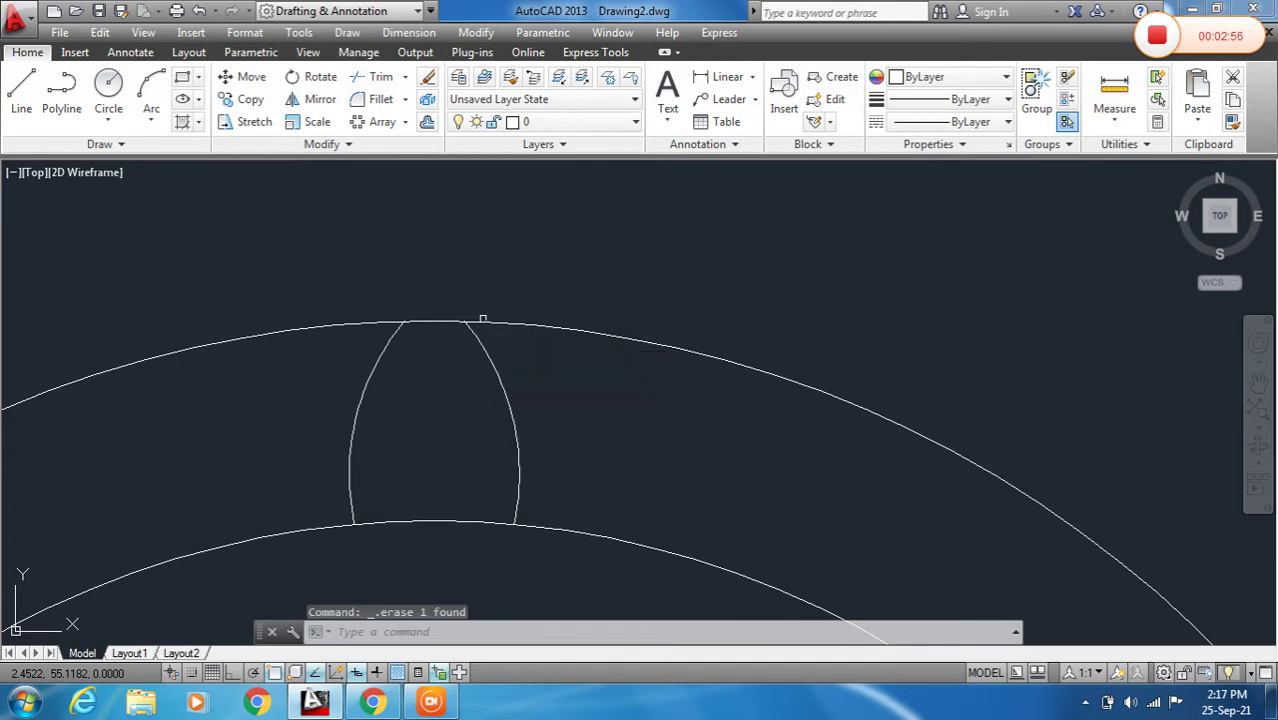
{"action": "key", "text": "Return"}
{"action": "left_click", "coordinate": [487, 323]}
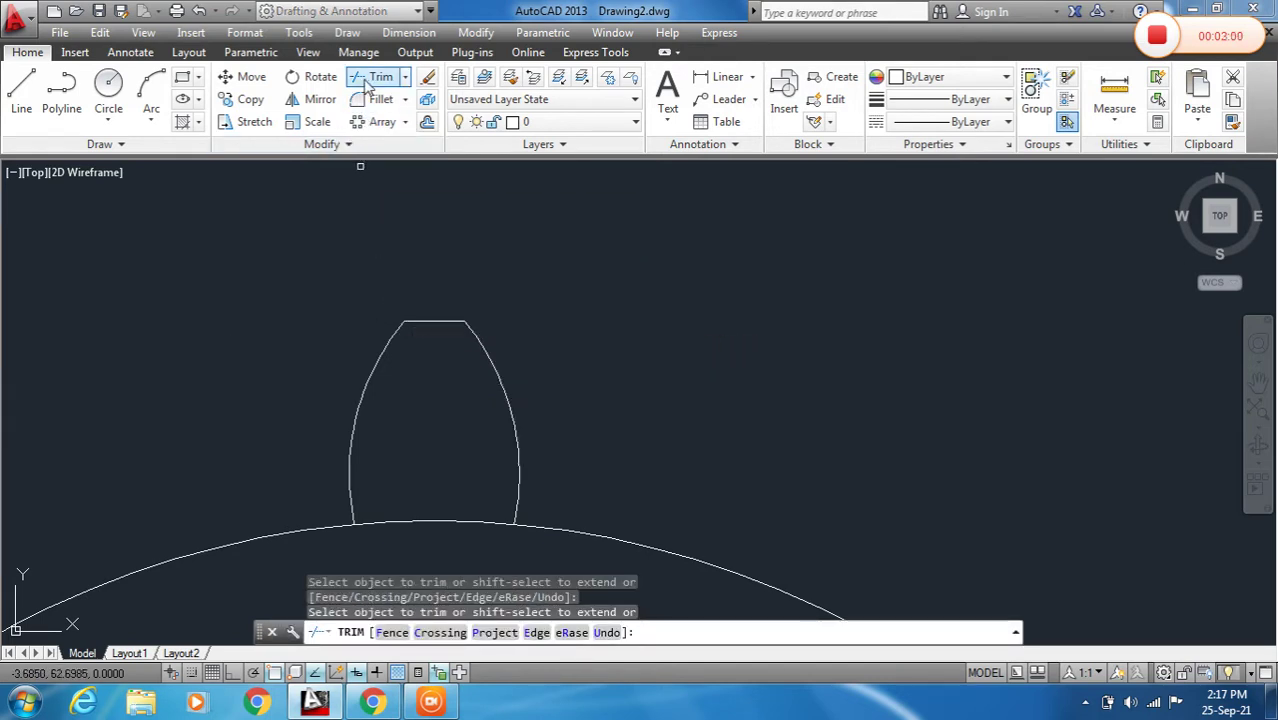
End the TRIM command, leaving a flat-tipped tooth with two curved flanks.
{"action": "scroll", "coordinate": [462, 300], "scroll_direction": "down", "scroll_amount": 3}
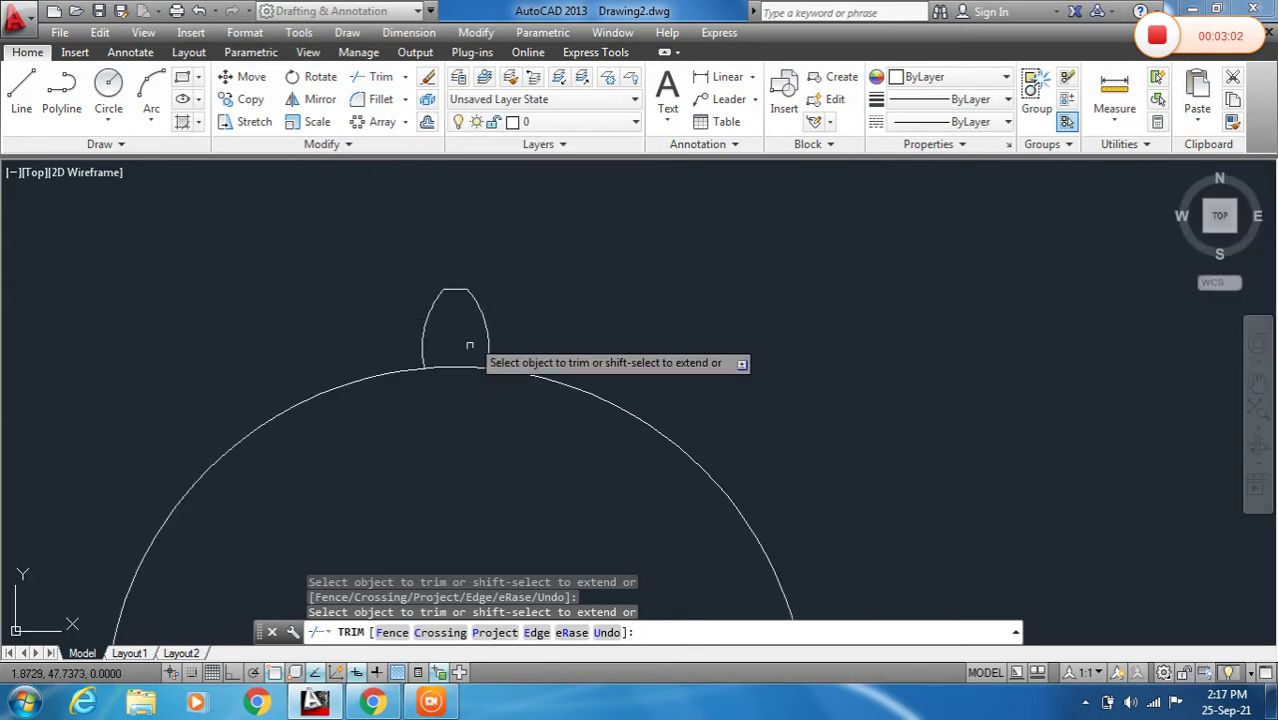
{"action": "scroll", "coordinate": [448, 310], "scroll_direction": "up", "scroll_amount": 3}
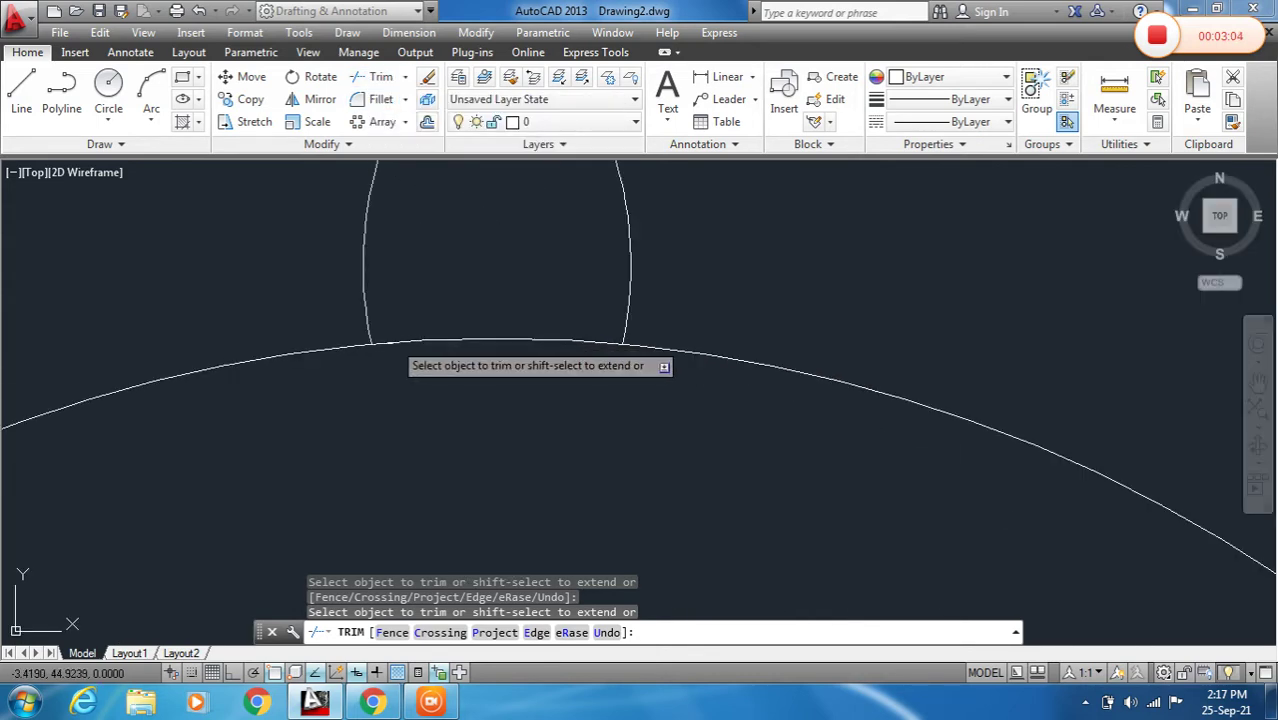
{"action": "scroll", "coordinate": [374, 358], "scroll_direction": "down", "scroll_amount": 1}
{"action": "key", "text": "Escape"}
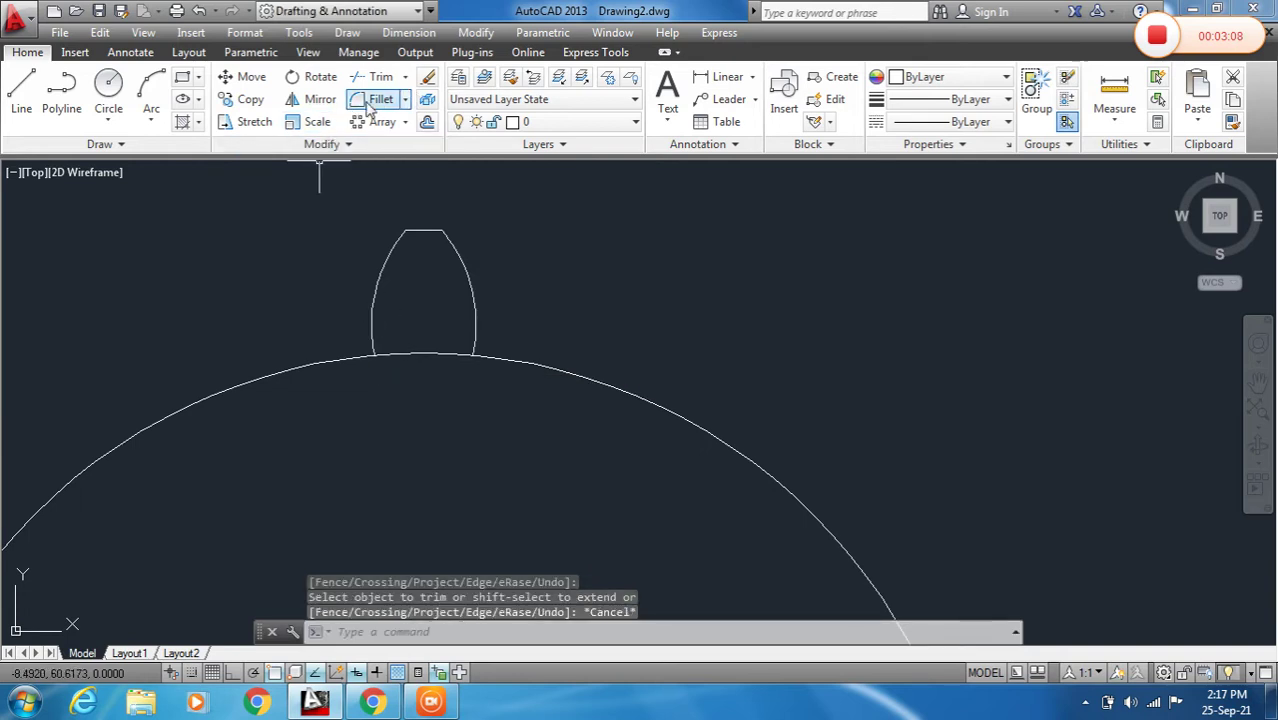
Fillet the tooth's left base corner to the large circle with radius 2.
{"action": "type", "text": "f"}
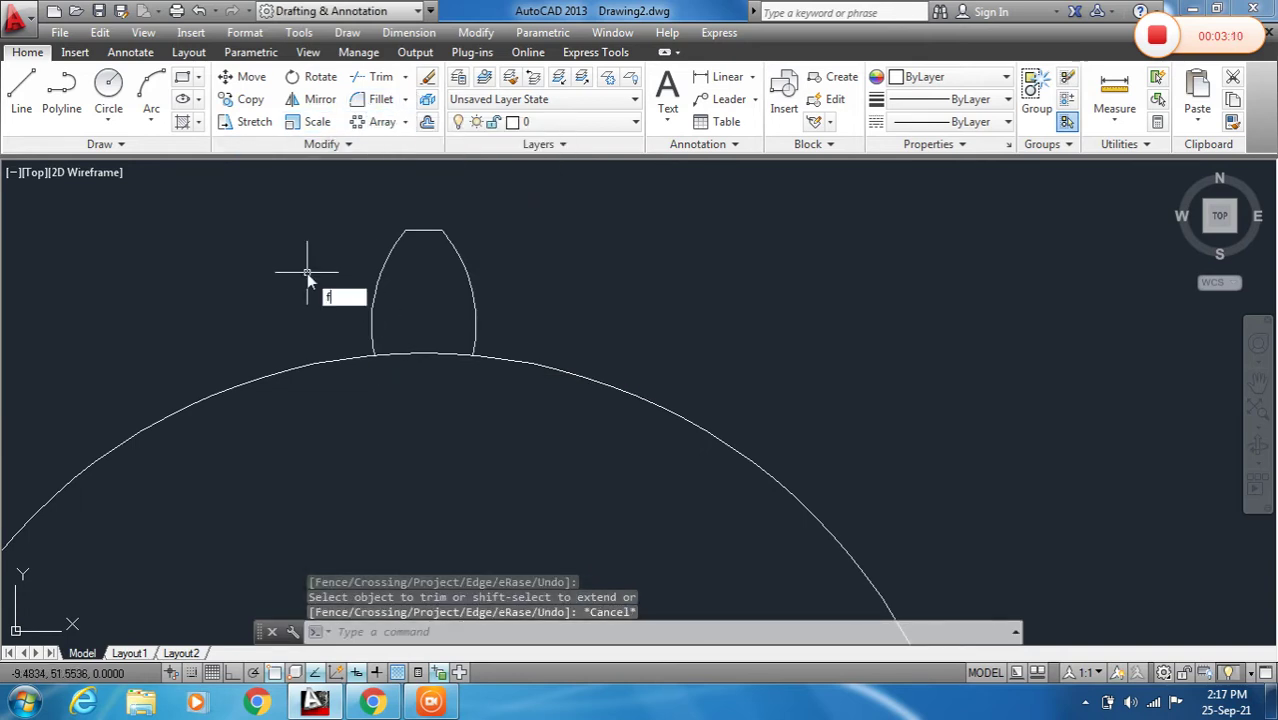
{"action": "key", "text": "Return"}
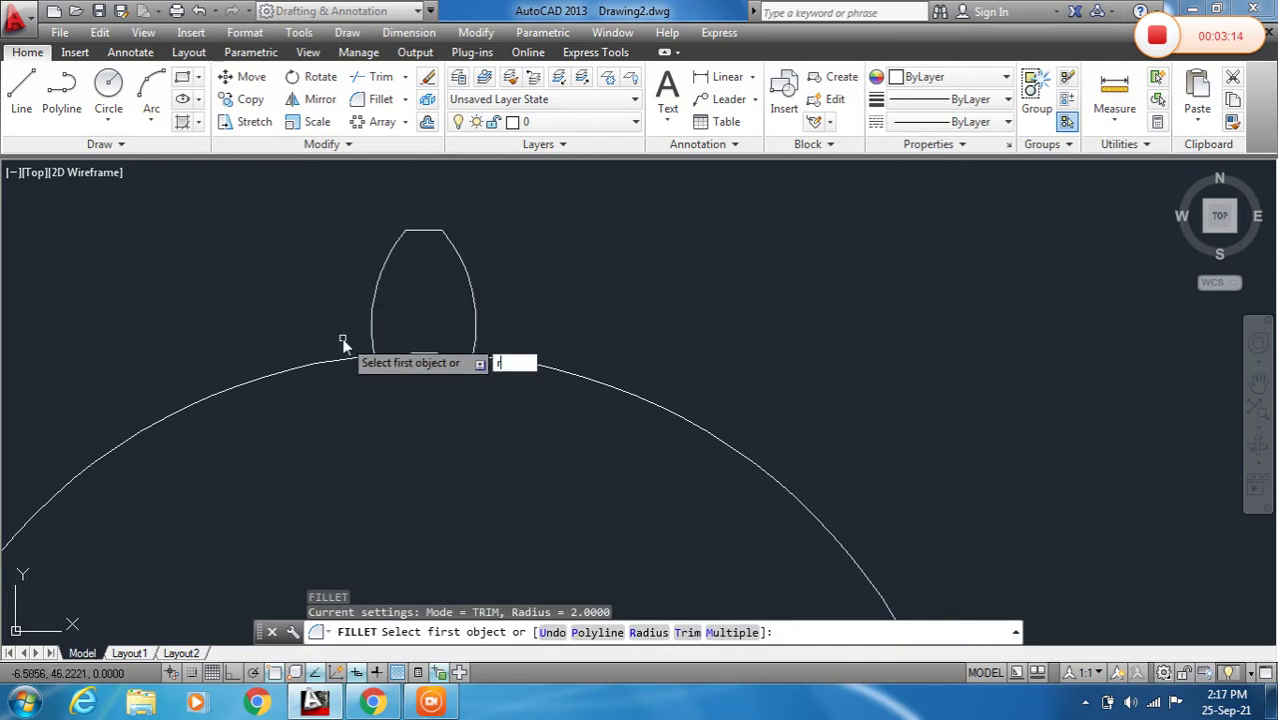
{"action": "type", "text": "r"}
{"action": "key", "text": "Return"}
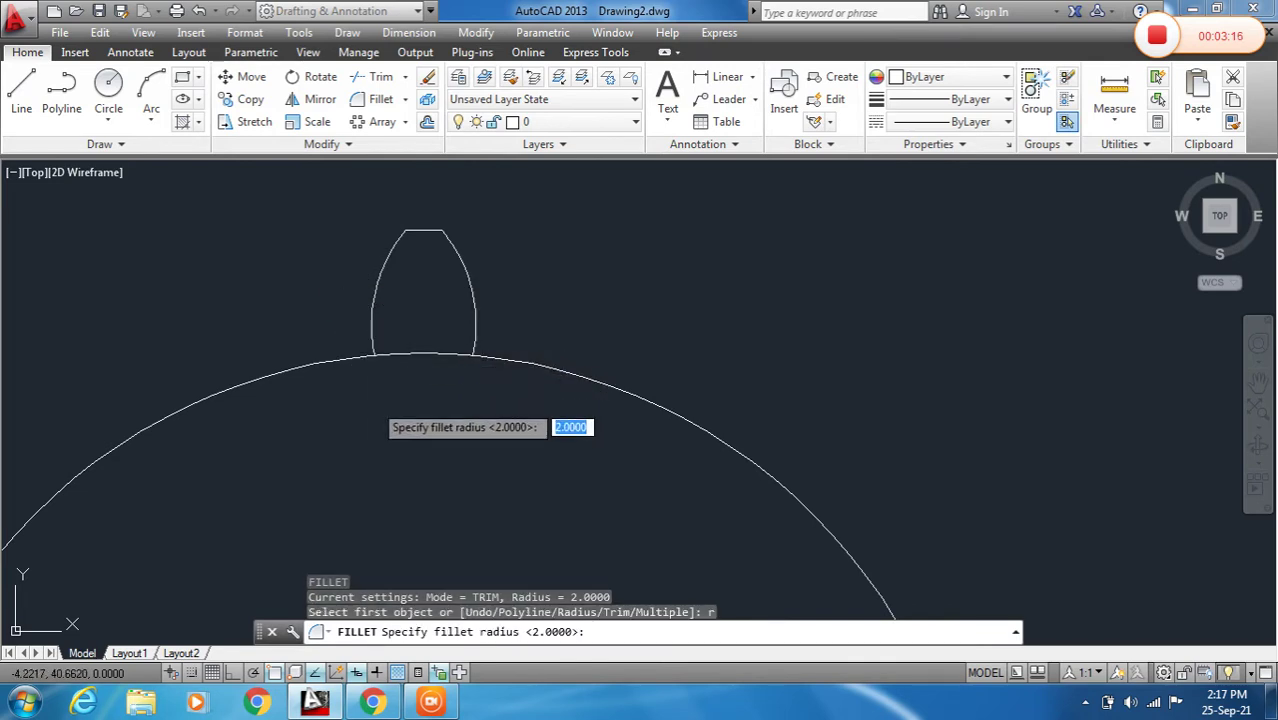
{"action": "key", "text": "Return"}
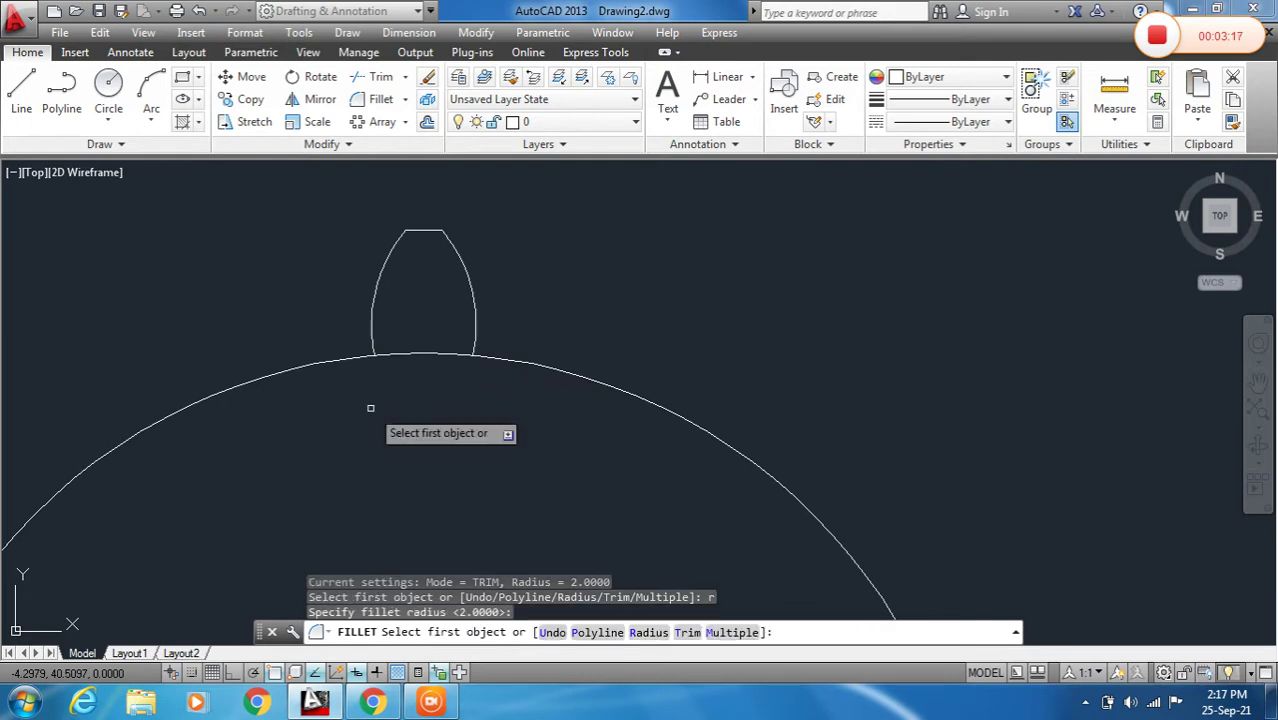
{"action": "left_click", "coordinate": [371, 337]}
{"action": "left_click", "coordinate": [356, 359]}
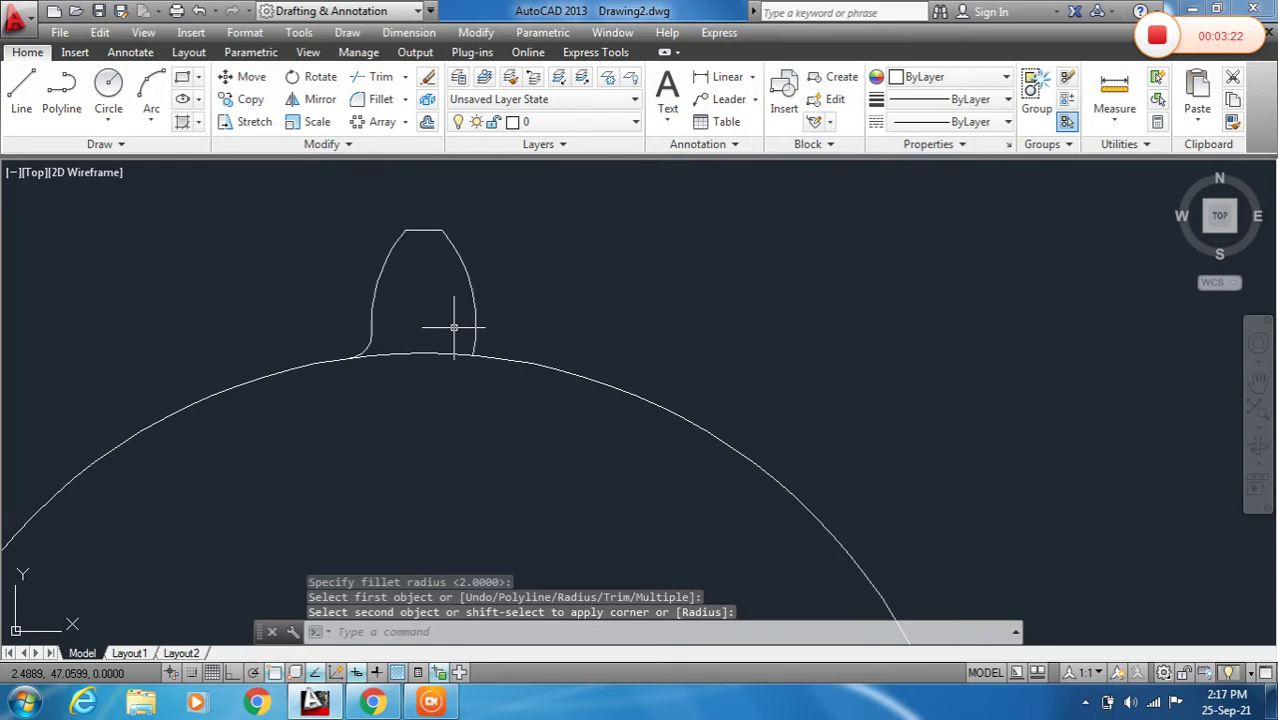
Fillet the right base corner with the same radius 2, then select the large circle.
{"action": "scroll", "coordinate": [453, 327], "scroll_direction": "up", "scroll_amount": 4}
{"action": "scroll", "coordinate": [456, 322], "scroll_direction": "down", "scroll_amount": 1}
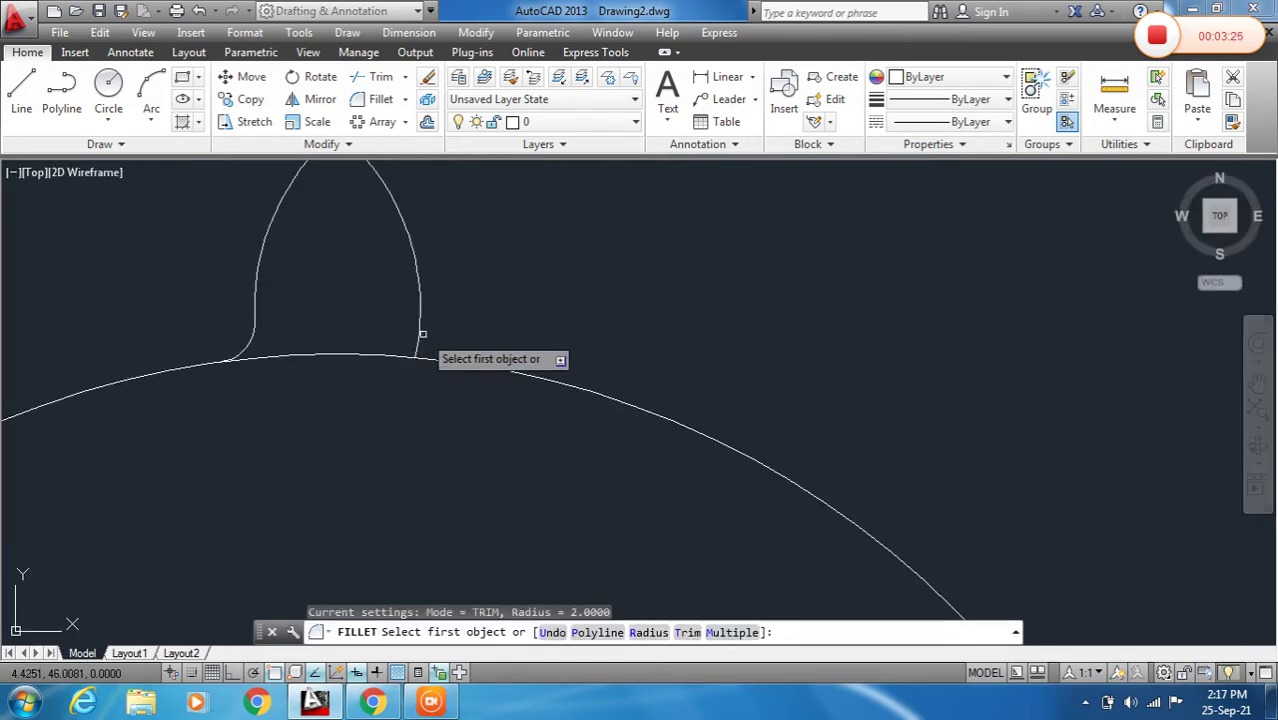
{"action": "left_click", "coordinate": [417, 342]}
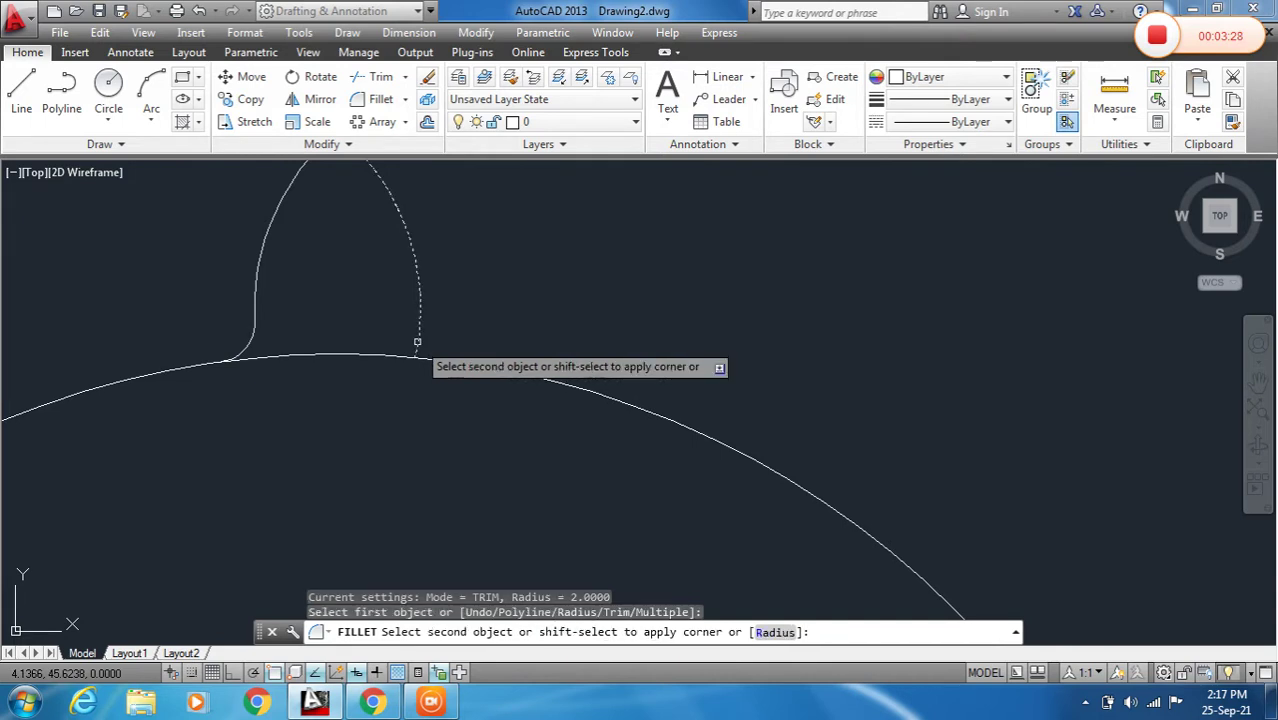
{"action": "left_click", "coordinate": [448, 355]}
{"action": "scroll", "coordinate": [429, 369], "scroll_direction": "down", "scroll_amount": 1}
{"action": "scroll", "coordinate": [429, 369], "scroll_direction": "down", "scroll_amount": 1}
{"action": "middle_click_drag", "start_coordinate": [428, 348], "coordinate": [422, 245]}
{"action": "scroll", "coordinate": [385, 292], "scroll_direction": "up", "scroll_amount": 4}
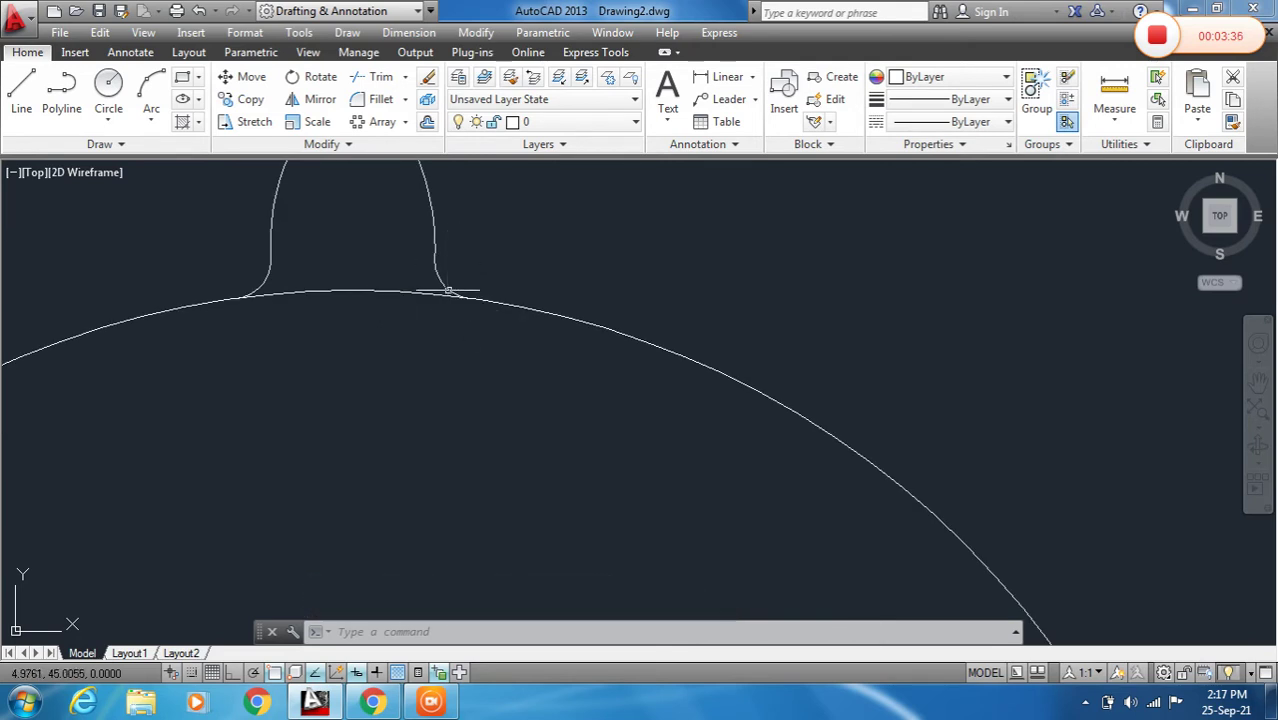
{"action": "scroll", "coordinate": [449, 291], "scroll_direction": "down", "scroll_amount": 5}
{"action": "middle_click_drag", "start_coordinate": [449, 291], "coordinate": [405, 252]}
{"action": "scroll", "coordinate": [417, 247], "scroll_direction": "up", "scroll_amount": 4}
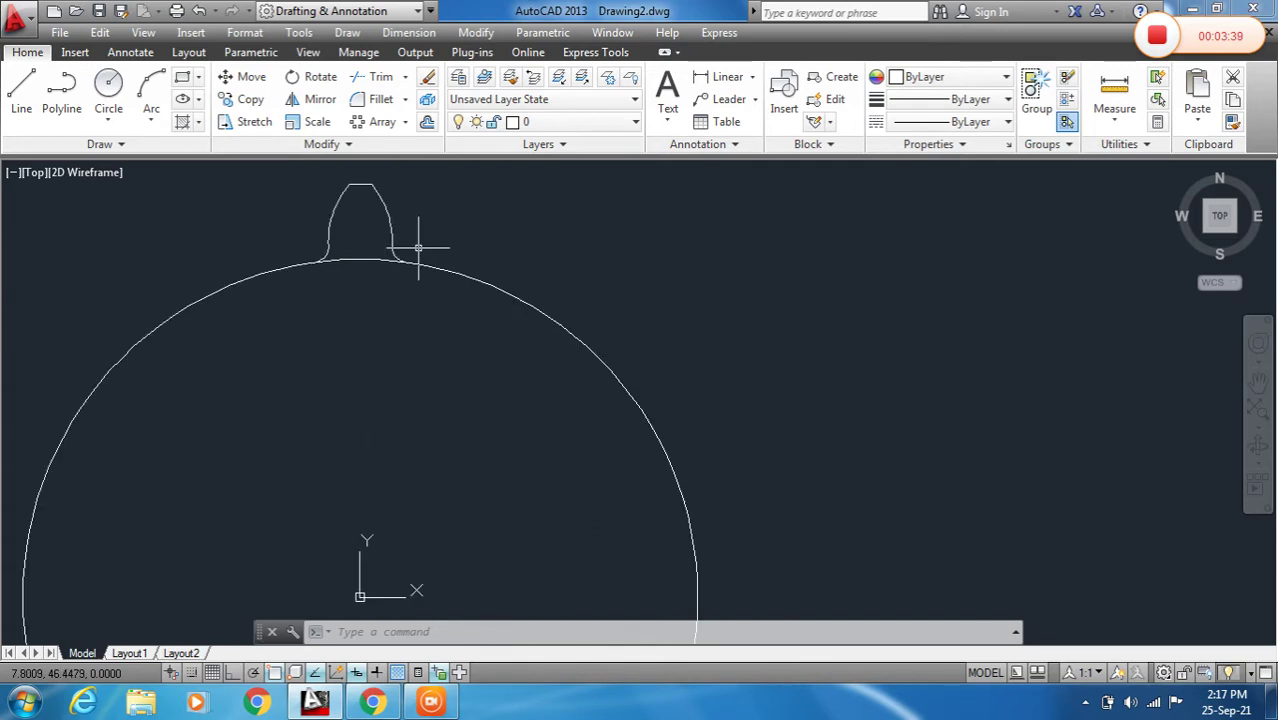
{"action": "left_click", "coordinate": [332, 264]}
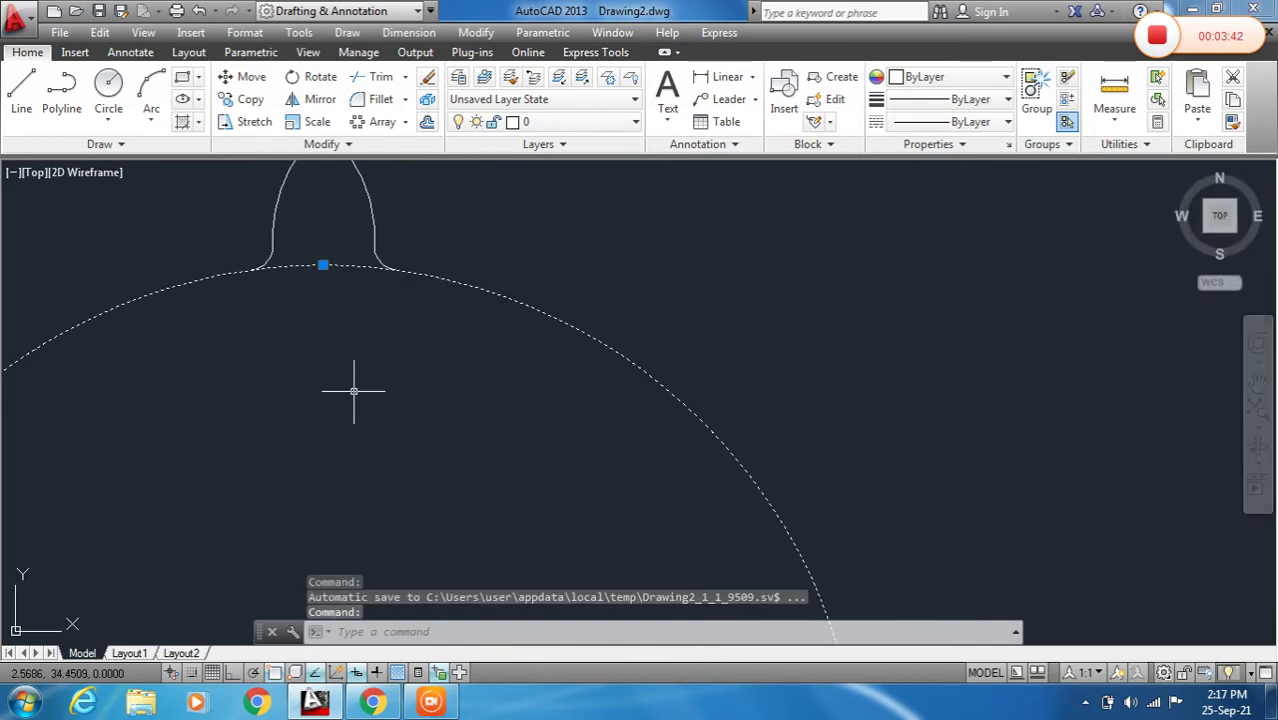
Delete the large circle, window-select the five tooth objects and start ARRAY on them.
{"action": "key", "text": "Delete"}
{"action": "scroll", "coordinate": [371, 284], "scroll_direction": "down", "scroll_amount": 4}
{"action": "left_click", "coordinate": [314, 225]}
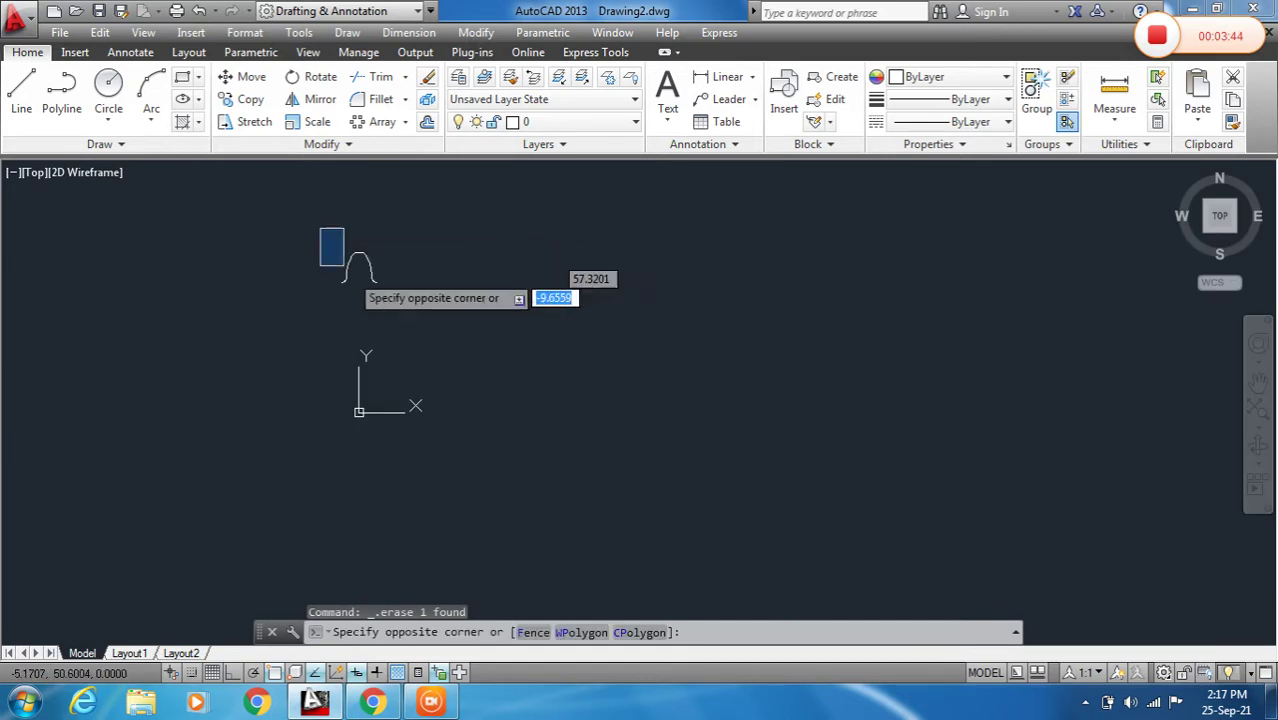
{"action": "left_click", "coordinate": [410, 325]}
{"action": "scroll", "coordinate": [360, 265], "scroll_direction": "up", "scroll_amount": 3}
{"action": "scroll", "coordinate": [355, 258], "scroll_direction": "up", "scroll_amount": 3}
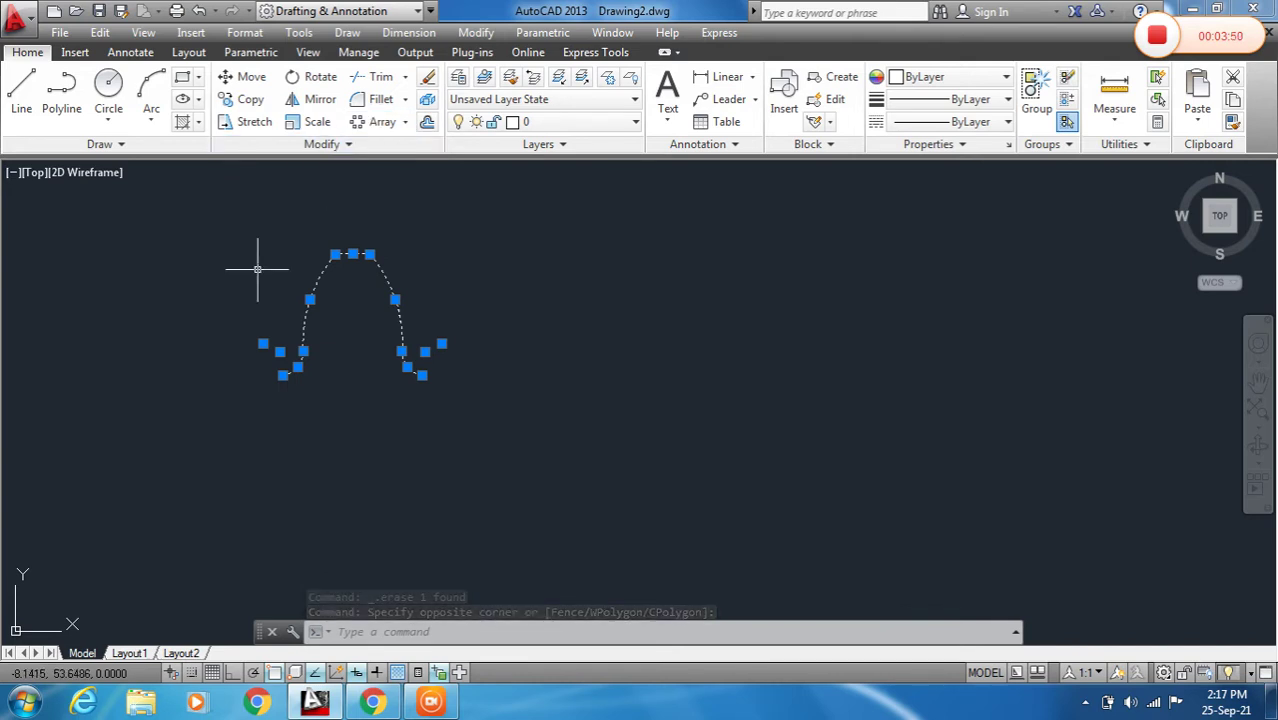
{"action": "type", "text": "ar"}
{"action": "key", "text": "Return"}
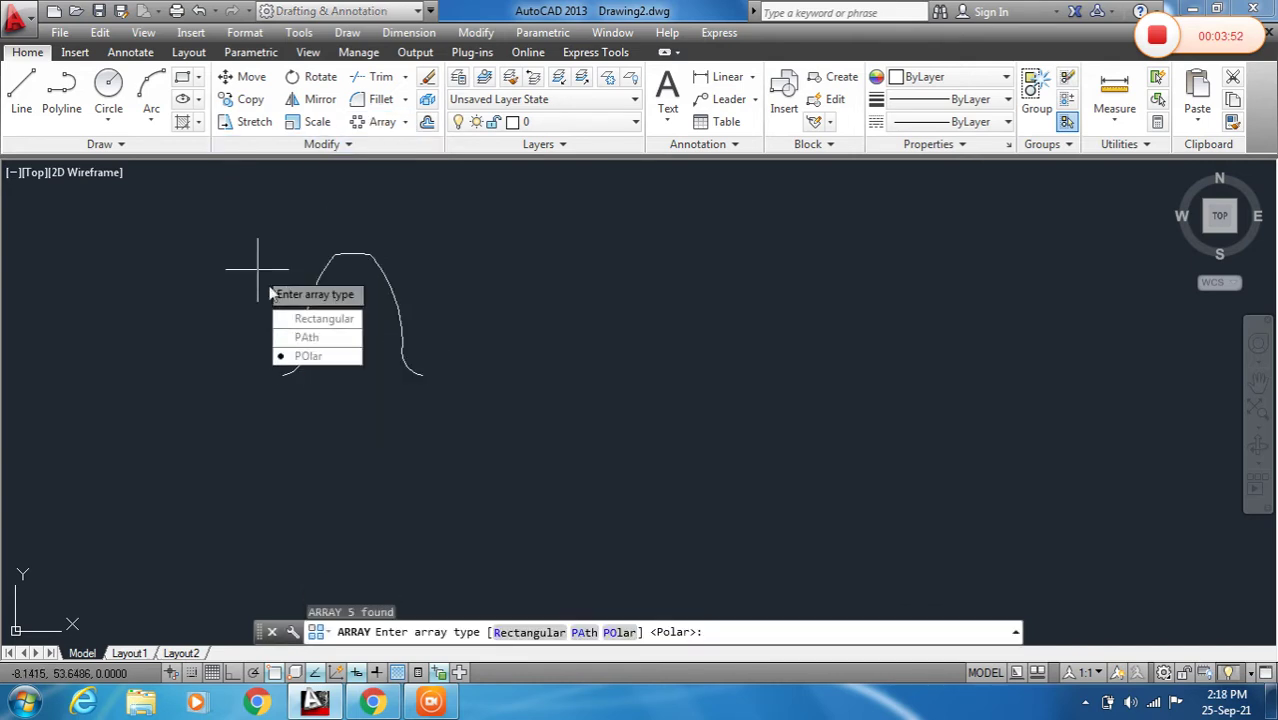
Polar-array the filleted tooth profile 20 times around the origin.
{"action": "left_click", "coordinate": [312, 356]}
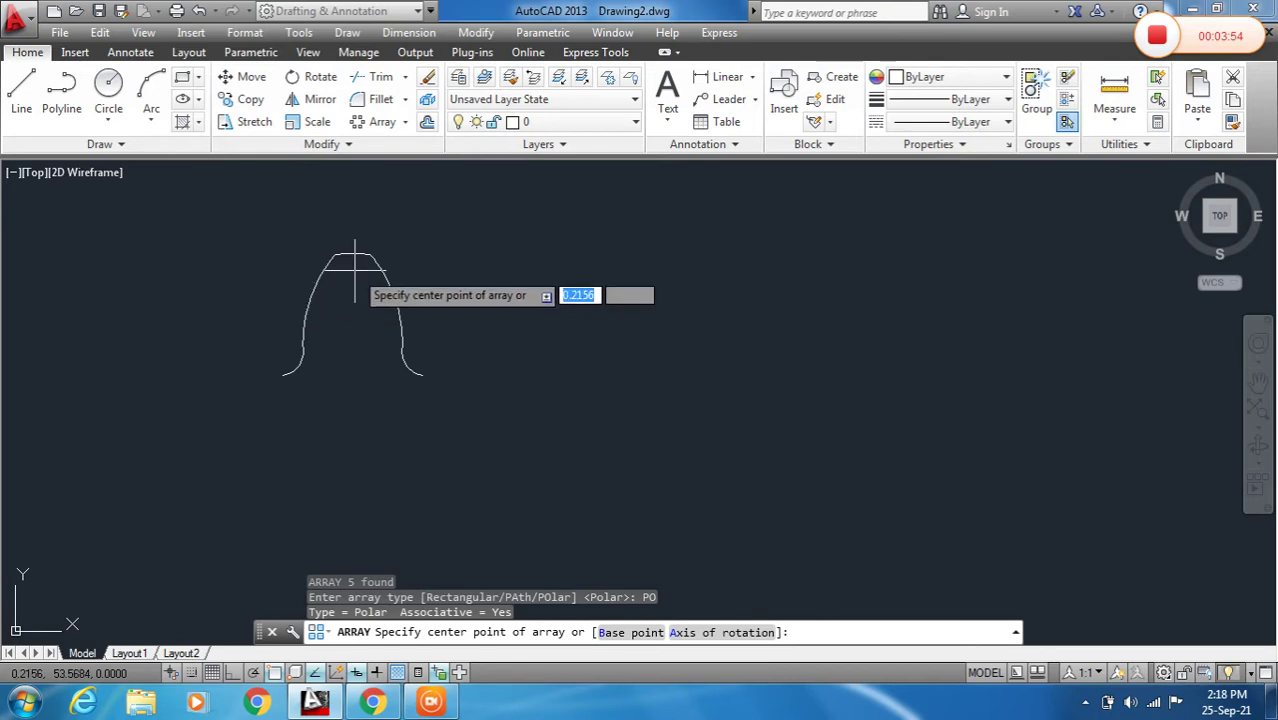
{"action": "scroll", "coordinate": [352, 256], "scroll_direction": "down", "scroll_amount": 5}
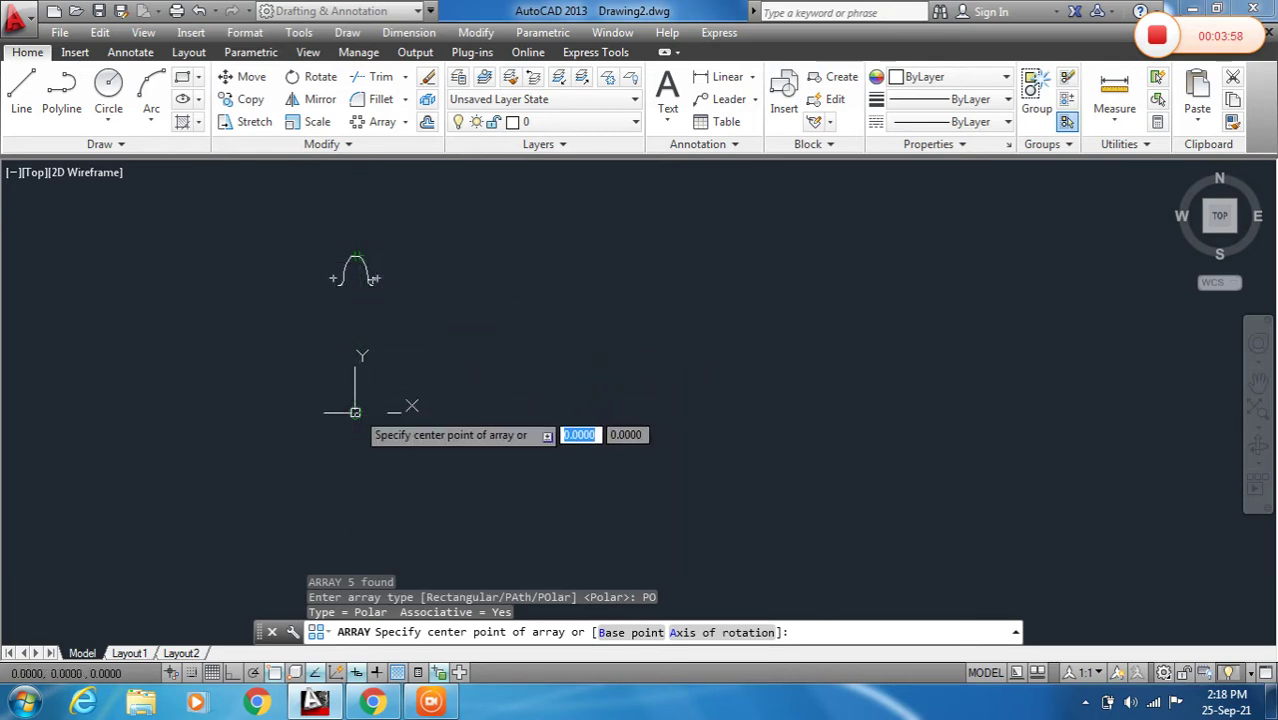
{"action": "left_click", "coordinate": [355, 412]}
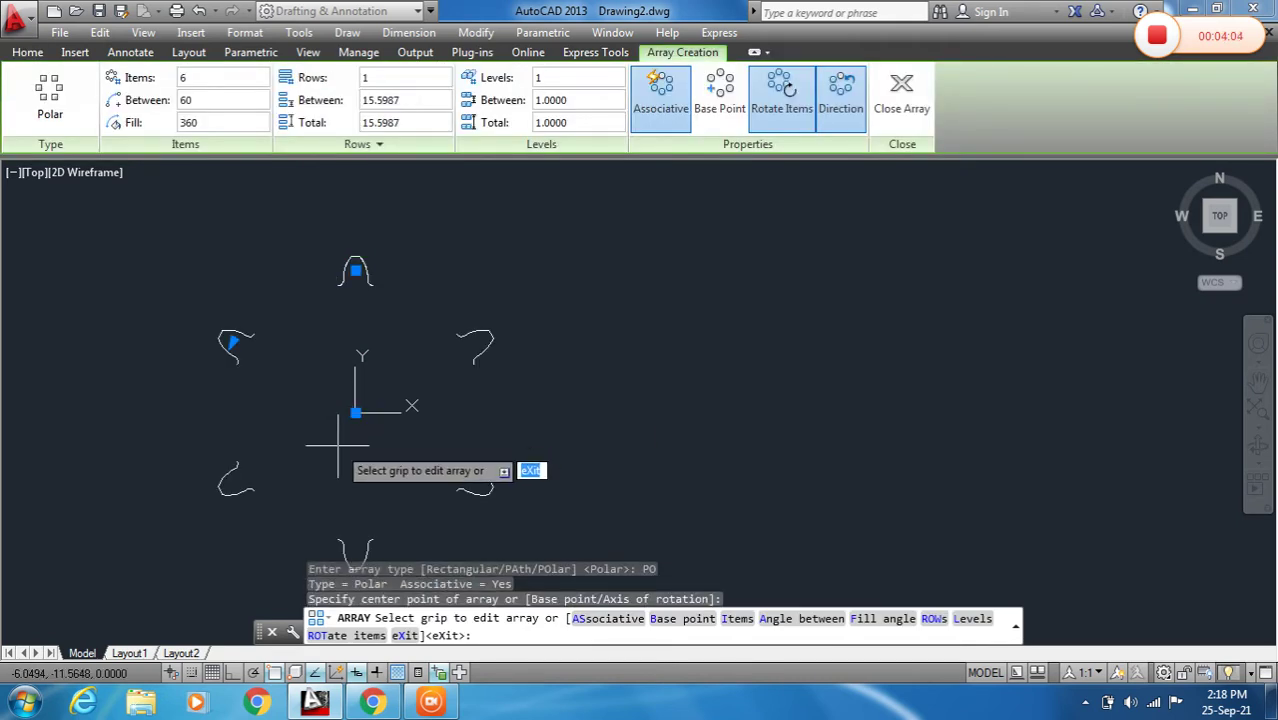
{"action": "left_click", "coordinate": [737, 618]}
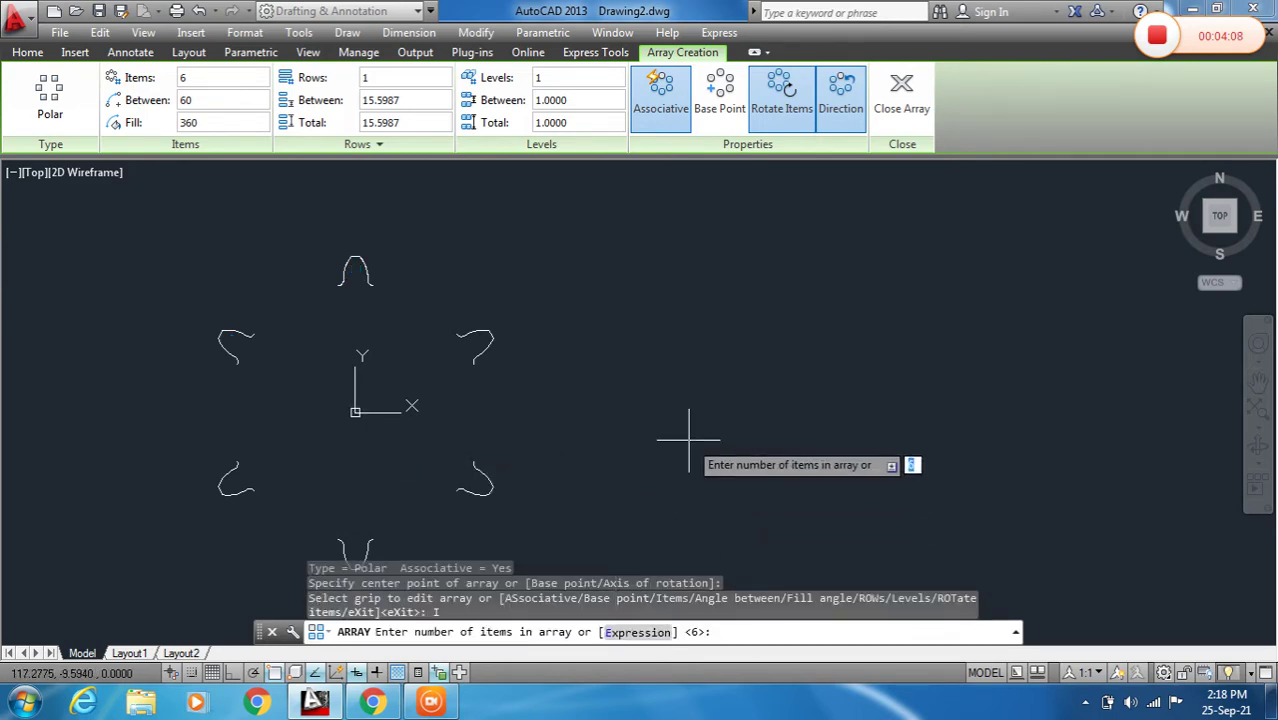
{"action": "key", "text": "Return"}
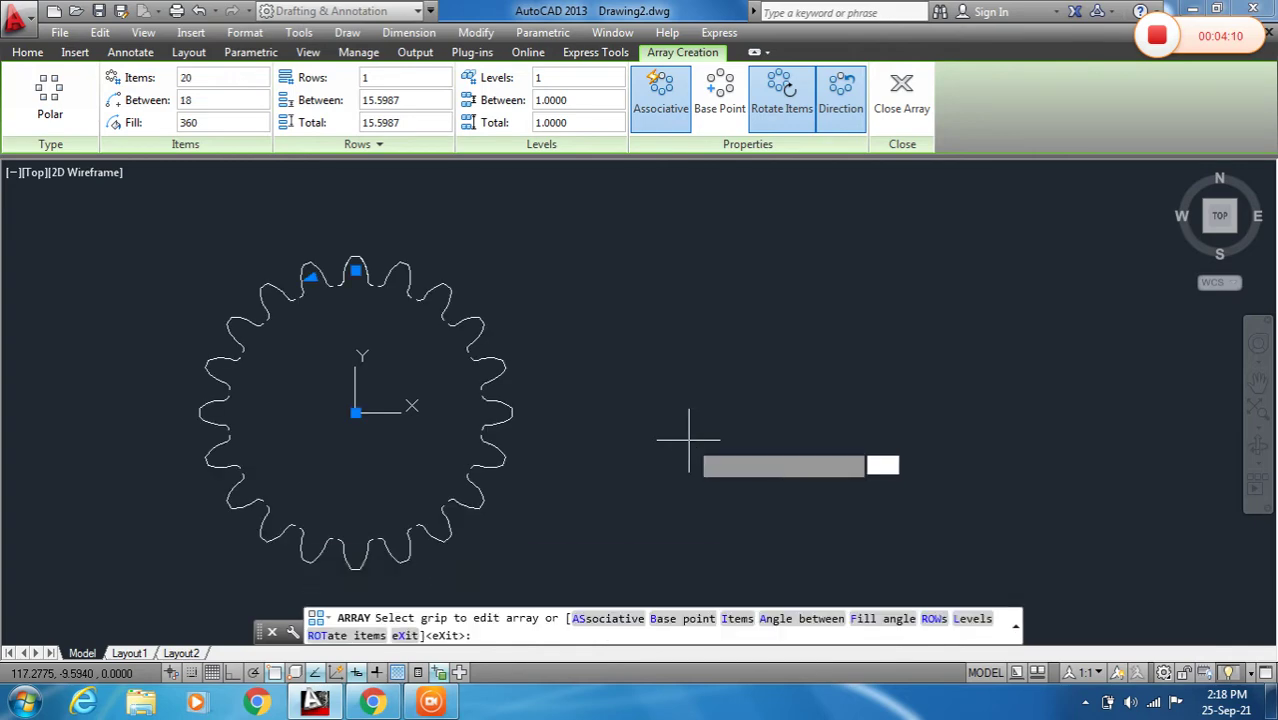
{"action": "key", "text": "Escape"}
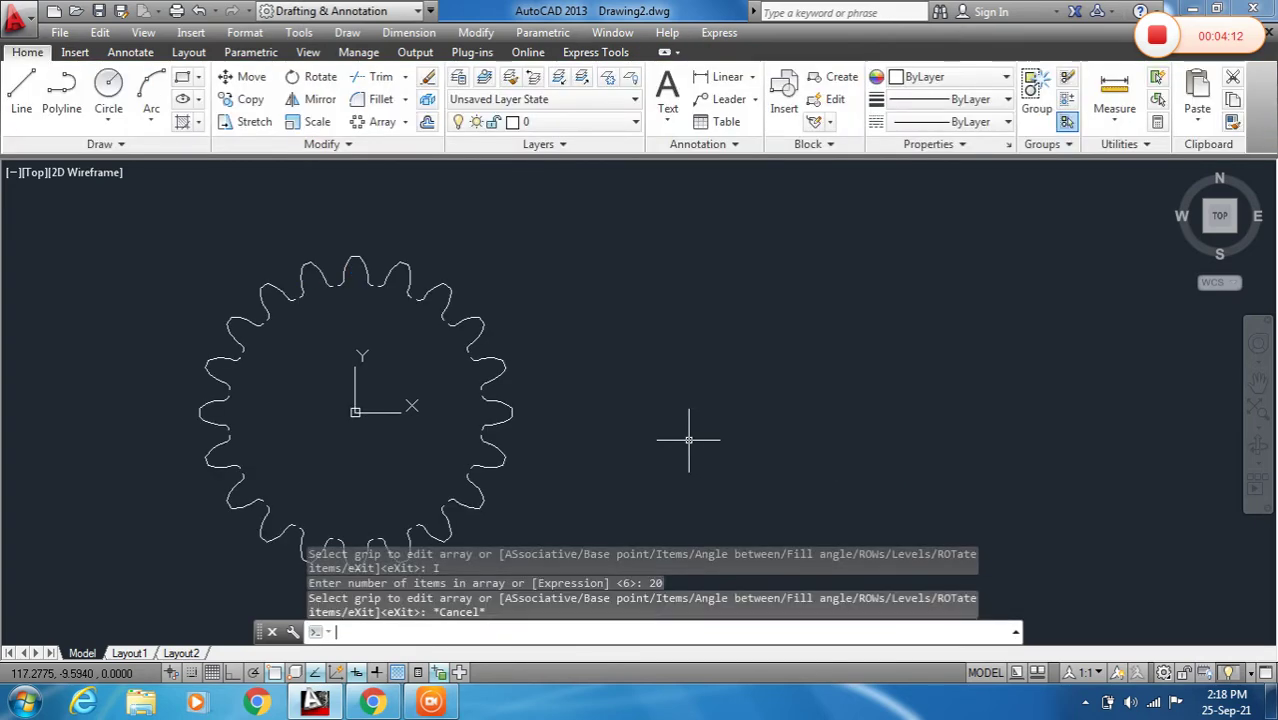
Zoom into the open gap at the bottom of a tooth valley and start a line.
{"action": "scroll", "coordinate": [380, 285], "scroll_direction": "down", "scroll_amount": 2}
{"action": "scroll", "coordinate": [371, 262], "scroll_direction": "up", "scroll_amount": 6}
{"action": "scroll", "coordinate": [415, 278], "scroll_direction": "up", "scroll_amount": 4}
{"action": "middle_click_drag", "start_coordinate": [415, 278], "coordinate": [471, 380]}
{"action": "scroll", "coordinate": [471, 380], "scroll_direction": "down", "scroll_amount": 4}
{"action": "scroll", "coordinate": [478, 378], "scroll_direction": "up", "scroll_amount": 5}
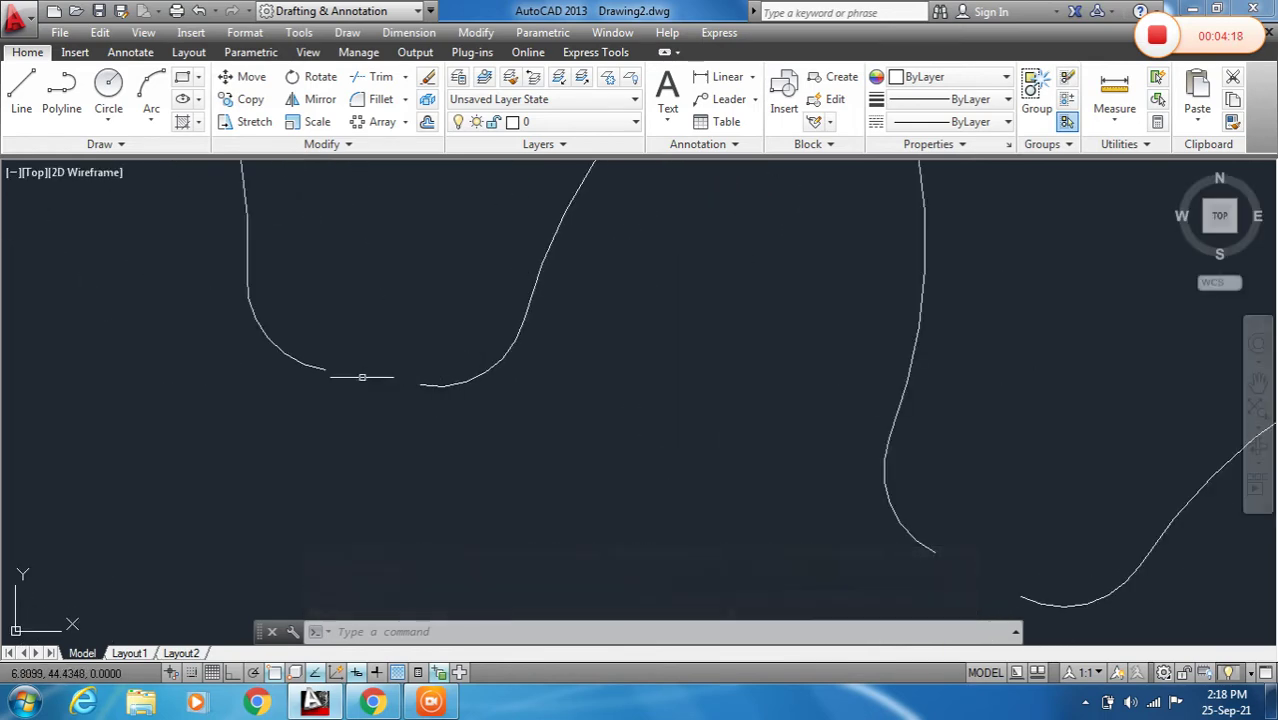
{"action": "scroll", "coordinate": [376, 383], "scroll_direction": "up", "scroll_amount": 1}
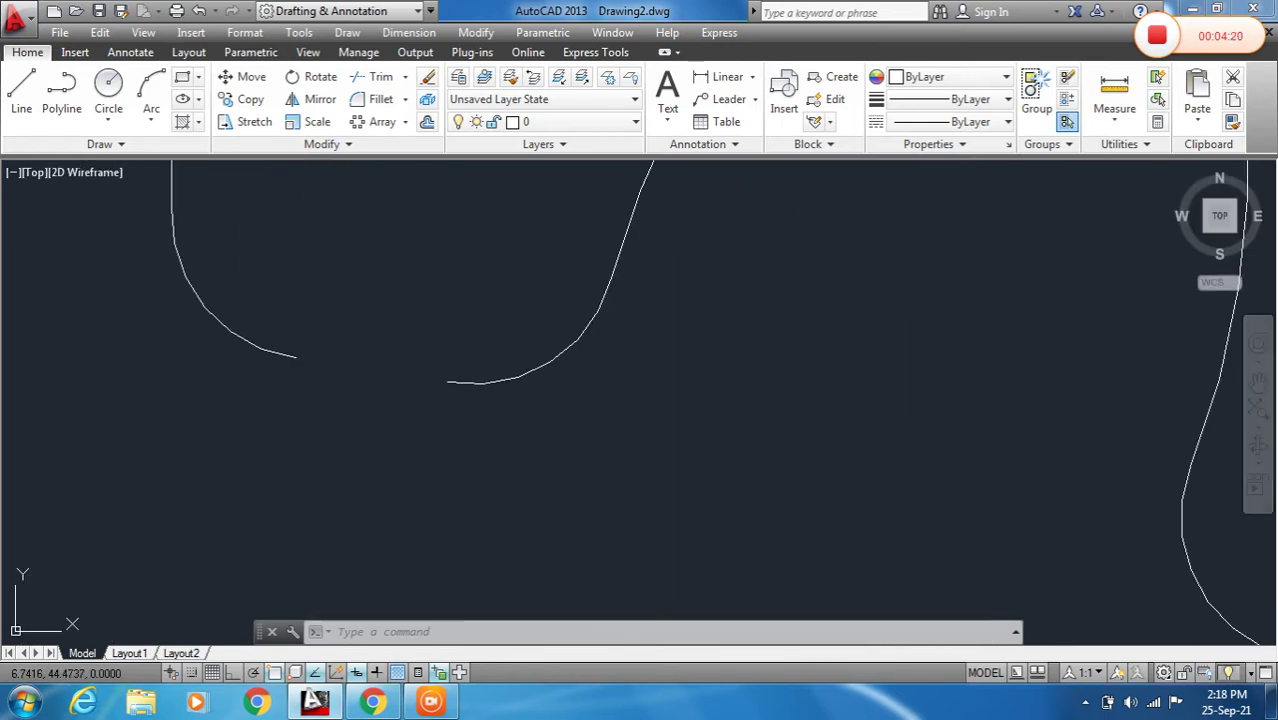
{"action": "left_click", "coordinate": [21, 95]}
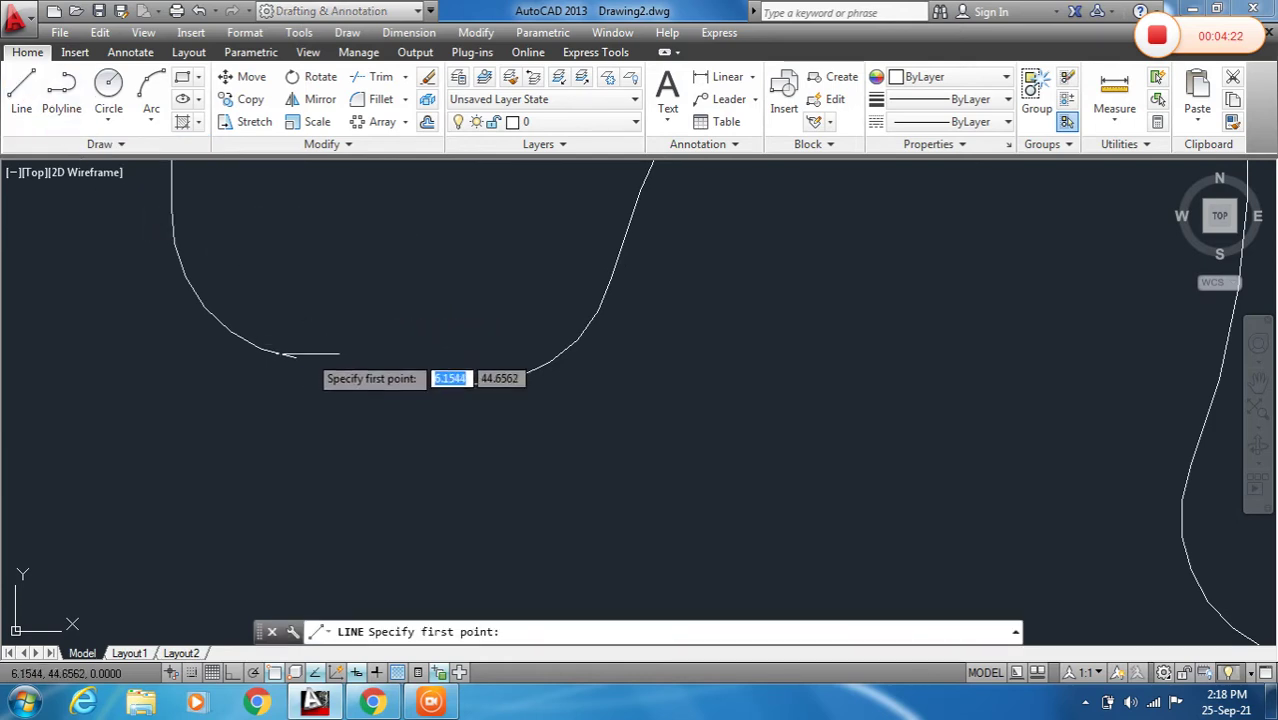
{"action": "left_click", "coordinate": [295, 356]}
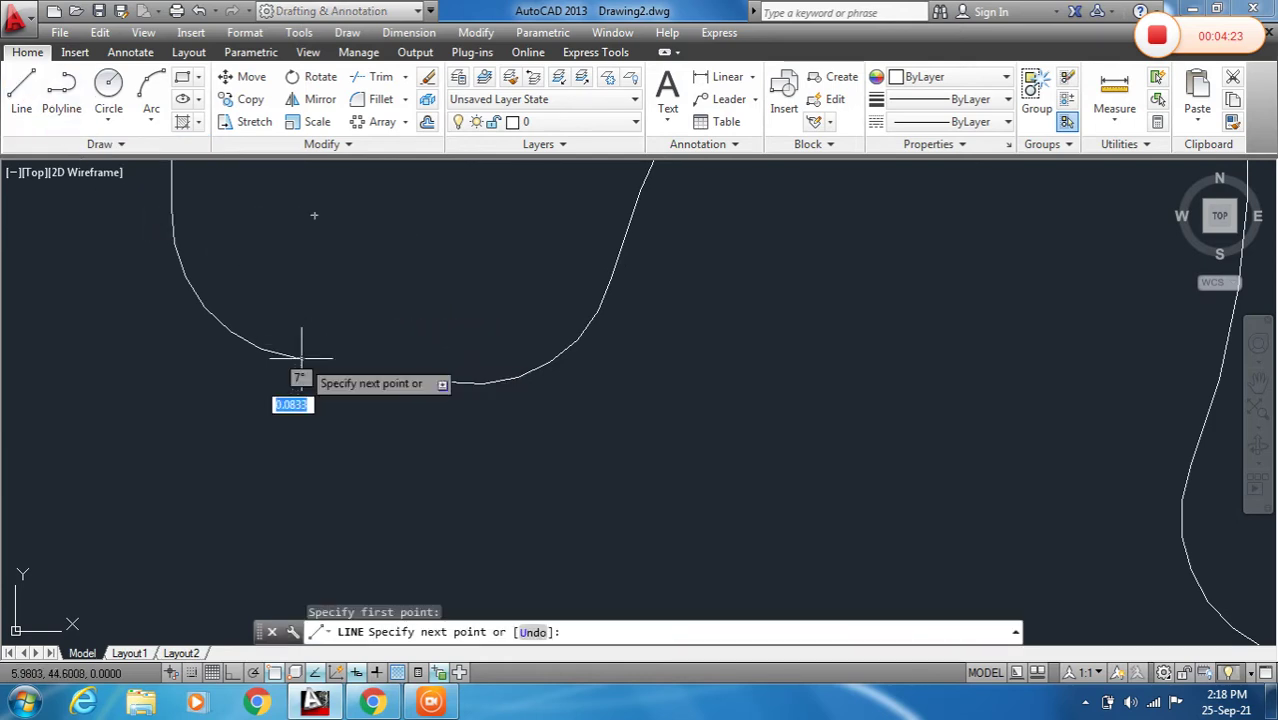
{"action": "left_click", "coordinate": [448, 380]}
{"action": "scroll", "coordinate": [432, 322], "scroll_direction": "down", "scroll_amount": 2}
{"action": "key", "text": "Escape"}
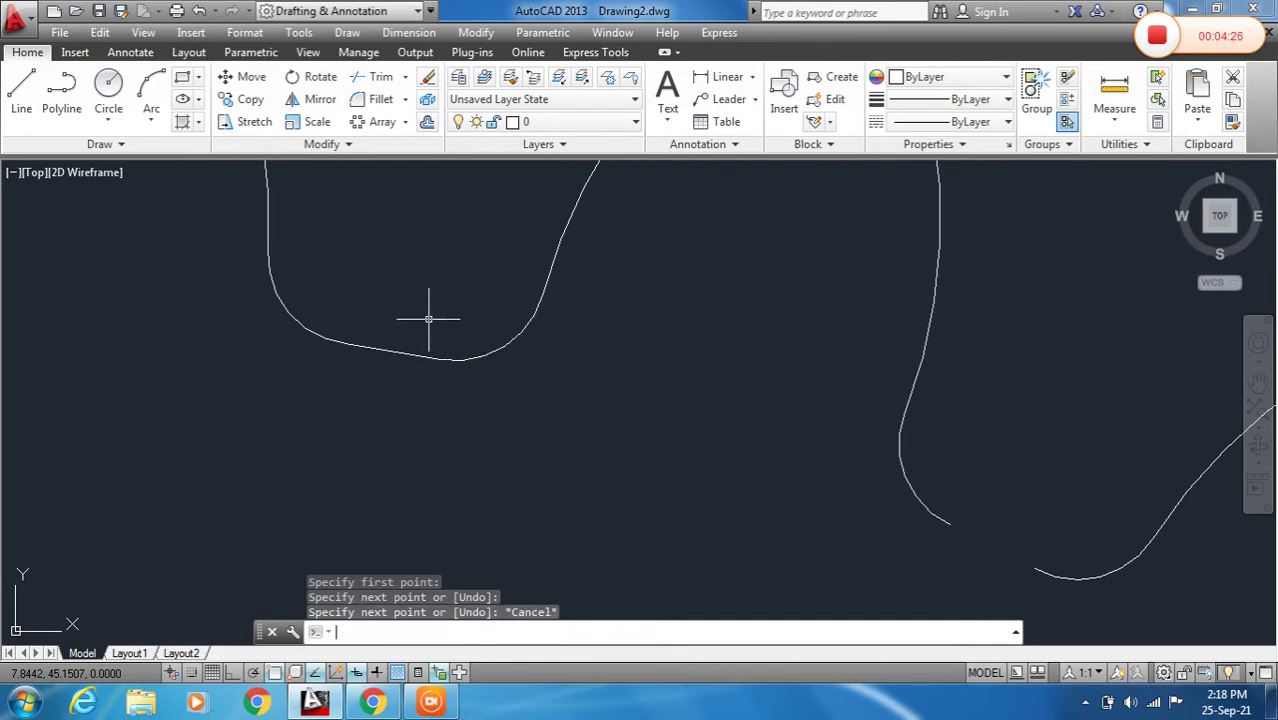
{"action": "scroll", "coordinate": [428, 320], "scroll_direction": "down", "scroll_amount": 5}
{"action": "scroll", "coordinate": [327, 337], "scroll_direction": "up", "scroll_amount": 5}
{"action": "scroll", "coordinate": [403, 316], "scroll_direction": "down", "scroll_amount": 5}
{"action": "scroll", "coordinate": [489, 327], "scroll_direction": "up", "scroll_amount": 5}
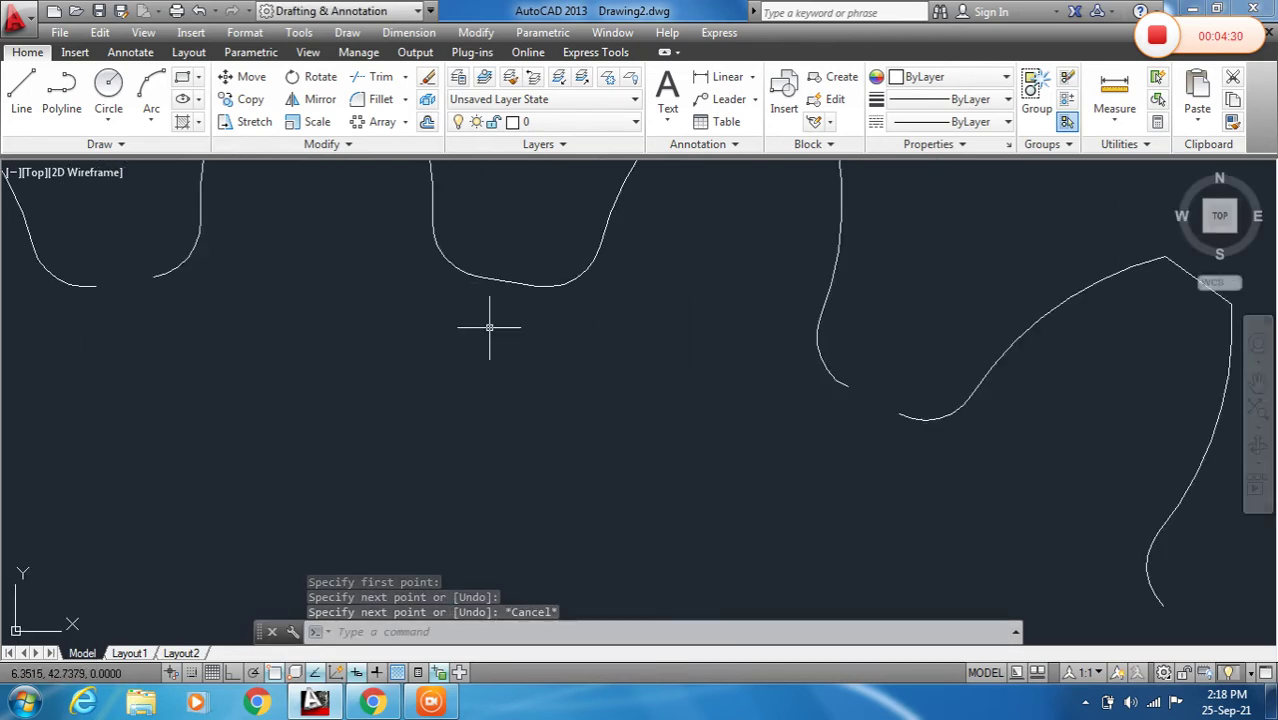
{"action": "left_click", "coordinate": [501, 280]}
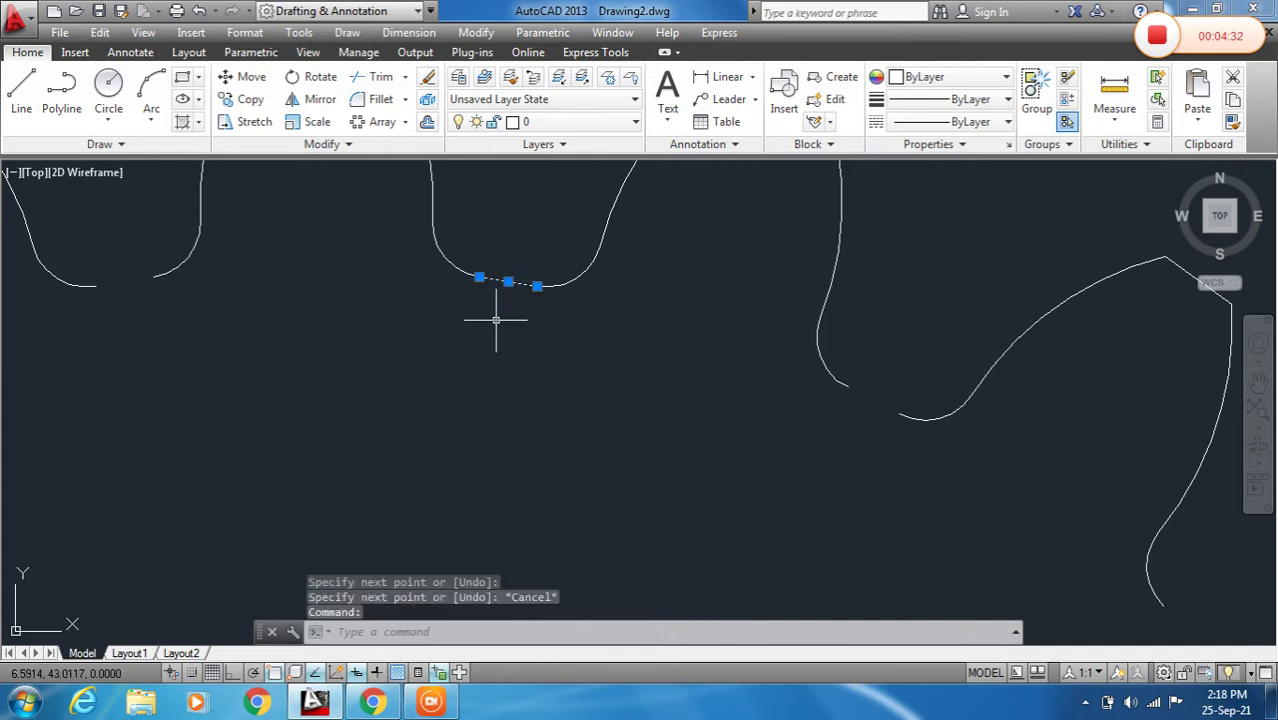
{"action": "scroll", "coordinate": [495, 320], "scroll_direction": "down", "scroll_amount": 3}
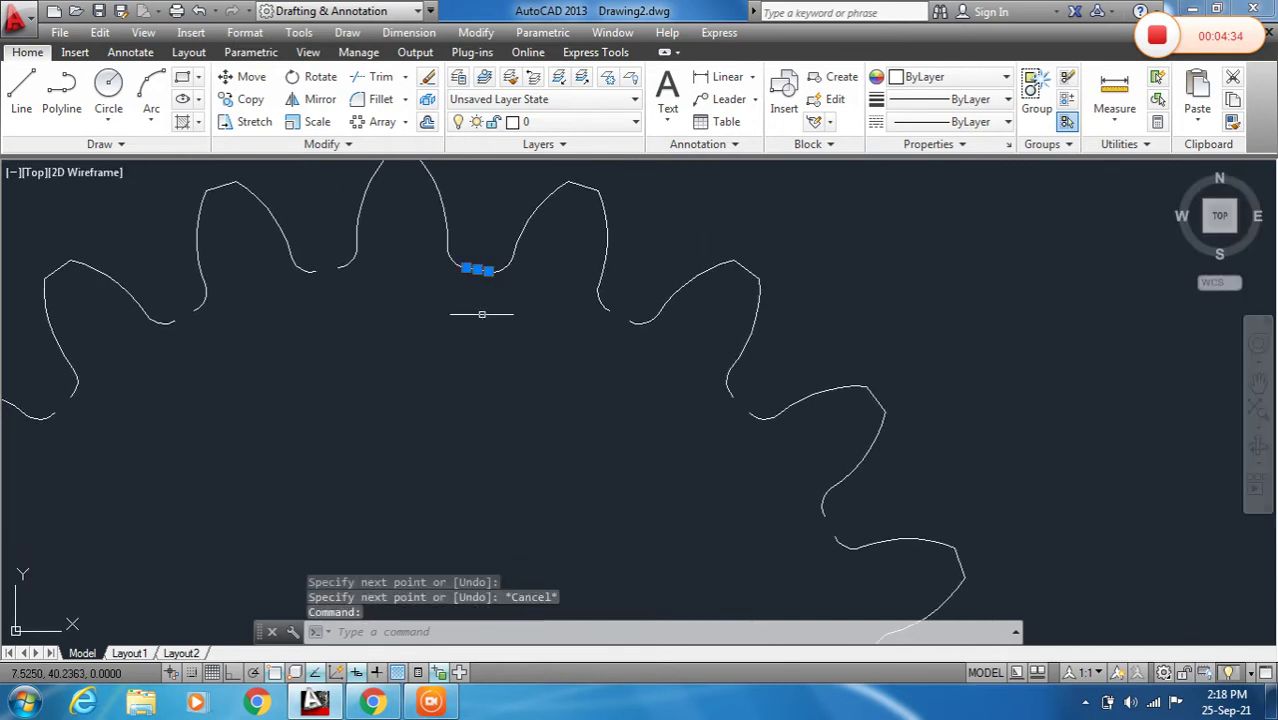
{"action": "scroll", "coordinate": [478, 270], "scroll_direction": "up", "scroll_amount": 3}
{"action": "scroll", "coordinate": [478, 268], "scroll_direction": "down", "scroll_amount": 3}
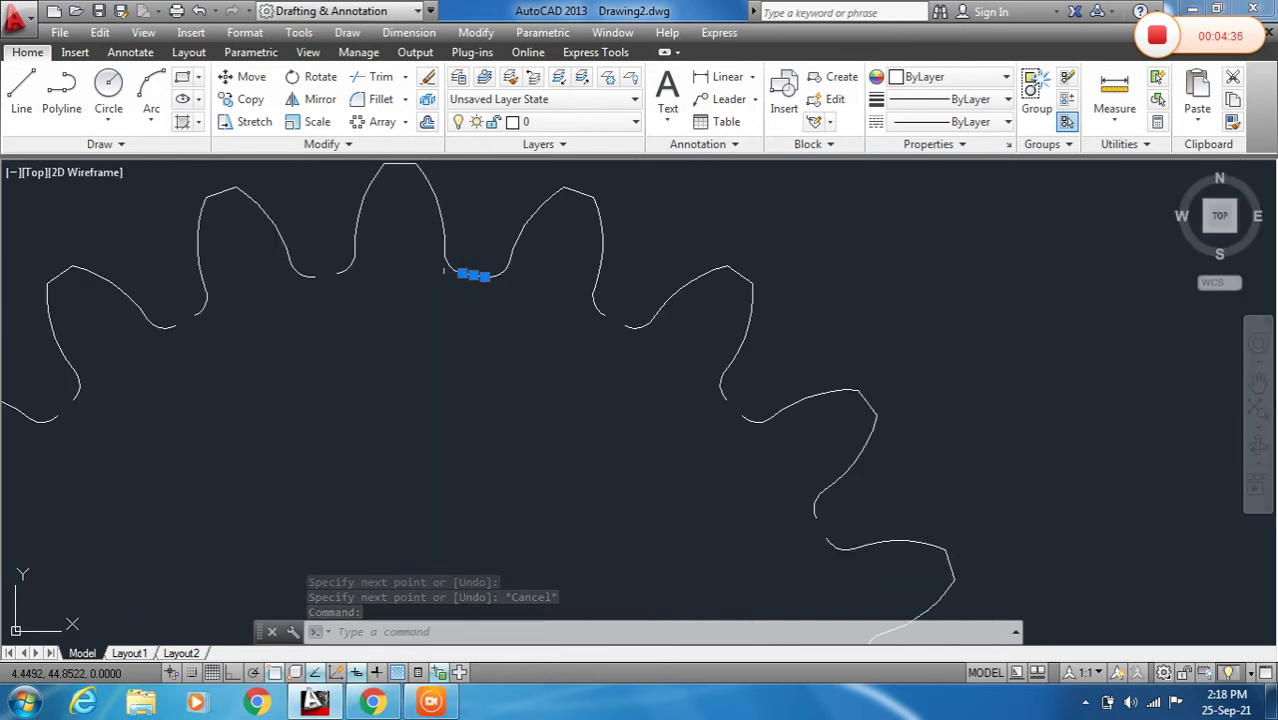
Polar-array the valley bridging line 20 times around the origin.
{"action": "left_click", "coordinate": [405, 121]}
{"action": "left_click", "coordinate": [430, 236]}
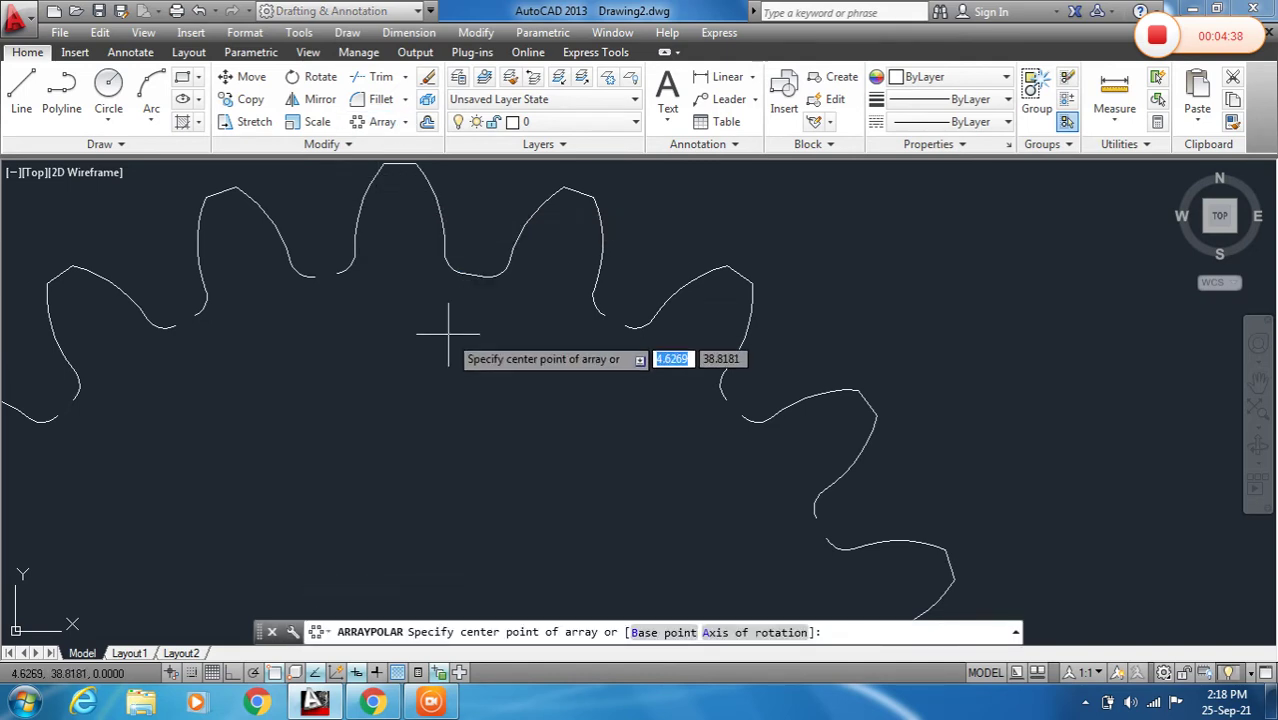
{"action": "scroll", "coordinate": [448, 320], "scroll_direction": "down", "scroll_amount": 3}
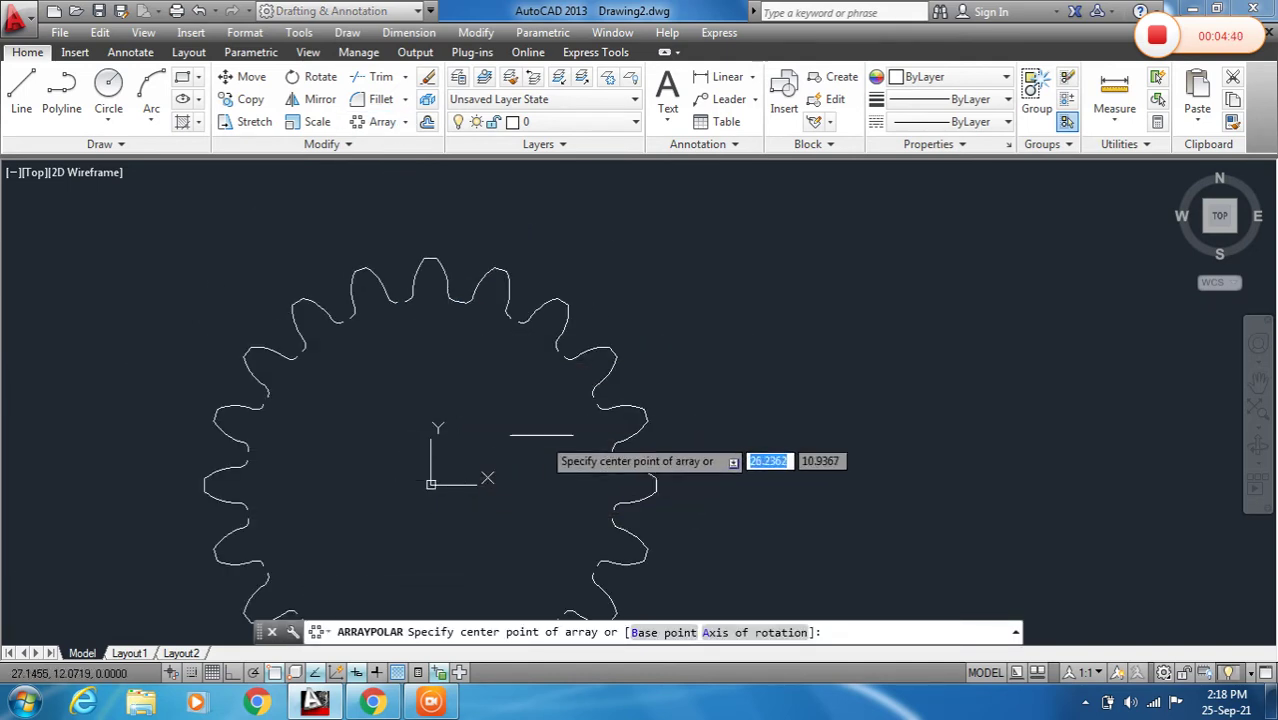
{"action": "left_click", "coordinate": [430, 485]}
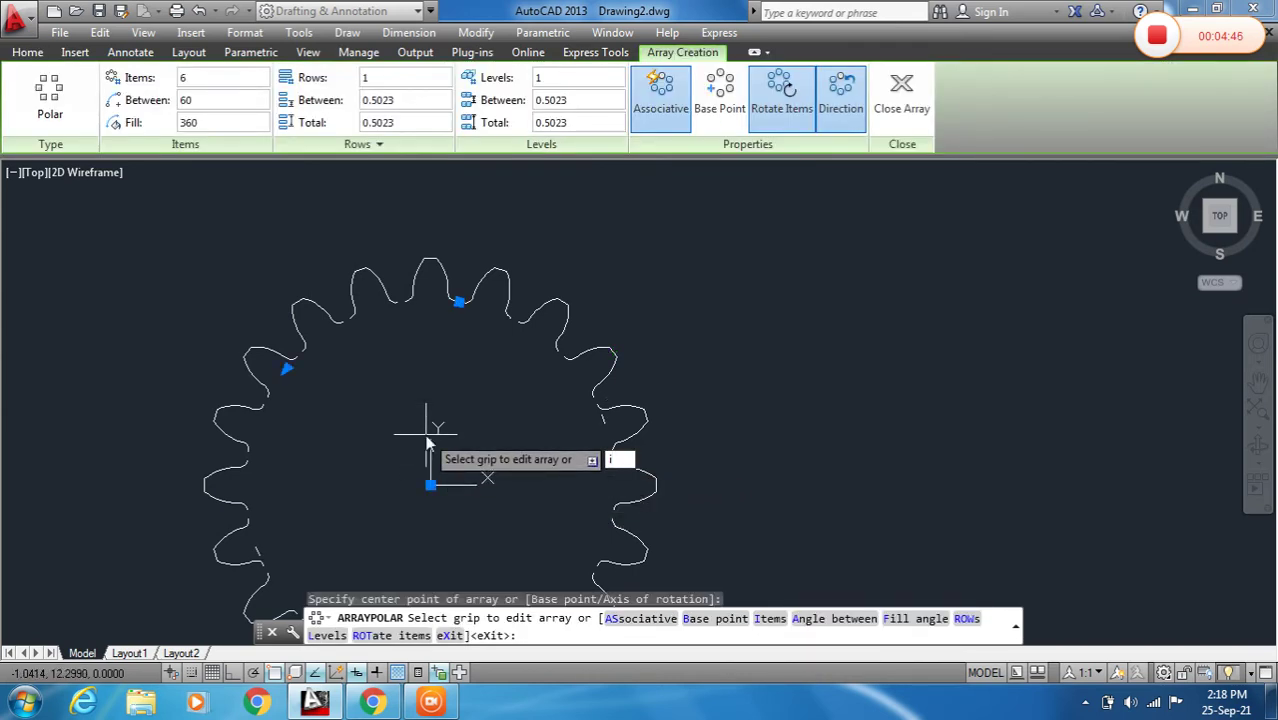
{"action": "key", "text": "Return"}
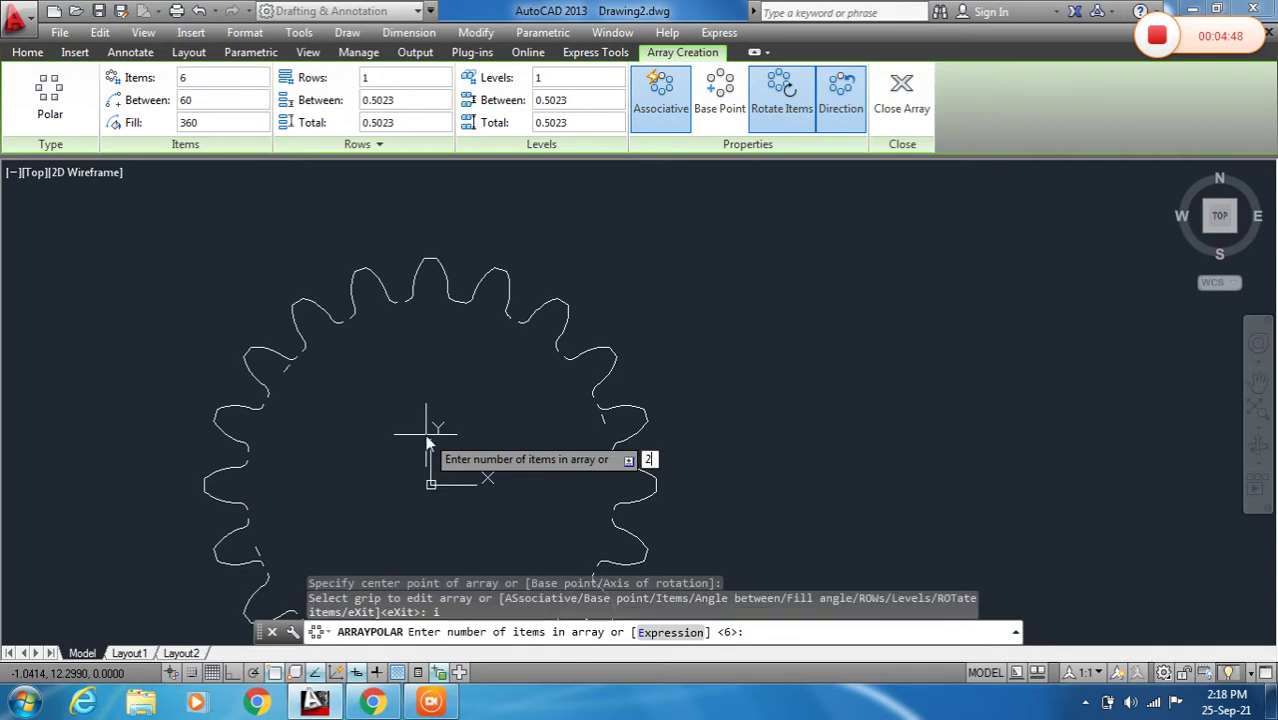
{"action": "type", "text": "20"}
{"action": "key", "text": "Return"}
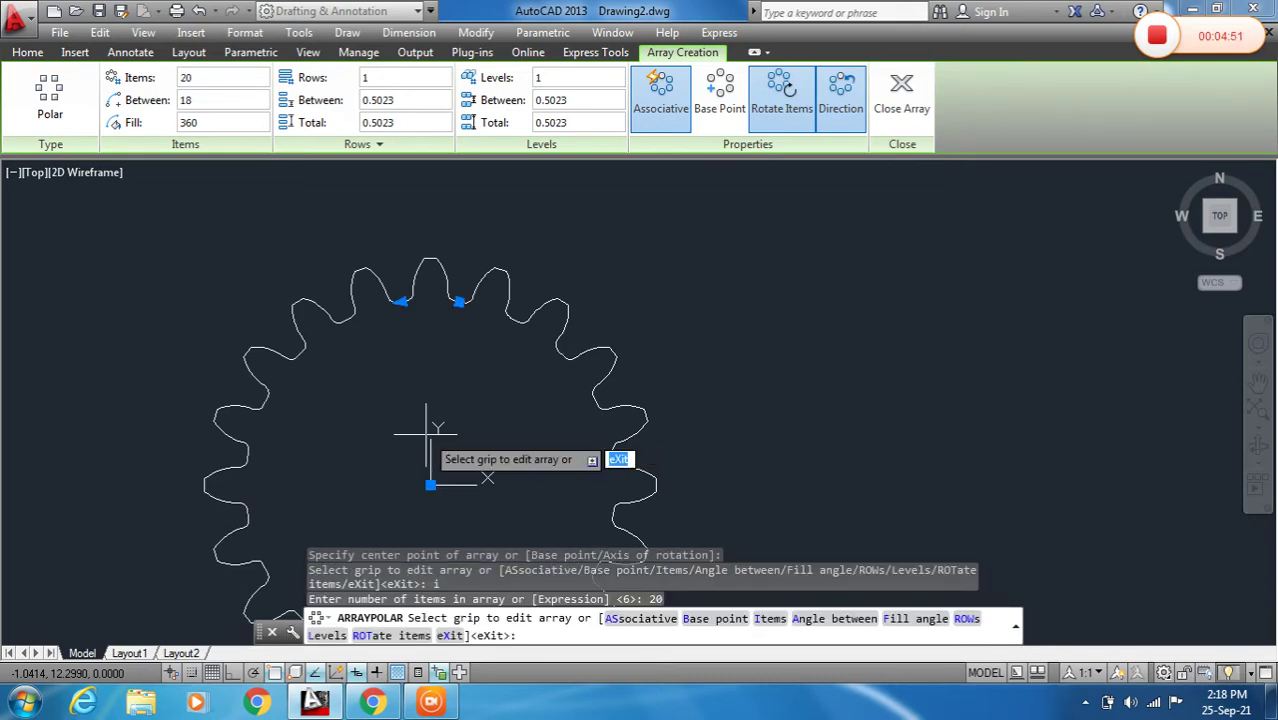
{"action": "key", "text": "Escape"}
Pan the gear drawing left and select the gear array.
{"action": "scroll", "coordinate": [440, 305], "scroll_direction": "down", "scroll_amount": 4}
{"action": "scroll", "coordinate": [438, 321], "scroll_direction": "up", "scroll_amount": 4}
{"action": "mouse_move", "coordinate": [445, 308]}
{"action": "middle_mouse_down"}
{"action": "mouse_move", "coordinate": [365, 277]}
{"action": "mouse_move", "coordinate": [362, 291]}
{"action": "middle_mouse_up"}
{"action": "scroll", "coordinate": [360, 282], "scroll_direction": "down", "scroll_amount": 2}
{"action": "left_click", "coordinate": [382, 226]}
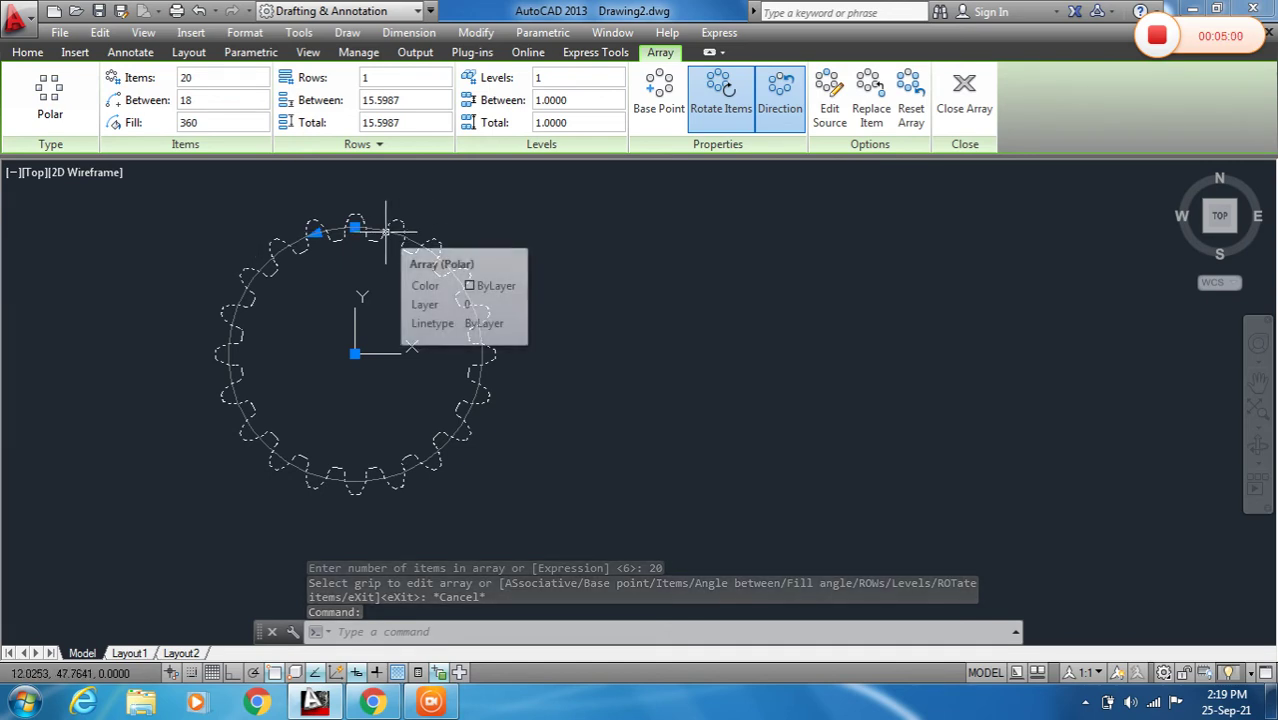
Window-select the polar array and explode it with X.
{"action": "key", "text": "Escape"}
{"action": "key", "text": "Escape"}
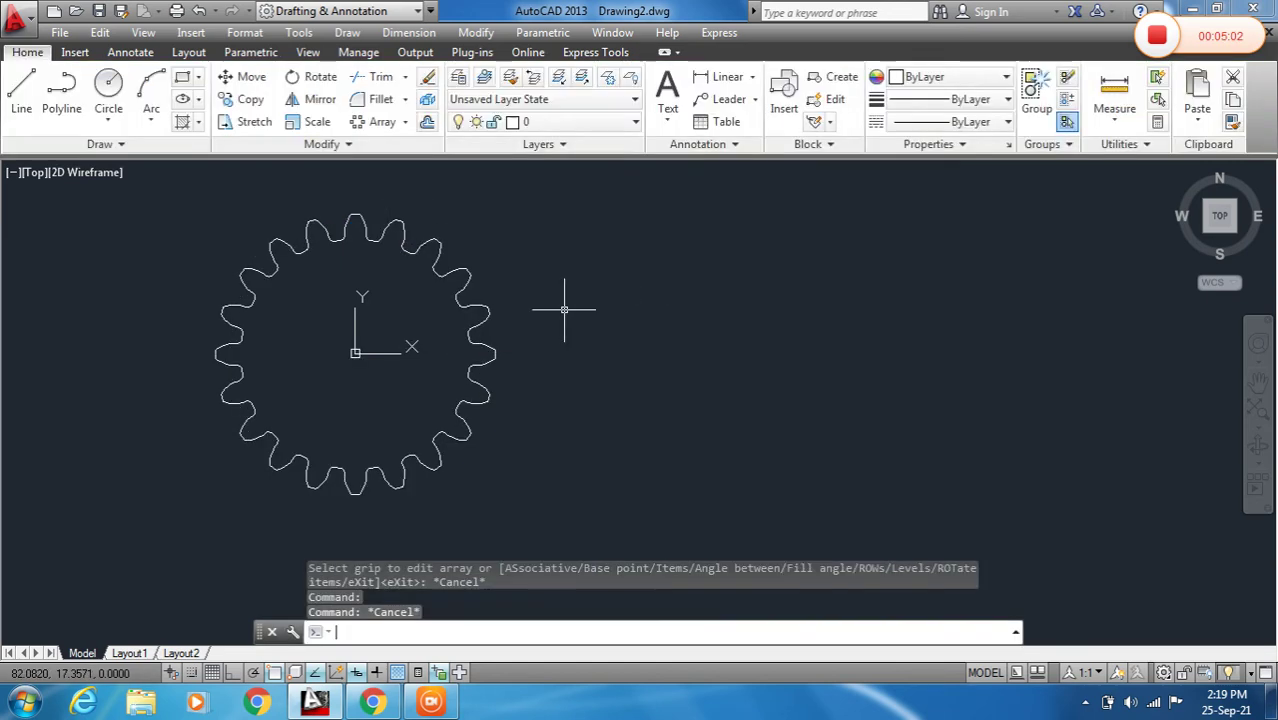
{"action": "left_click", "coordinate": [148, 188]}
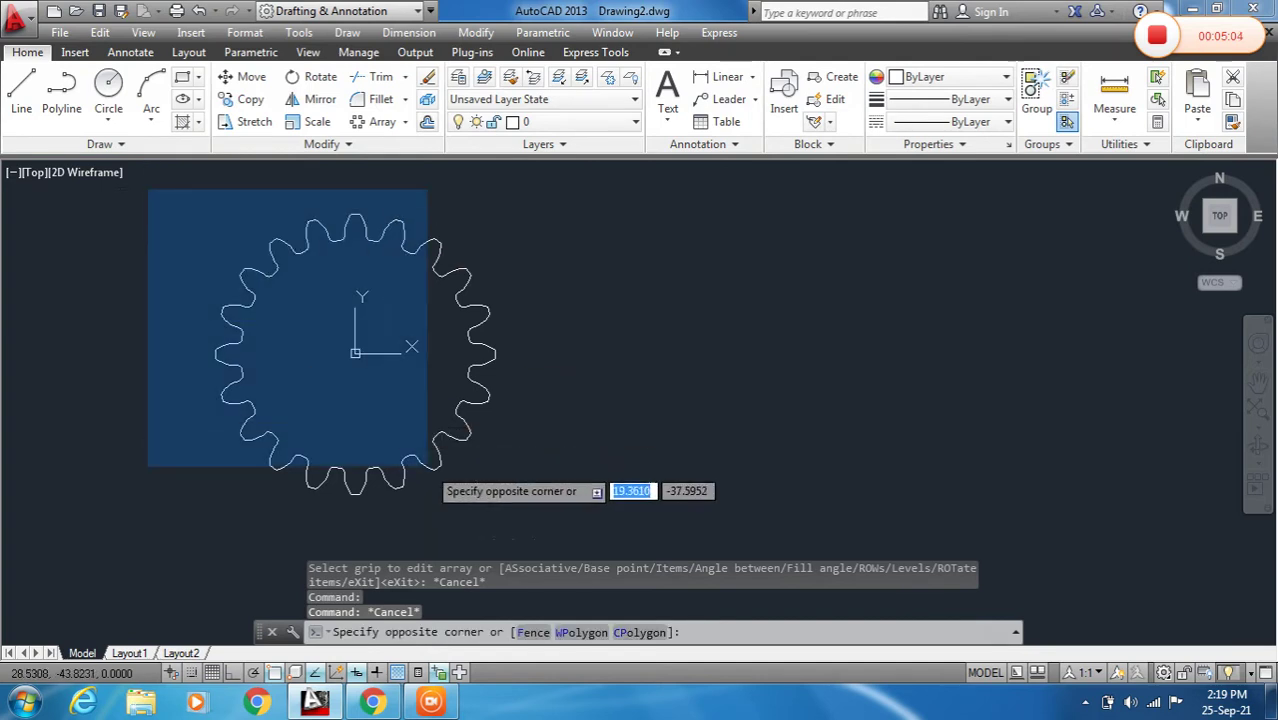
{"action": "left_click", "coordinate": [548, 511]}
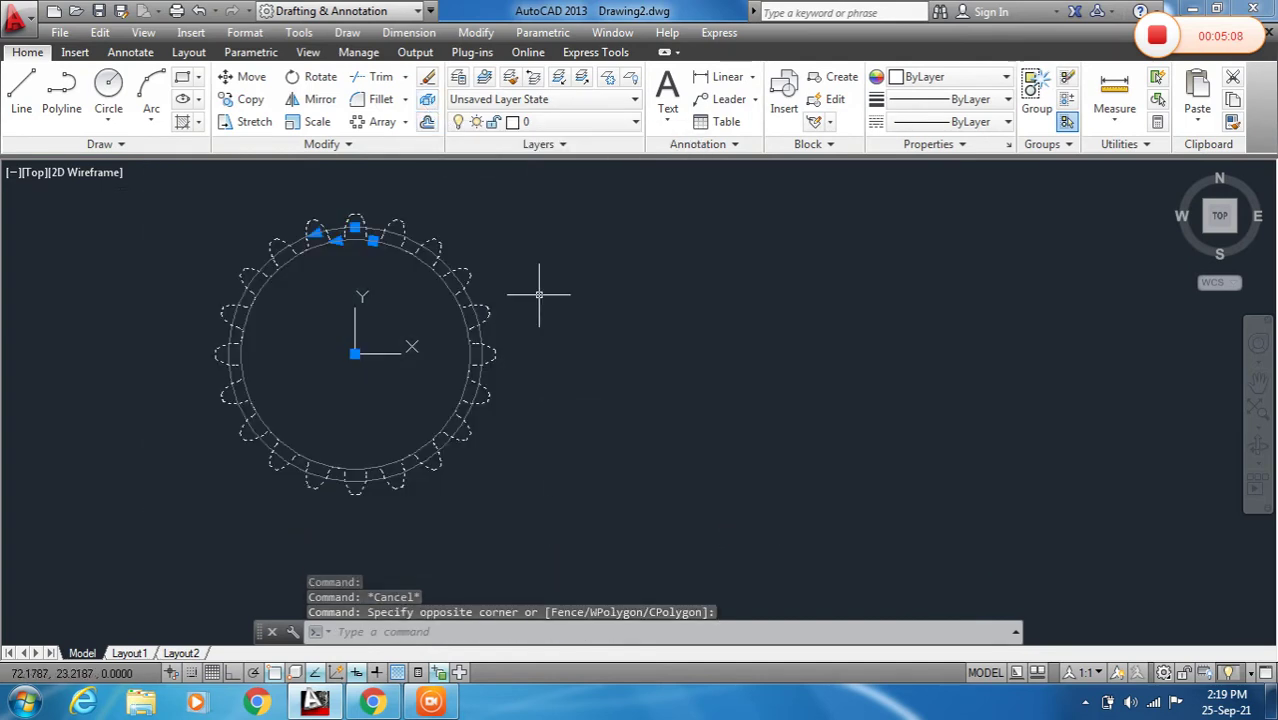
{"action": "type", "text": "x"}
{"action": "key", "text": "Return"}
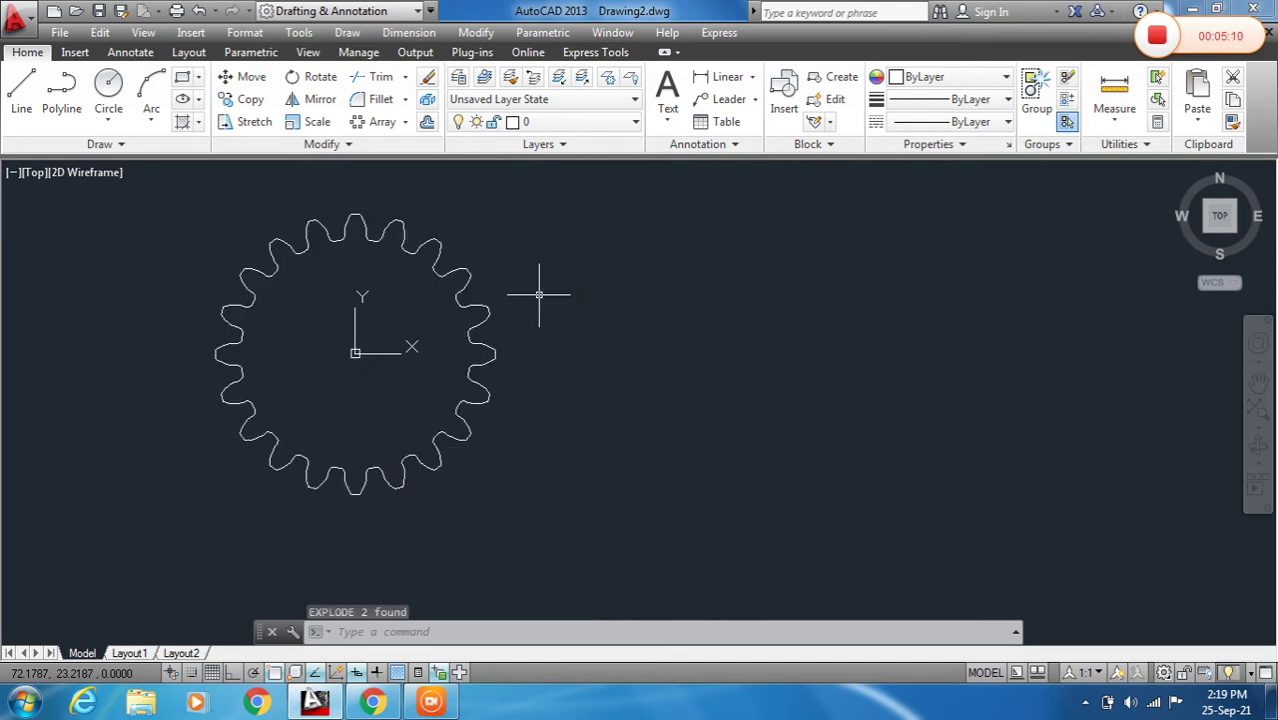
Select two pieces of the gear edge to confirm they are separate curves, then clear the selection.
{"action": "left_click", "coordinate": [486, 311]}
{"action": "left_click", "coordinate": [465, 298]}
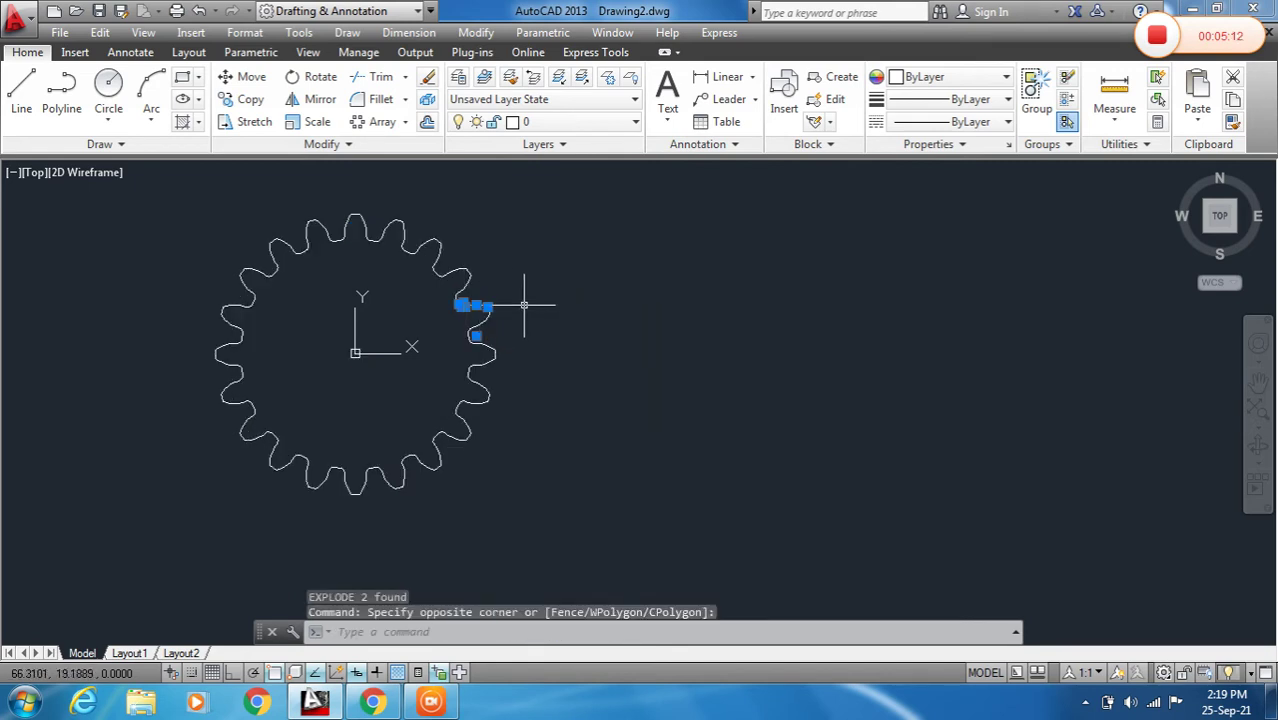
{"action": "scroll", "coordinate": [524, 305], "scroll_direction": "up", "scroll_amount": 6}
{"action": "scroll", "coordinate": [516, 355], "scroll_direction": "down", "scroll_amount": 5}
{"action": "key", "text": "Escape"}
{"action": "scroll", "coordinate": [500, 345], "scroll_direction": "down", "scroll_amount": 2}
{"action": "scroll", "coordinate": [485, 347], "scroll_direction": "up", "scroll_amount": 4}
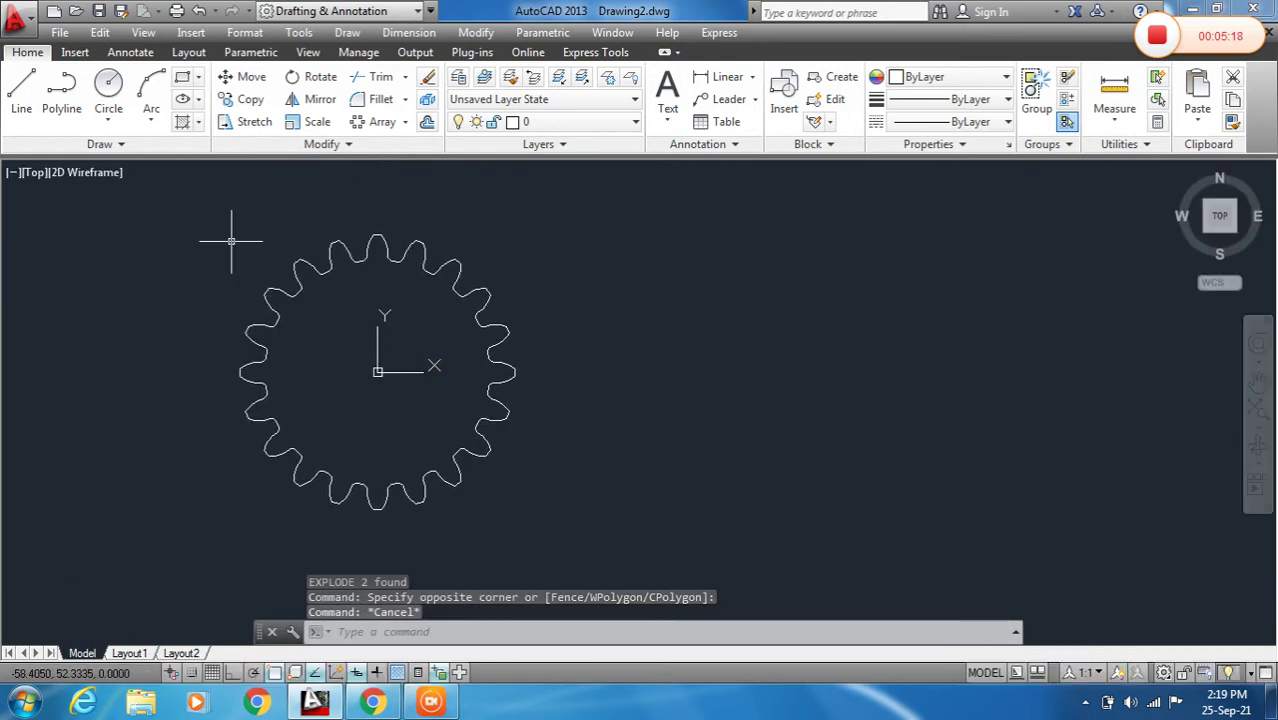
Create one region from the whole window-selected gear outline and check it by selecting it.
{"action": "type", "text": "g"}
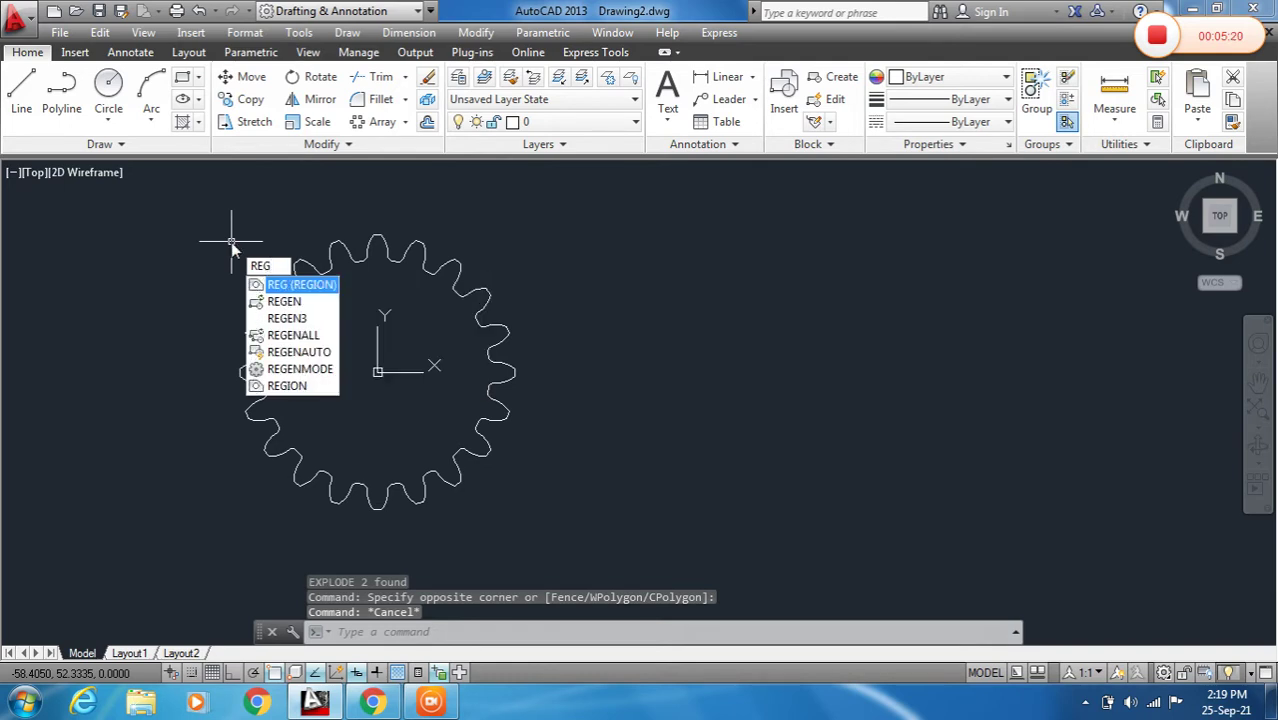
{"action": "key", "text": "Return"}
{"action": "left_click", "coordinate": [204, 201]}
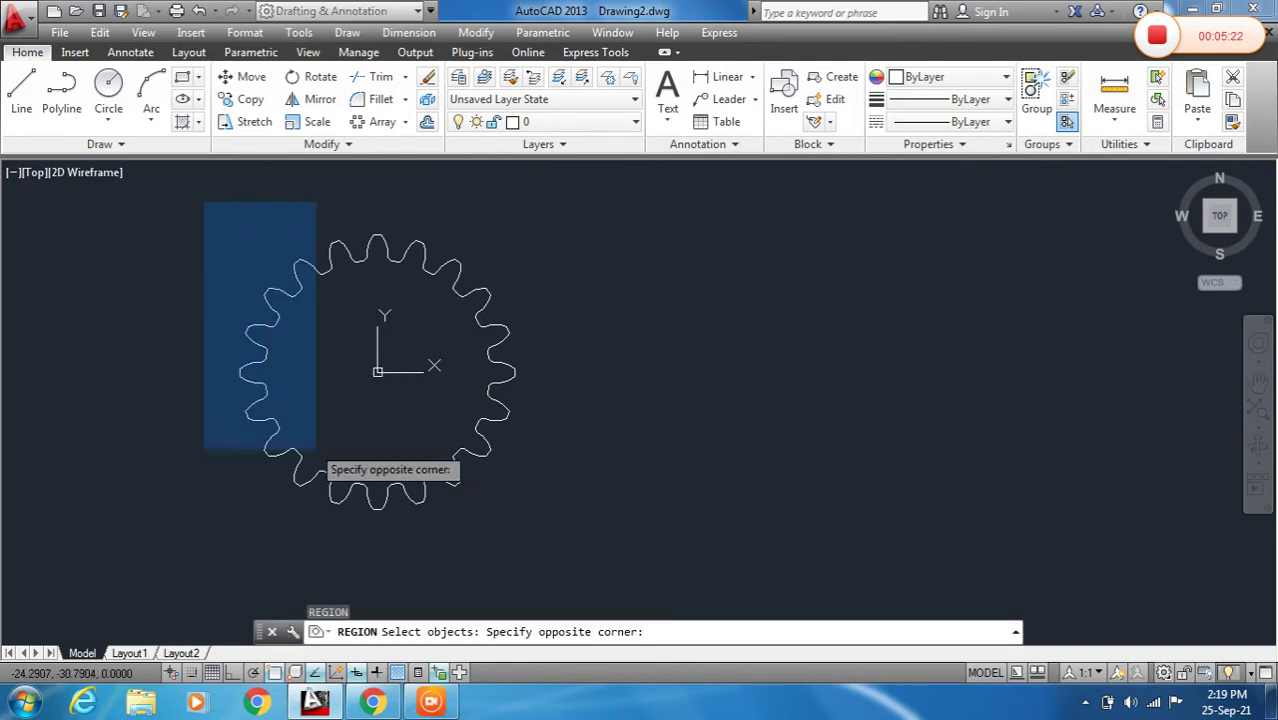
{"action": "left_click", "coordinate": [585, 542]}
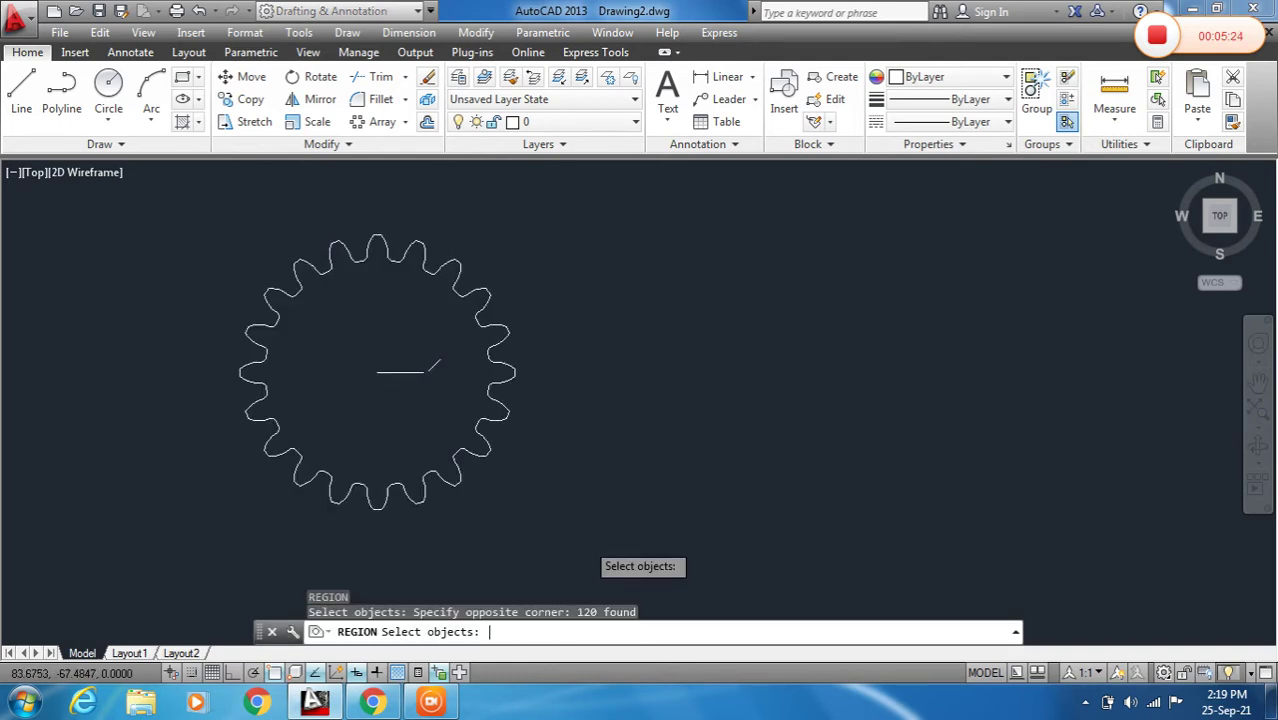
{"action": "key", "text": "Return"}
{"action": "left_click", "coordinate": [480, 296]}
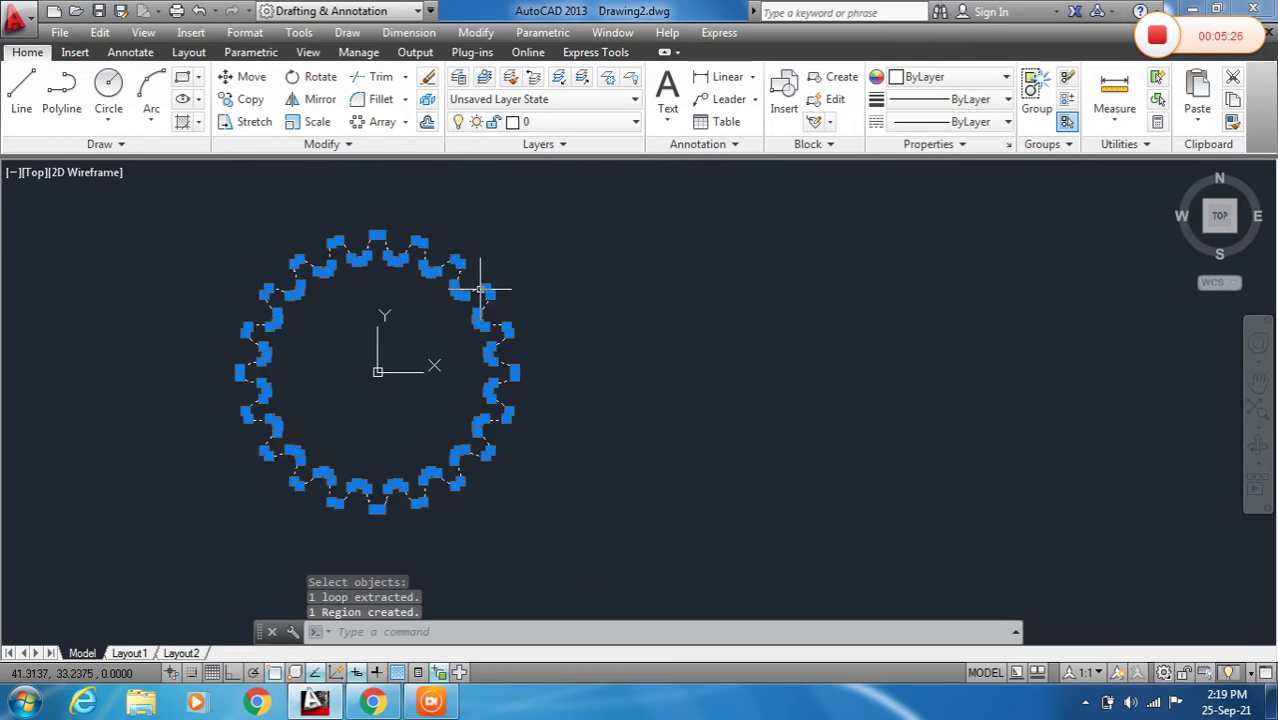
{"action": "key", "text": "Escape"}
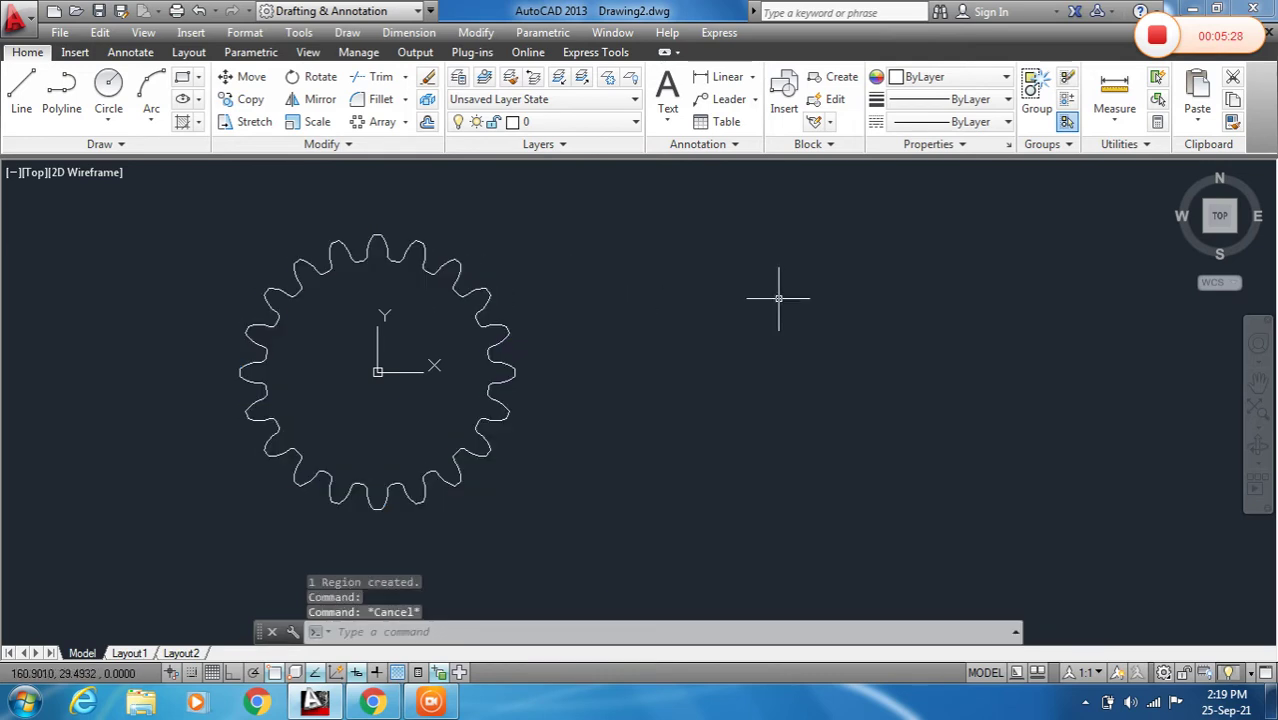
{"action": "key", "text": "Escape"}
Orbit to a tilted view, start and cancel EXTRUDE on the gear region, then orbit again.
{"action": "middle_click_drag", "start_coordinate": [1184, 177], "coordinate": [457, 394], "text": "shift"}
{"action": "scroll", "coordinate": [526, 393], "scroll_direction": "up", "scroll_amount": 2}
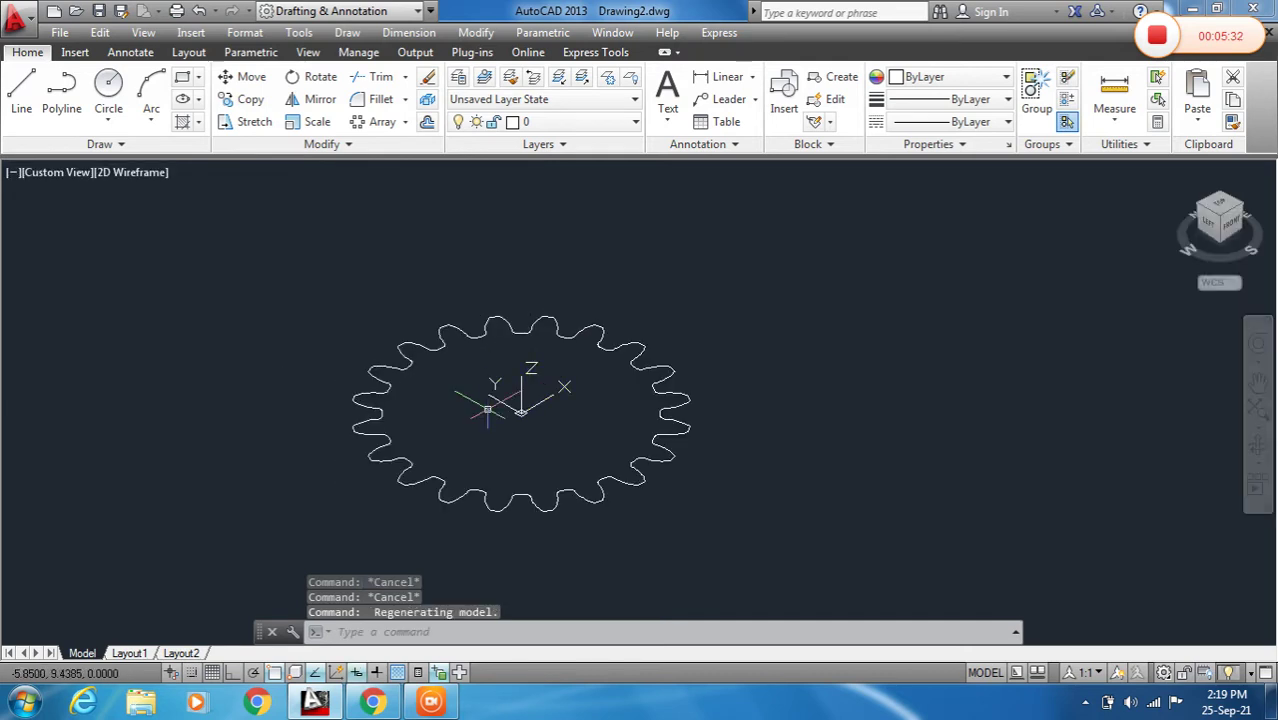
{"action": "type", "text": "x"}
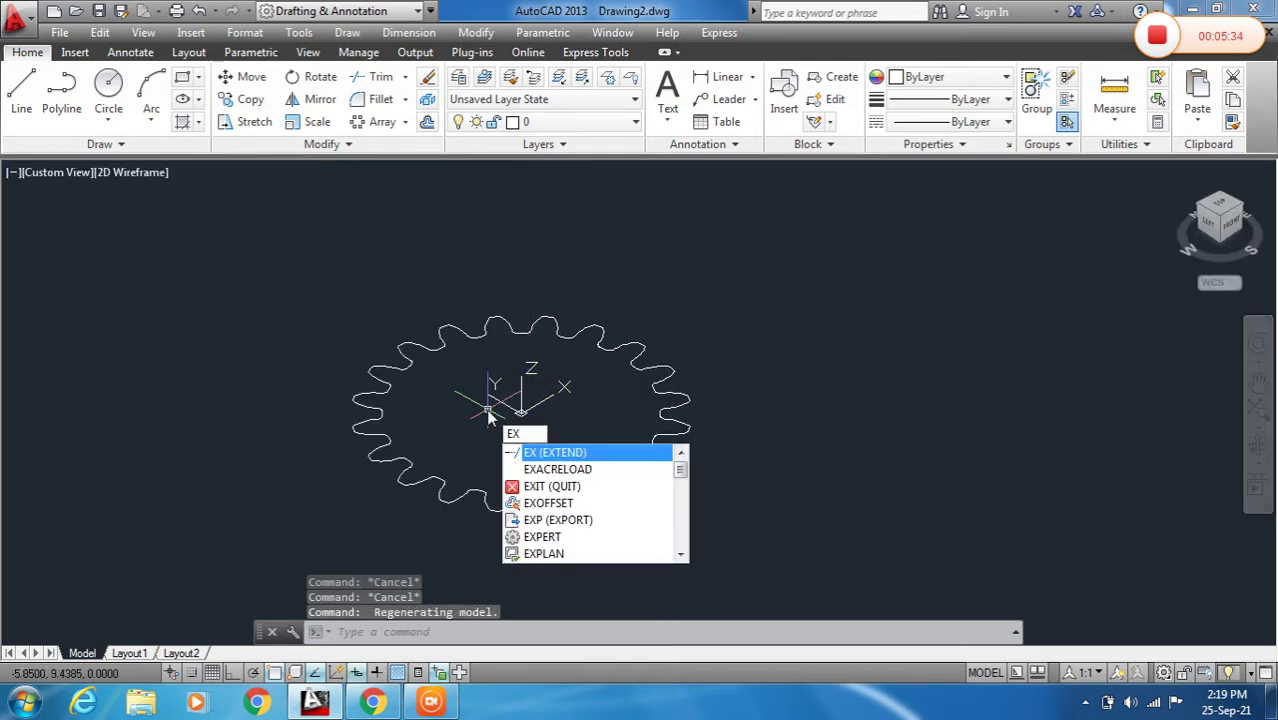
{"action": "type", "text": "t"}
{"action": "key", "text": "Return"}
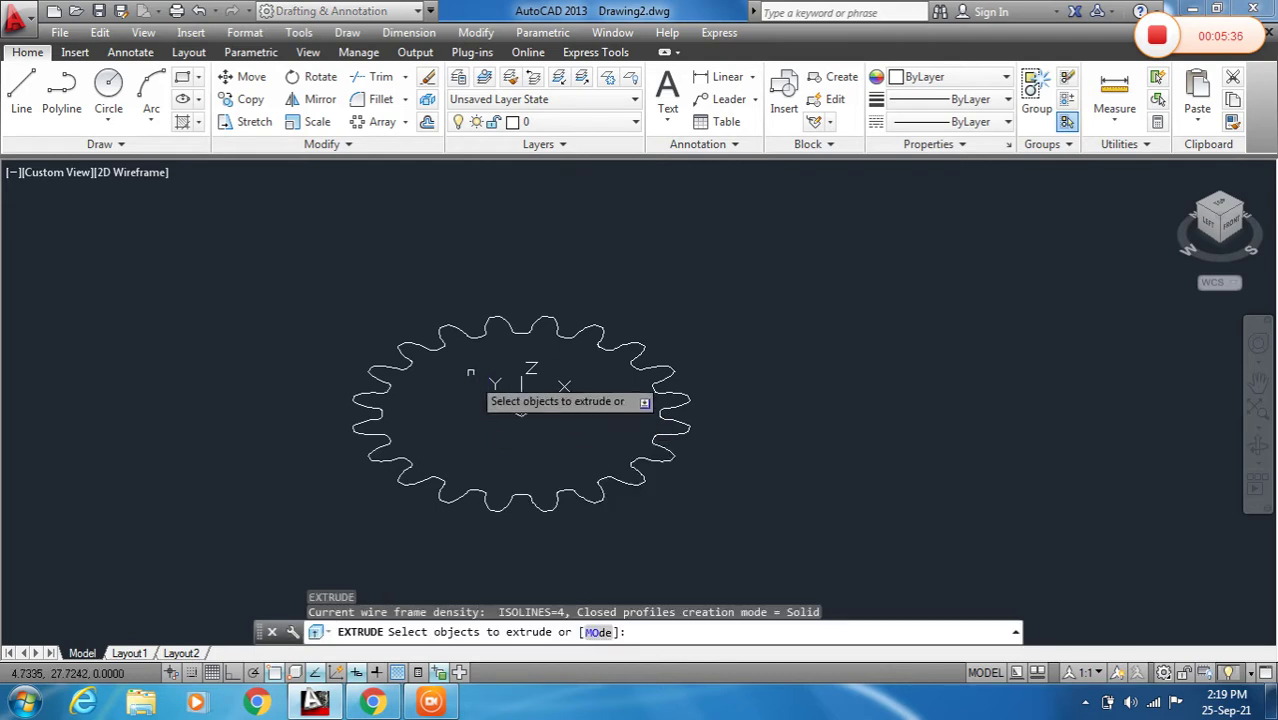
{"action": "left_click", "coordinate": [441, 329]}
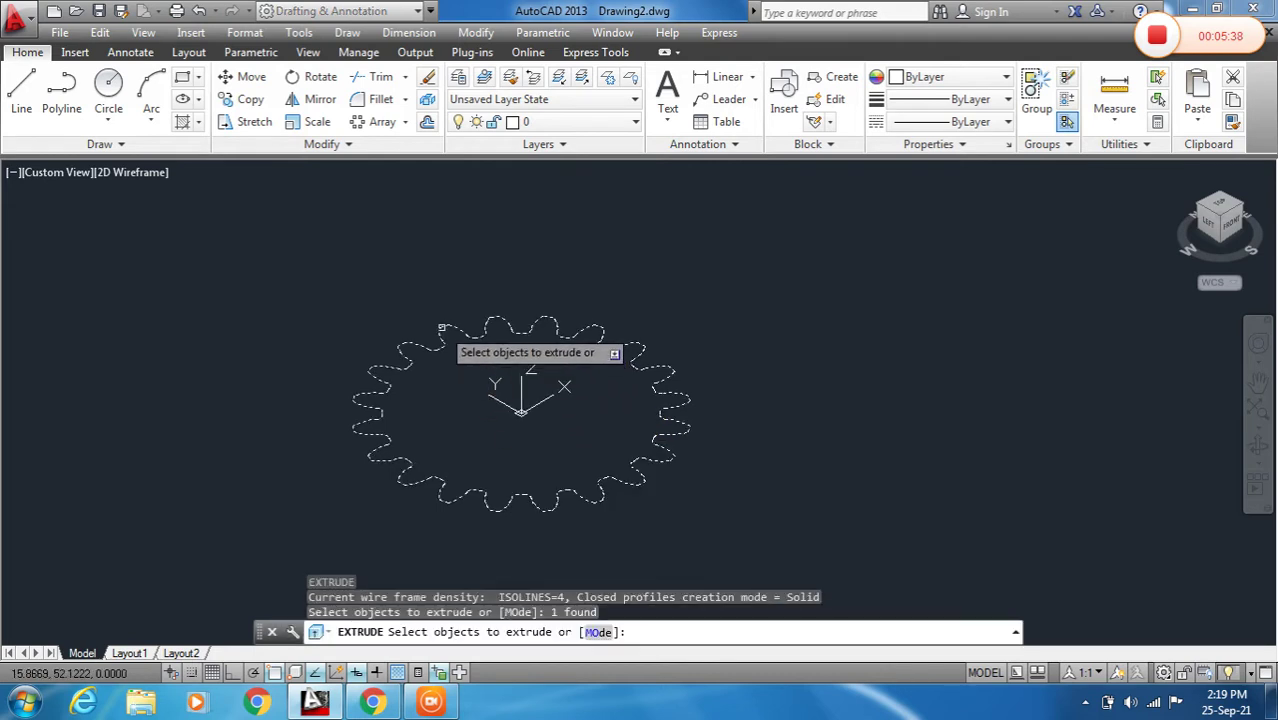
{"action": "key", "text": "Return"}
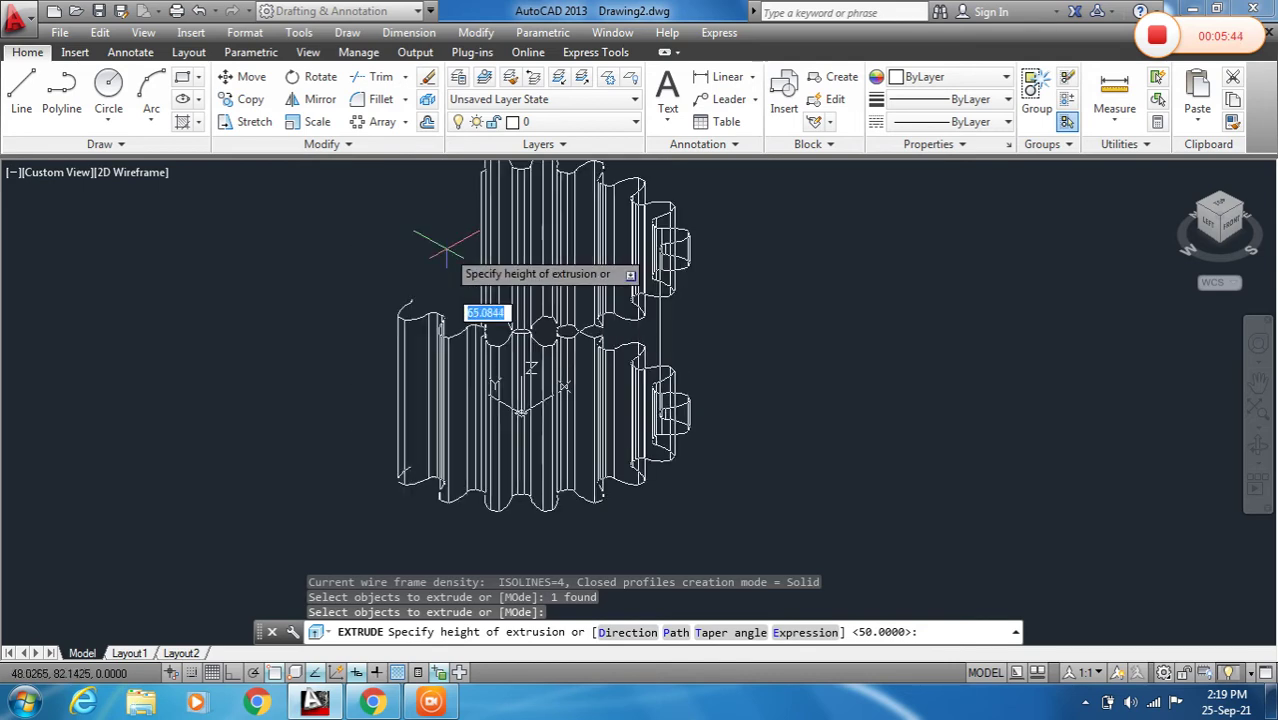
{"action": "key", "text": "Escape"}
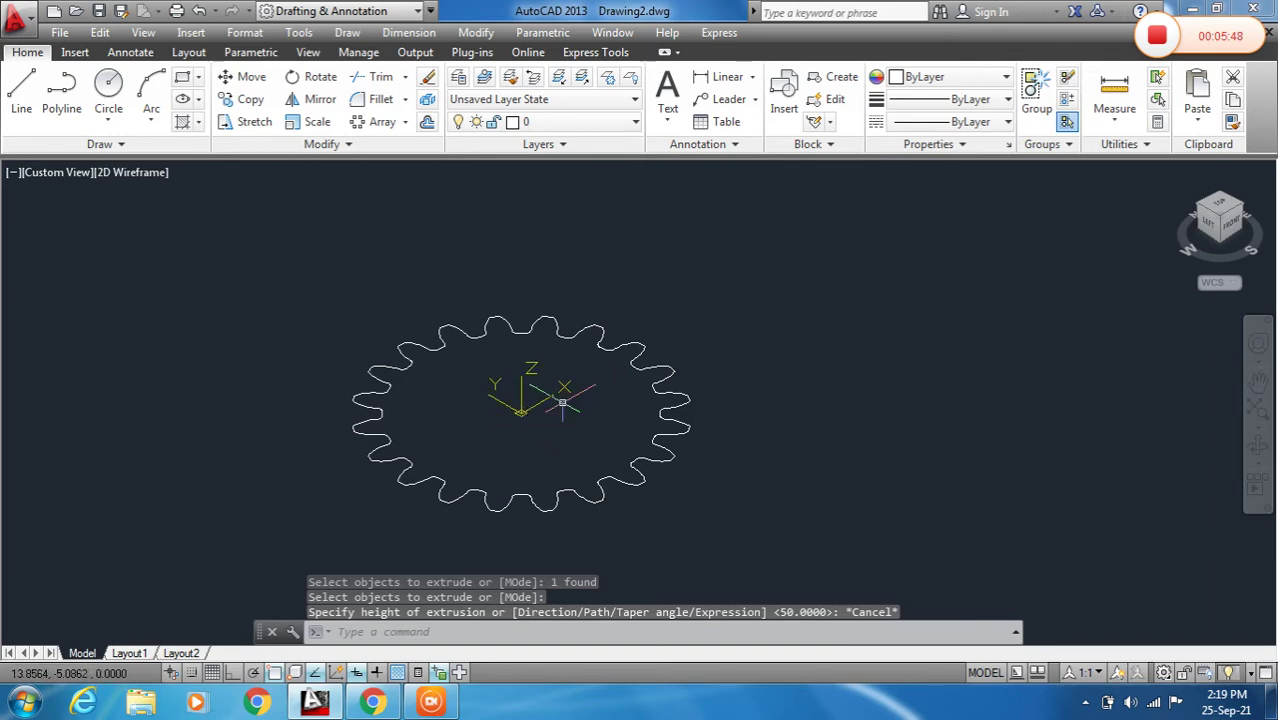
{"action": "left_click_drag", "start_coordinate": [1222, 212], "coordinate": [1180, 233]}
{"action": "left_click", "coordinate": [1218, 206]}
{"action": "scroll", "coordinate": [640, 400], "scroll_direction": "down", "scroll_amount": 2}
{"action": "middle_click_drag", "start_coordinate": [590, 370], "coordinate": [385, 348]}
{"action": "scroll", "coordinate": [383, 349], "scroll_direction": "up", "scroll_amount": 2}
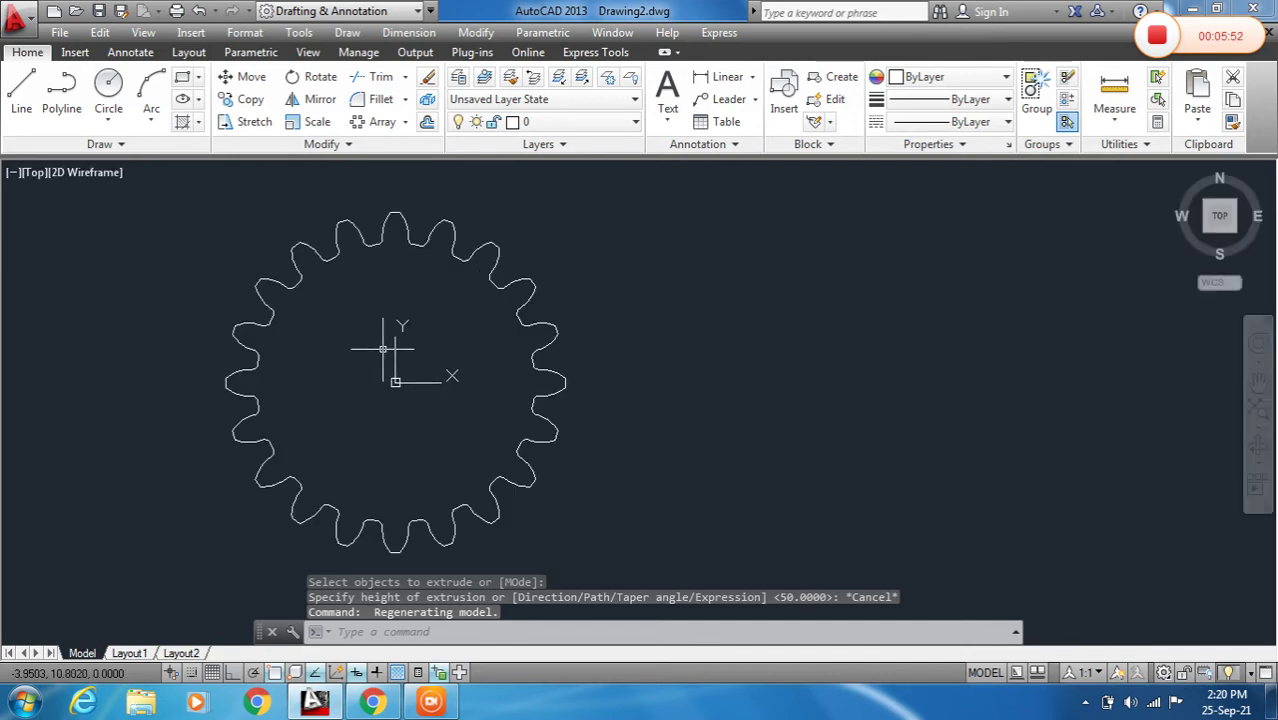
{"action": "left_click", "coordinate": [108, 85]}
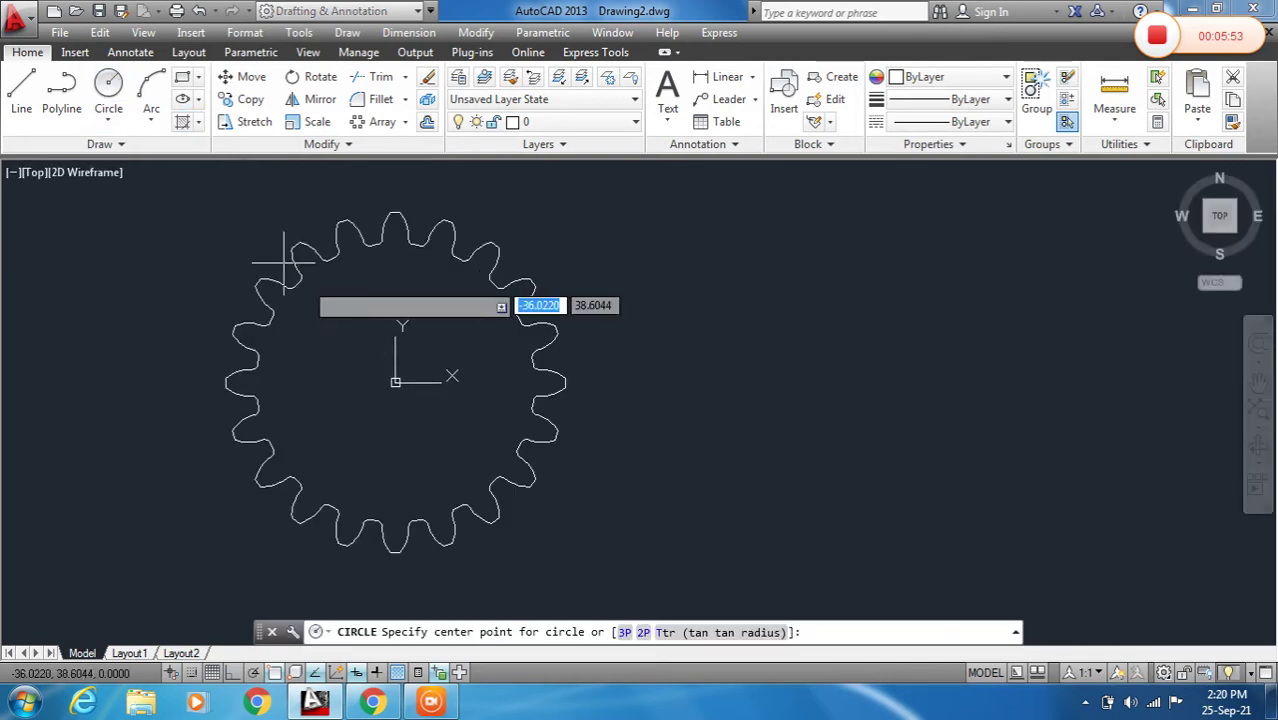
{"action": "left_click", "coordinate": [395, 381]}
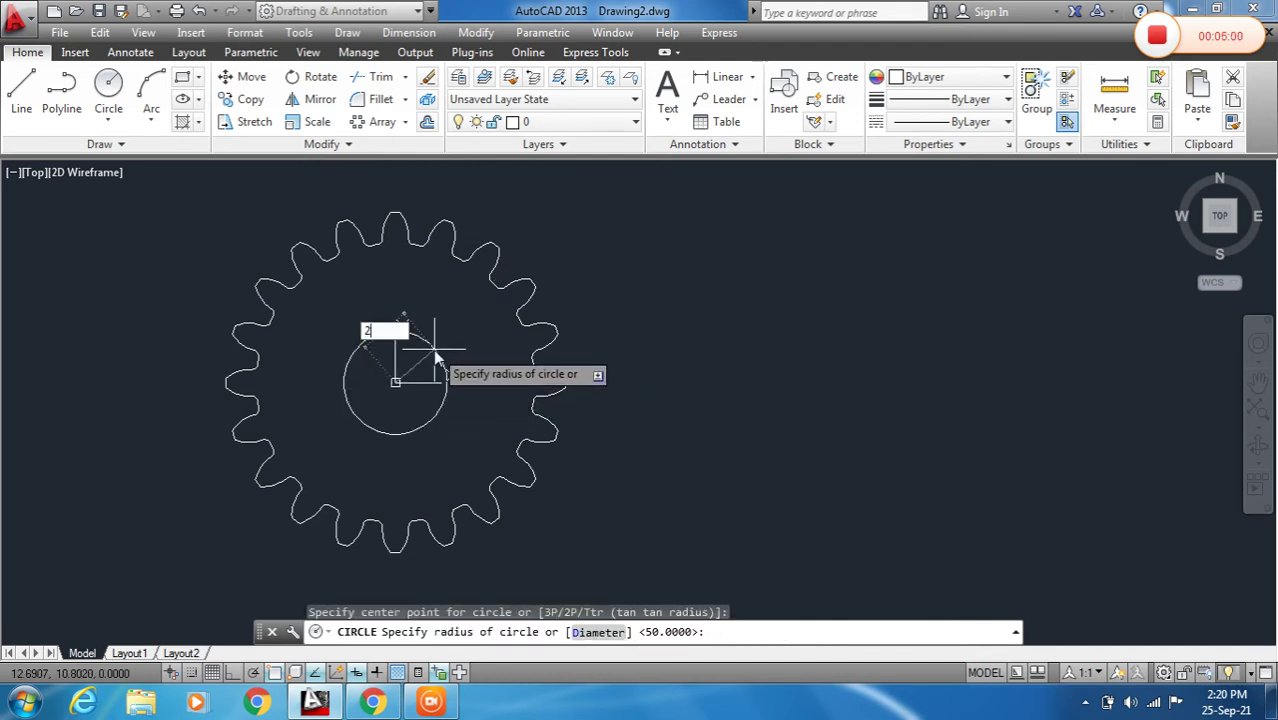
{"action": "type", "text": "20"}
{"action": "key", "text": "Return"}
{"action": "scroll", "coordinate": [396, 330], "scroll_direction": "up", "scroll_amount": 4}
{"action": "scroll", "coordinate": [396, 330], "scroll_direction": "down", "scroll_amount": 5}
{"action": "scroll", "coordinate": [358, 315], "scroll_direction": "up", "scroll_amount": 4}
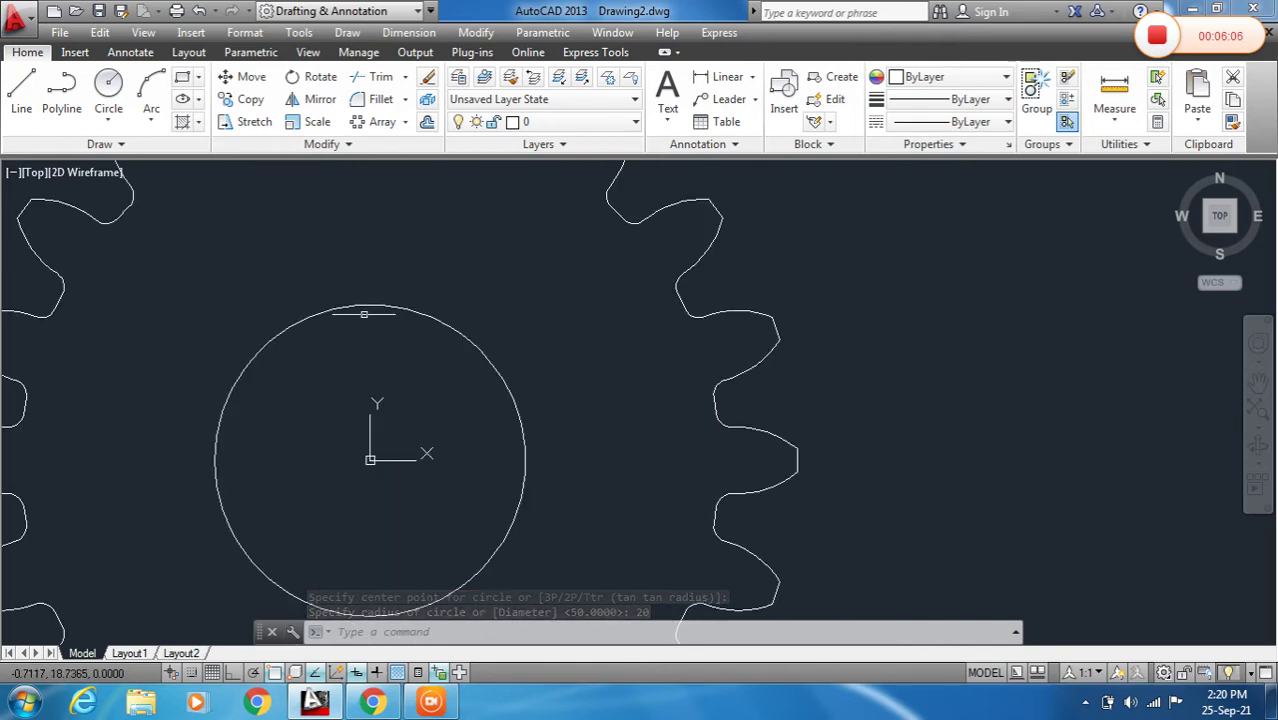
{"action": "scroll", "coordinate": [364, 314], "scroll_direction": "down", "scroll_amount": 4}
{"action": "scroll", "coordinate": [370, 300], "scroll_direction": "up", "scroll_amount": 4}
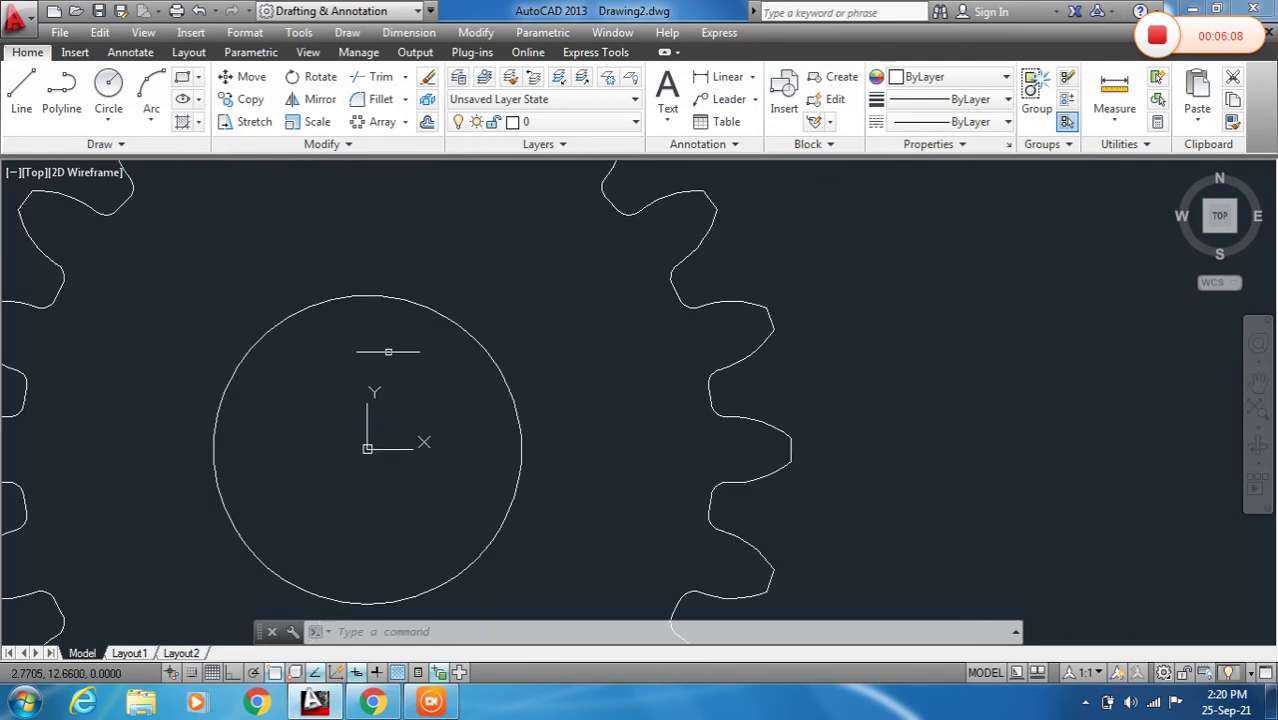
With Ortho on, draw a 23-unit line straight up from the radius-20 bore circle's centre.
{"action": "left_click", "coordinate": [21, 88]}
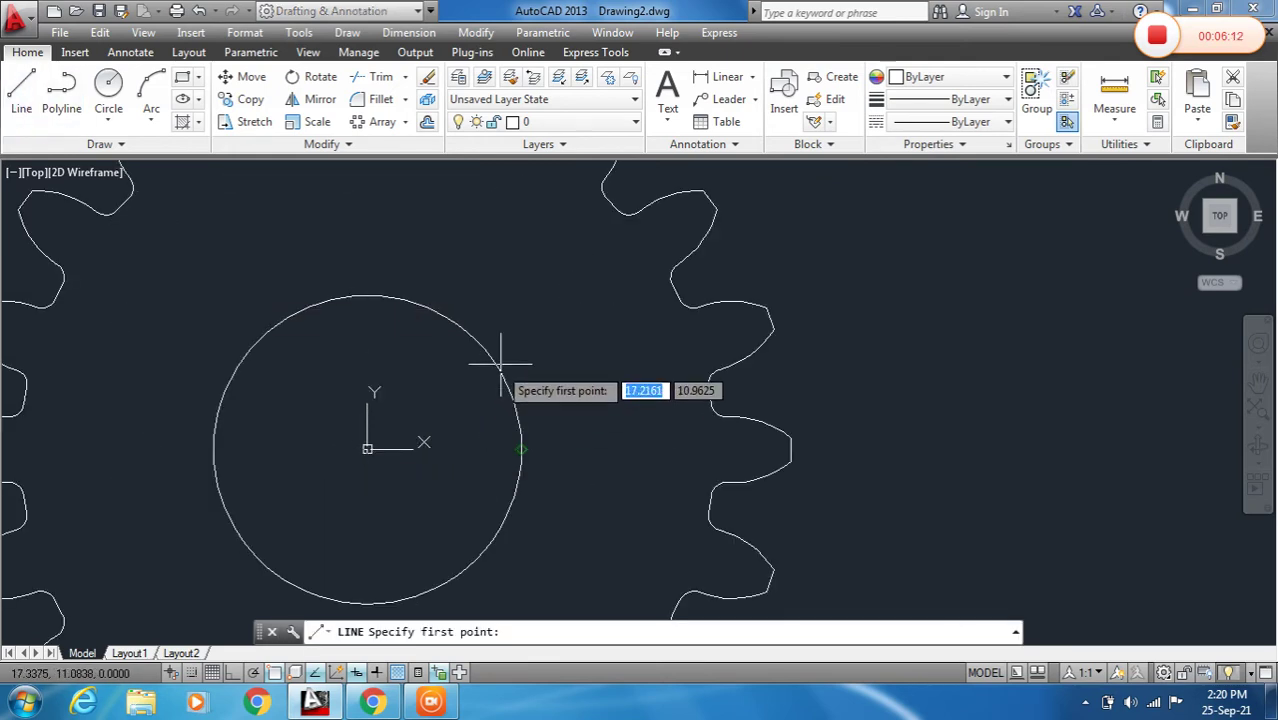
{"action": "left_click", "coordinate": [367, 449]}
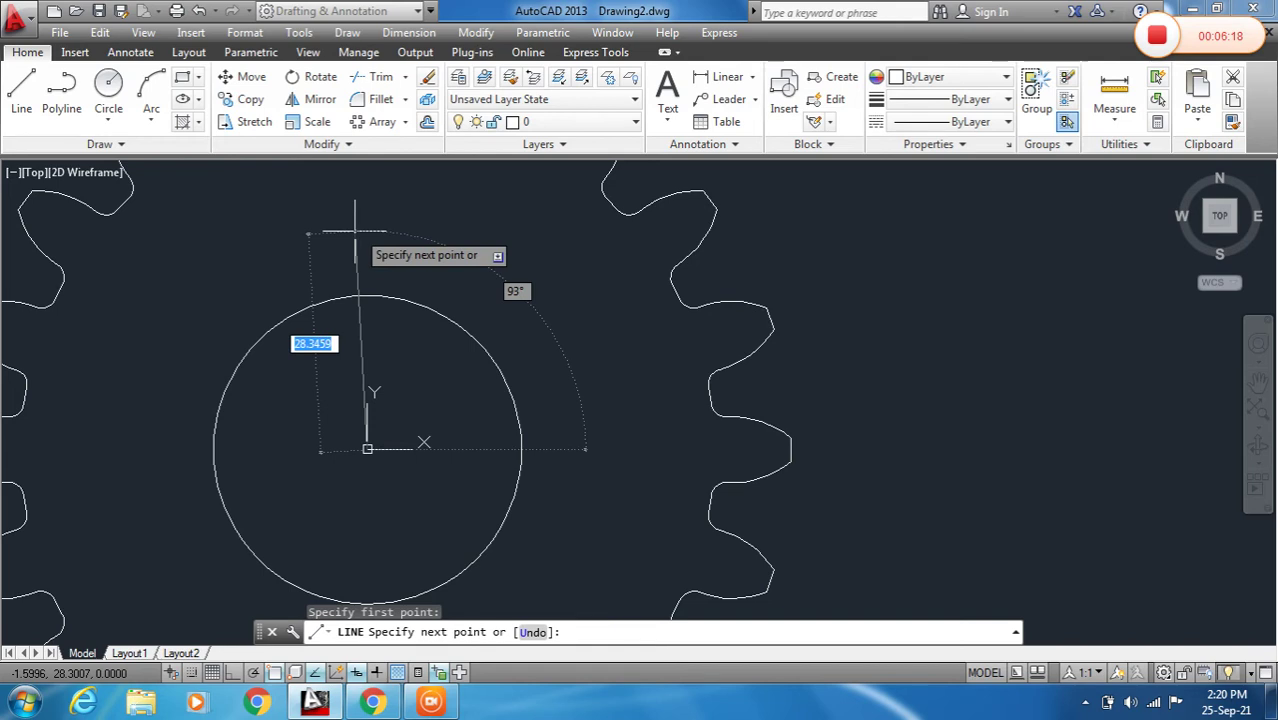
{"action": "key", "text": "F8"}
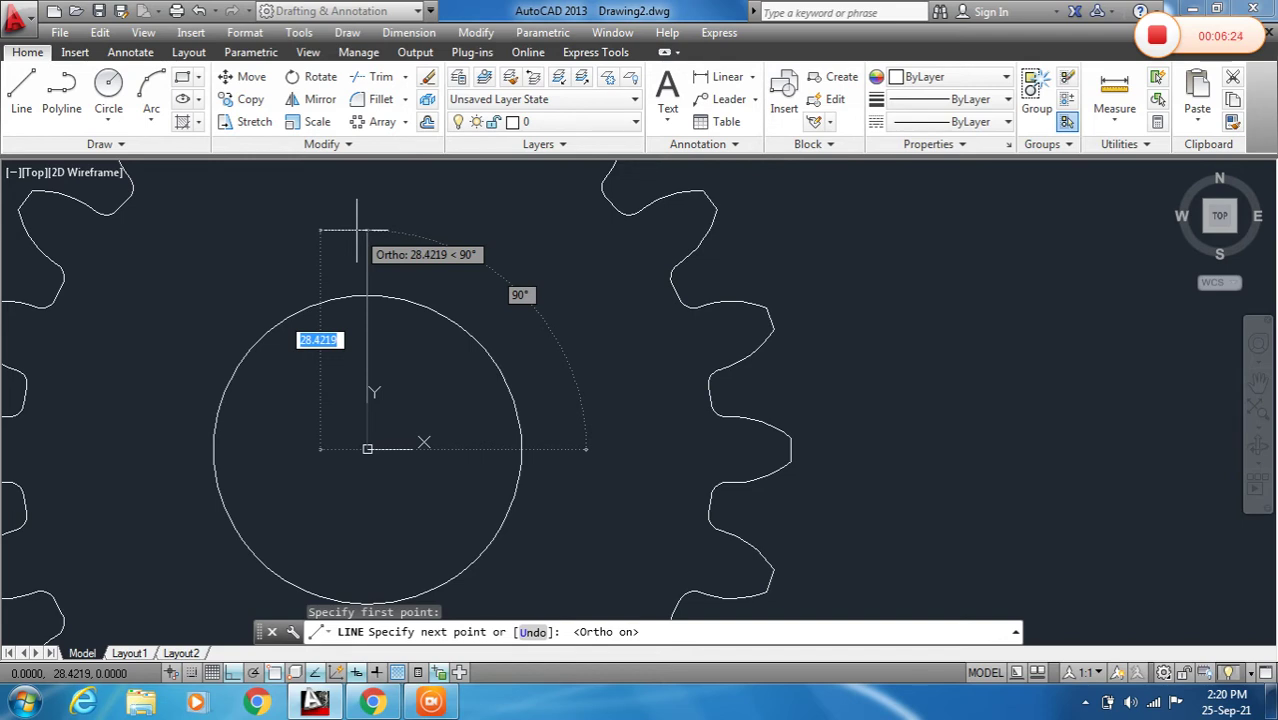
{"action": "type", "text": "2"}
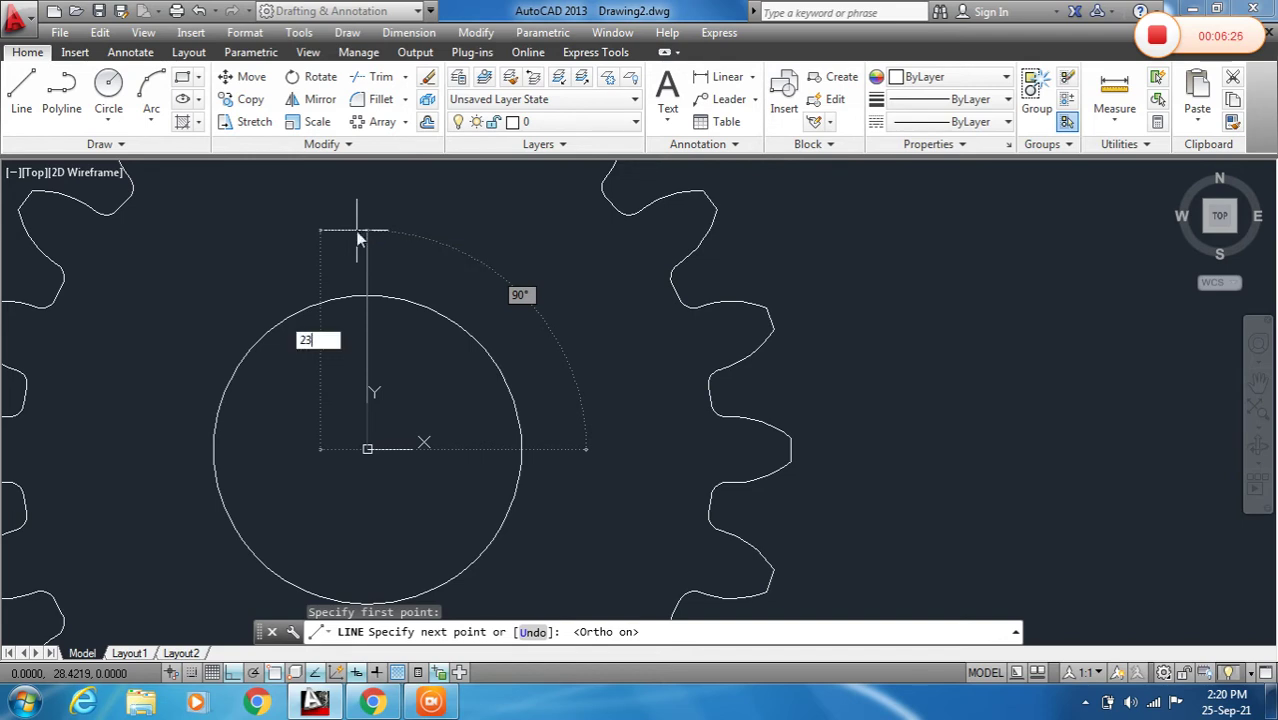
{"action": "type", "text": "3"}
{"action": "key", "text": "Return"}
{"action": "key", "text": "Return"}
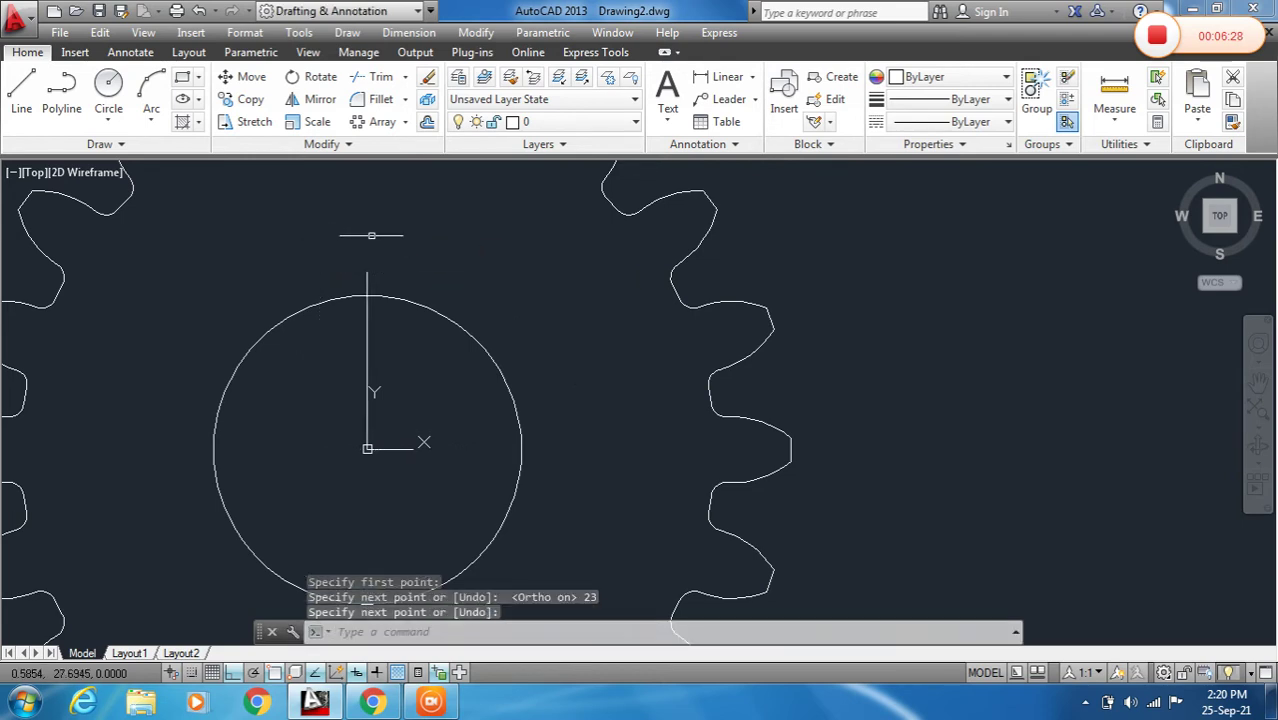
{"action": "scroll", "coordinate": [370, 296], "scroll_direction": "up", "scroll_amount": 4}
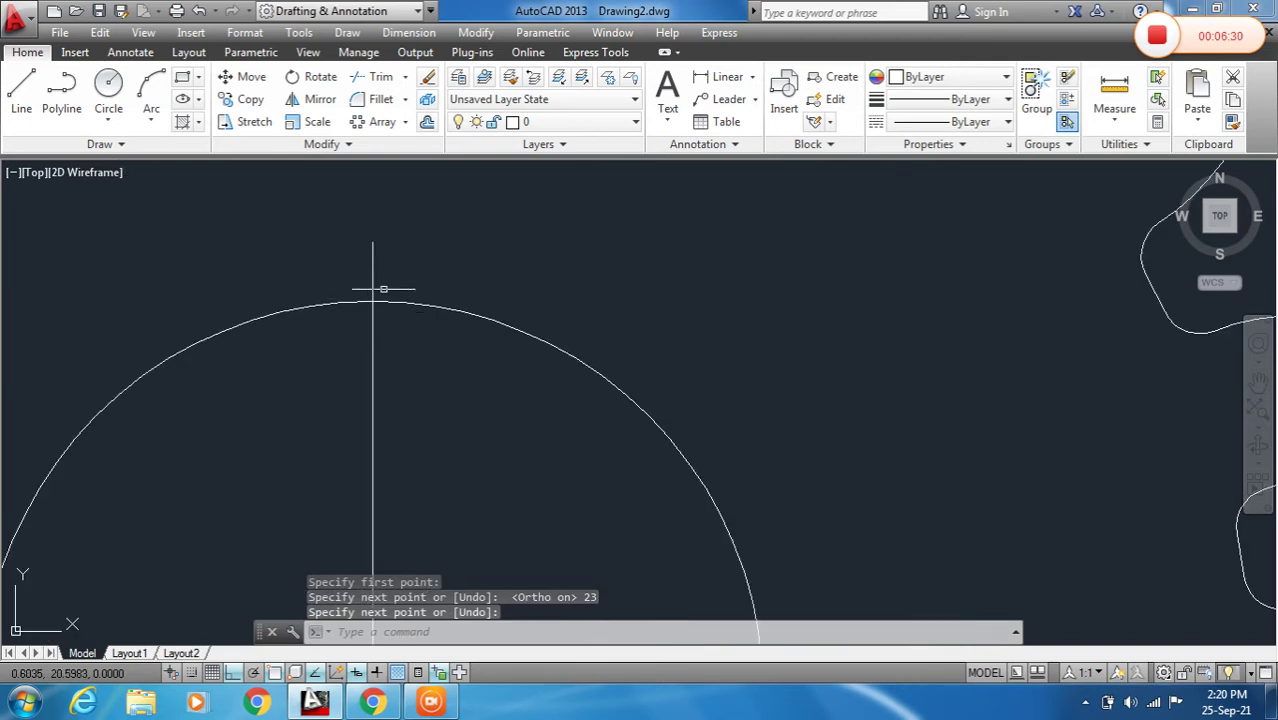
{"action": "scroll", "coordinate": [375, 237], "scroll_direction": "down", "scroll_amount": 2}
{"action": "scroll", "coordinate": [370, 250], "scroll_direction": "down", "scroll_amount": 1}
Offset the 23-unit vertical line by 3 units to both its right and left.
{"action": "scroll", "coordinate": [366, 253], "scroll_direction": "up", "scroll_amount": 1}
{"action": "scroll", "coordinate": [372, 258], "scroll_direction": "up", "scroll_amount": 1}
{"action": "scroll", "coordinate": [378, 264], "scroll_direction": "down", "scroll_amount": 1}
{"action": "type", "text": "O"}
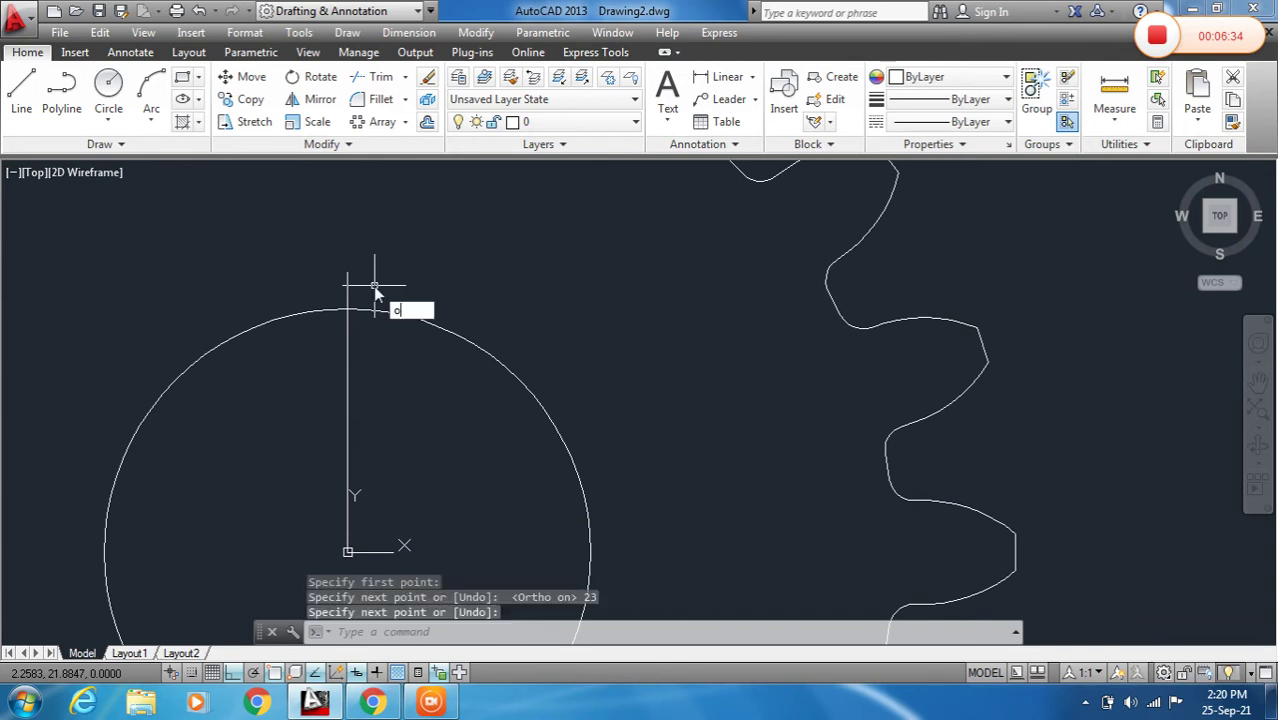
{"action": "key", "text": "Return"}
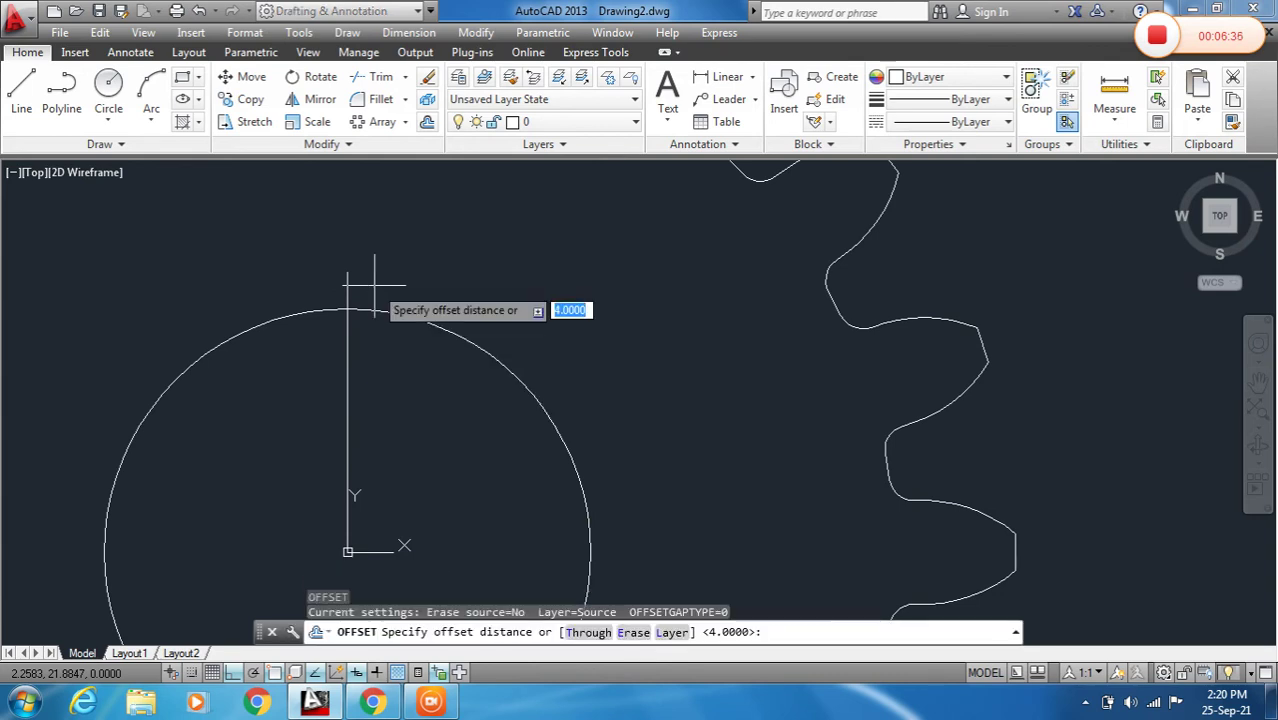
{"action": "key", "text": "Return"}
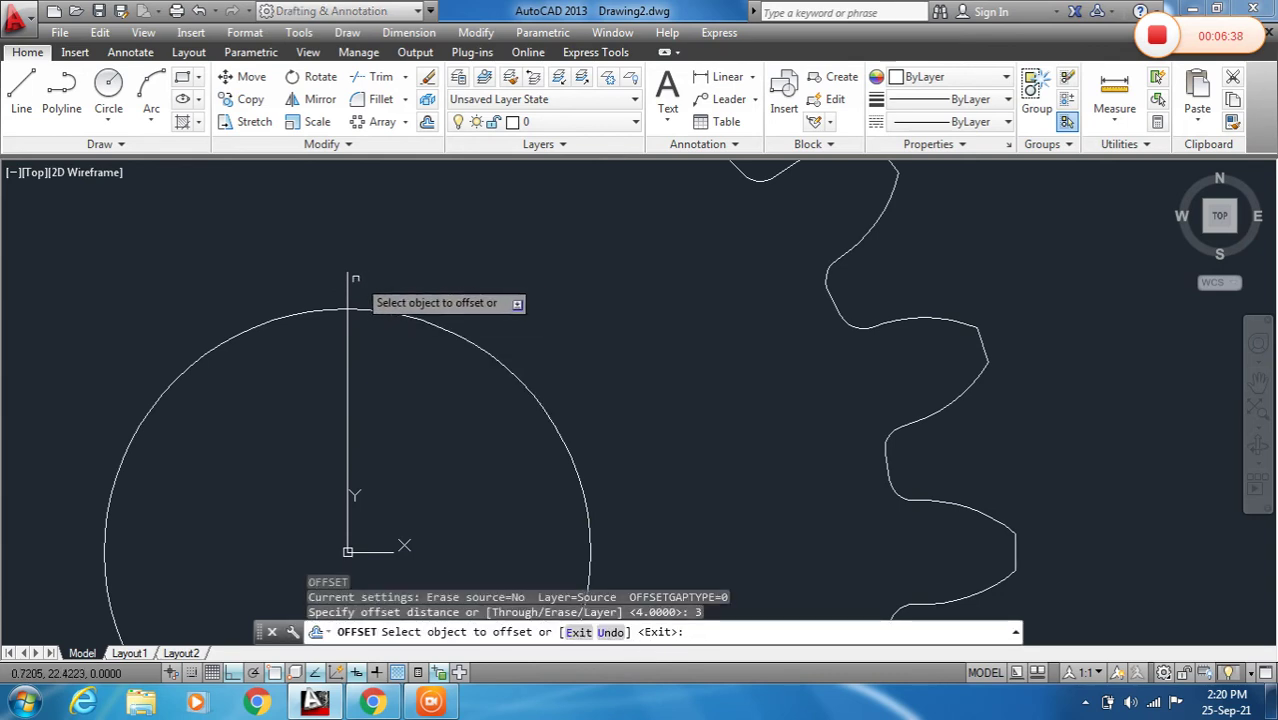
{"action": "left_click", "coordinate": [348, 283]}
{"action": "left_click", "coordinate": [354, 285]}
{"action": "left_click", "coordinate": [348, 283]}
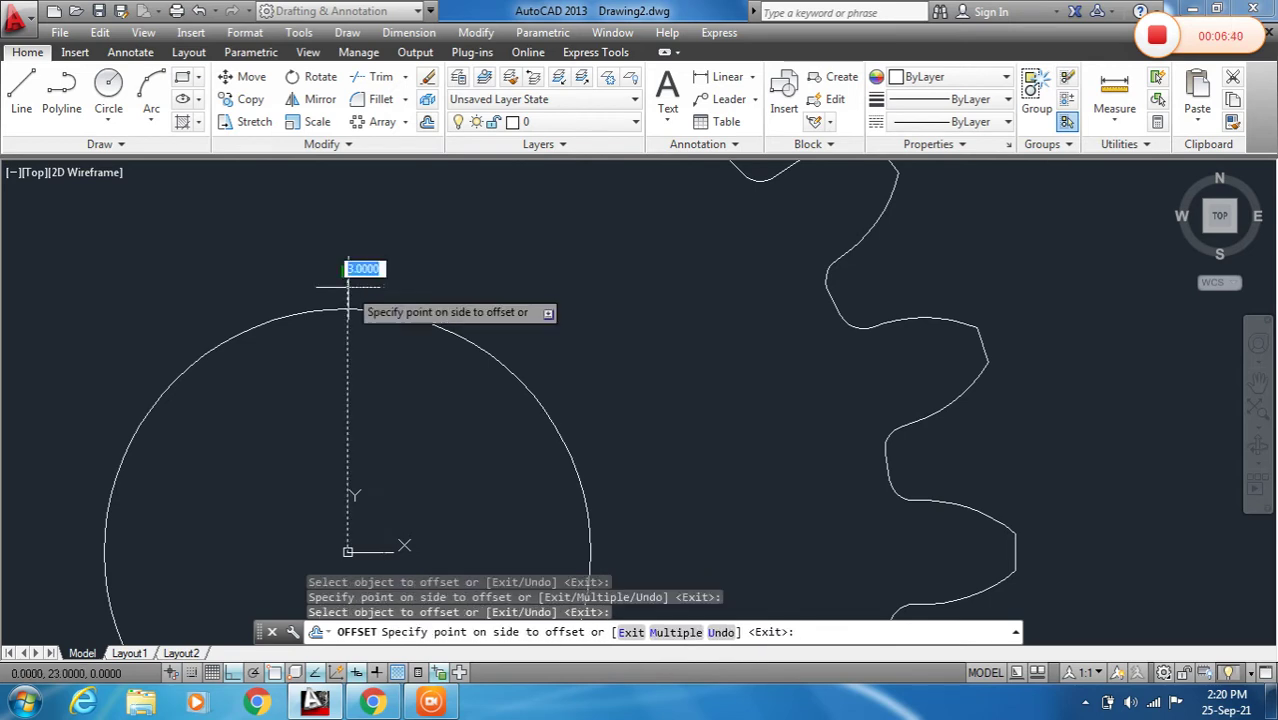
{"action": "left_click", "coordinate": [316, 290]}
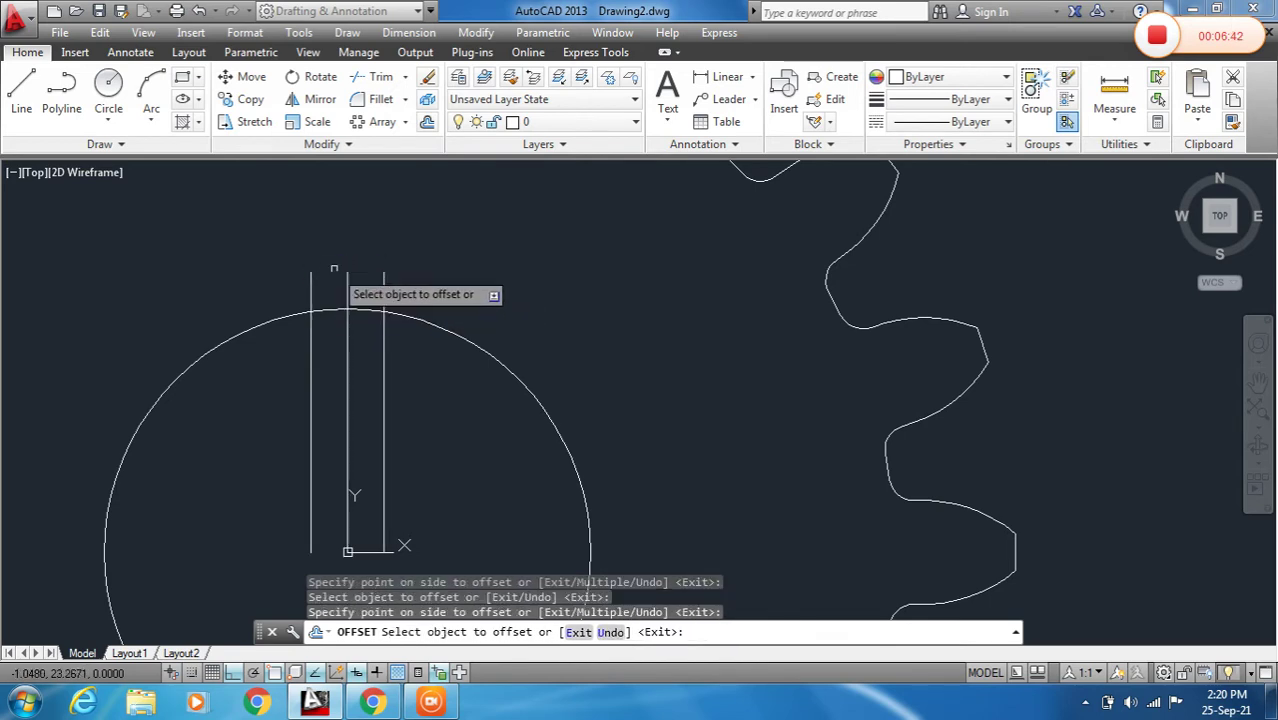
{"action": "key", "text": "Escape"}
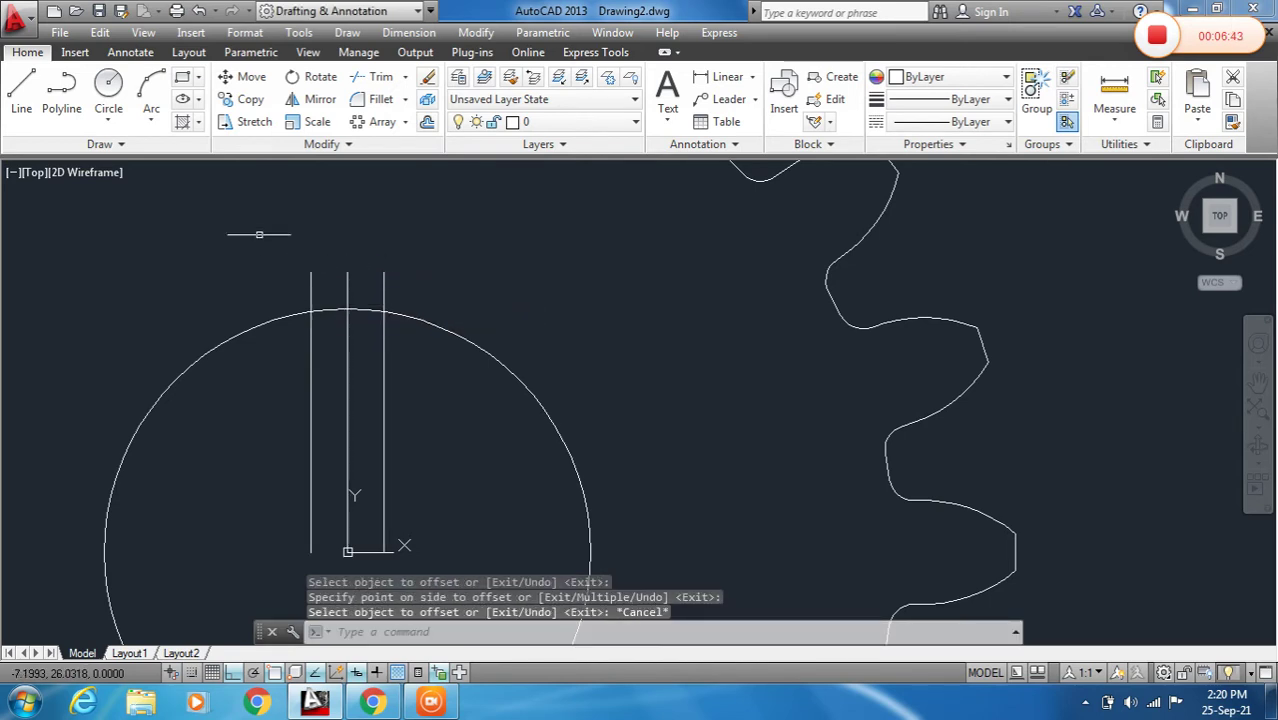
Cap the tops of the two offset lines with a horizontal line and delete the centre line.
{"action": "left_click", "coordinate": [24, 92]}
{"action": "left_click", "coordinate": [312, 270]}
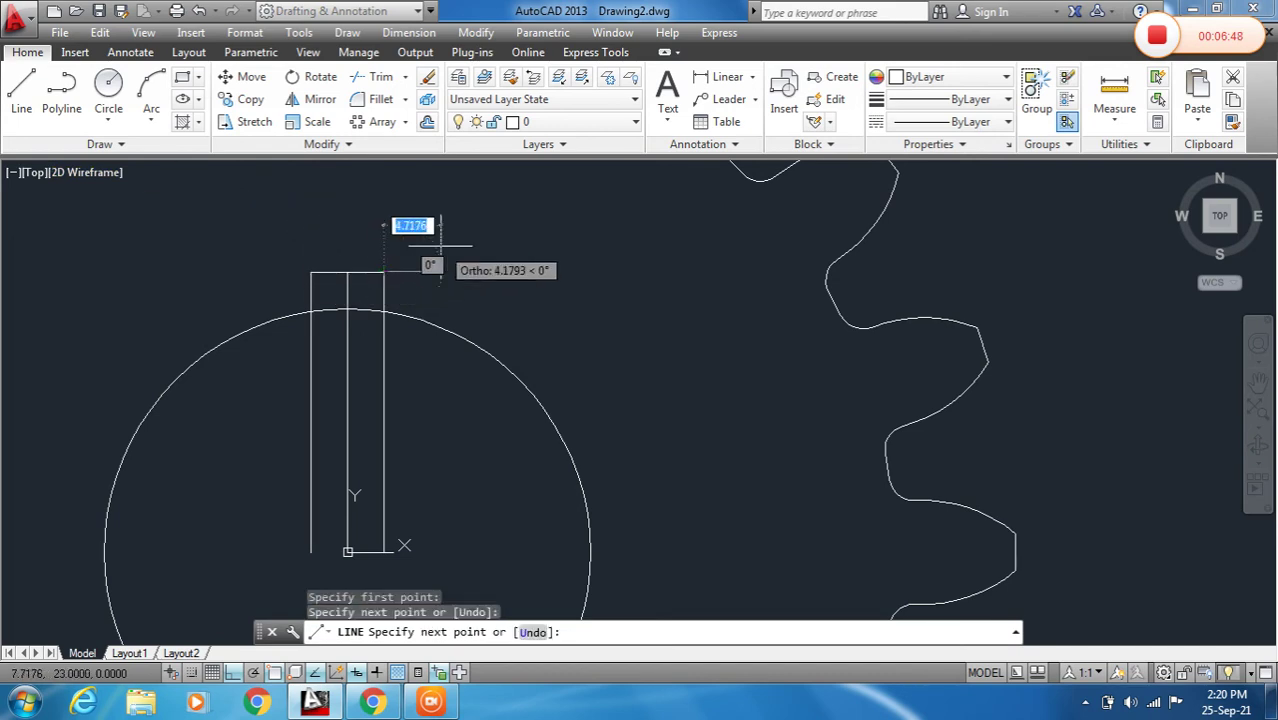
{"action": "left_click", "coordinate": [350, 271]}
{"action": "key", "text": "Return"}
{"action": "scroll", "coordinate": [322, 314], "scroll_direction": "down", "scroll_amount": 2}
{"action": "scroll", "coordinate": [339, 335], "scroll_direction": "up", "scroll_amount": 2}
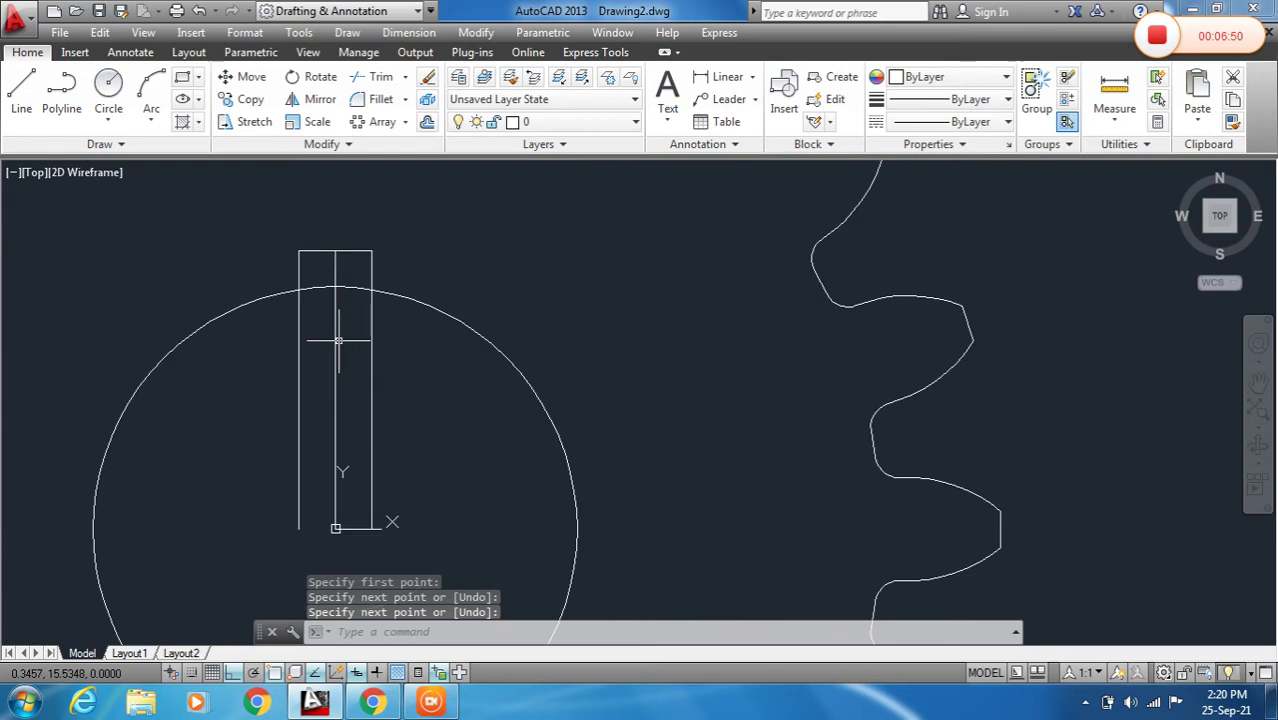
{"action": "scroll", "coordinate": [339, 340], "scroll_direction": "down", "scroll_amount": 4}
{"action": "scroll", "coordinate": [337, 343], "scroll_direction": "up", "scroll_amount": 2}
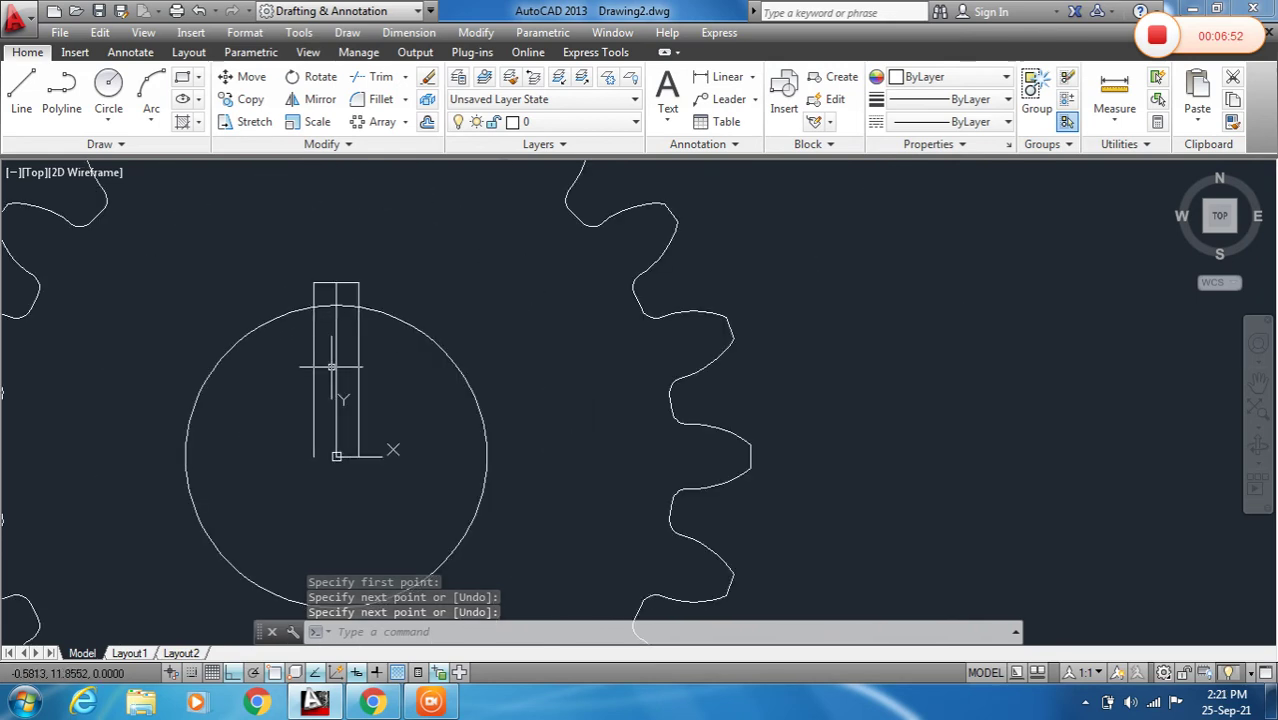
{"action": "key", "text": "Return"}
{"action": "left_click", "coordinate": [335, 354]}
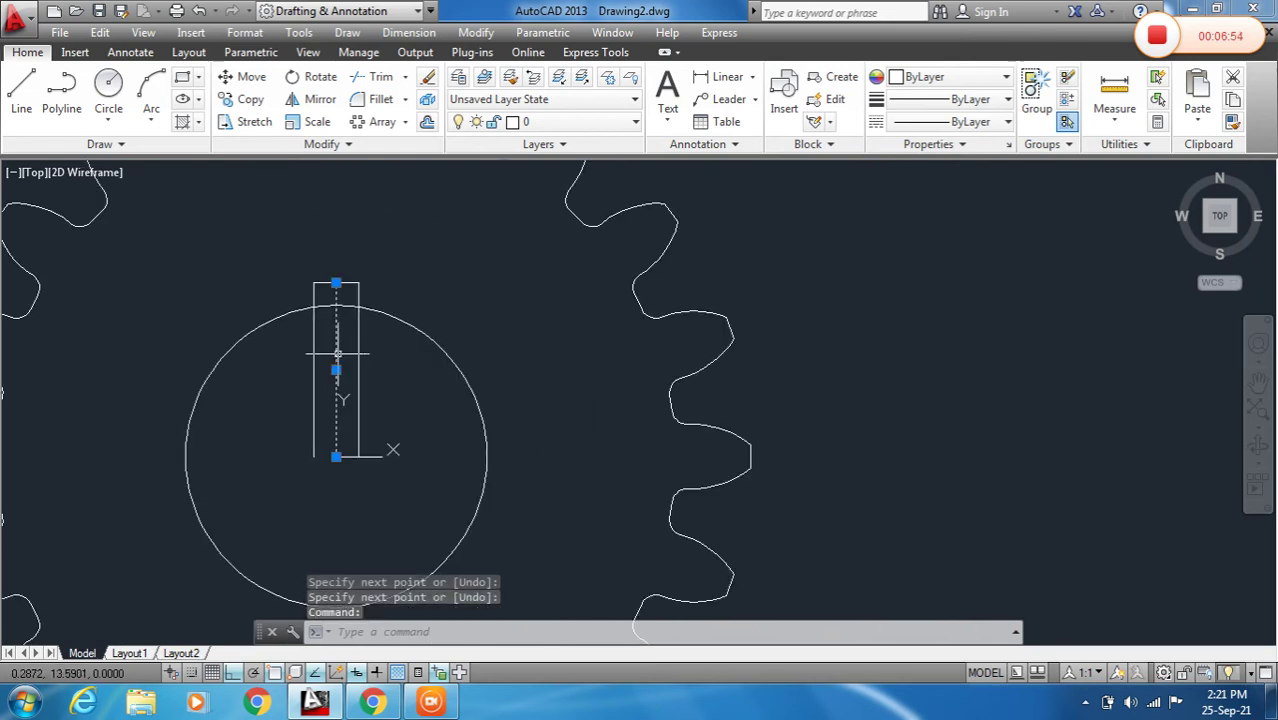
{"action": "key", "text": "Delete"}
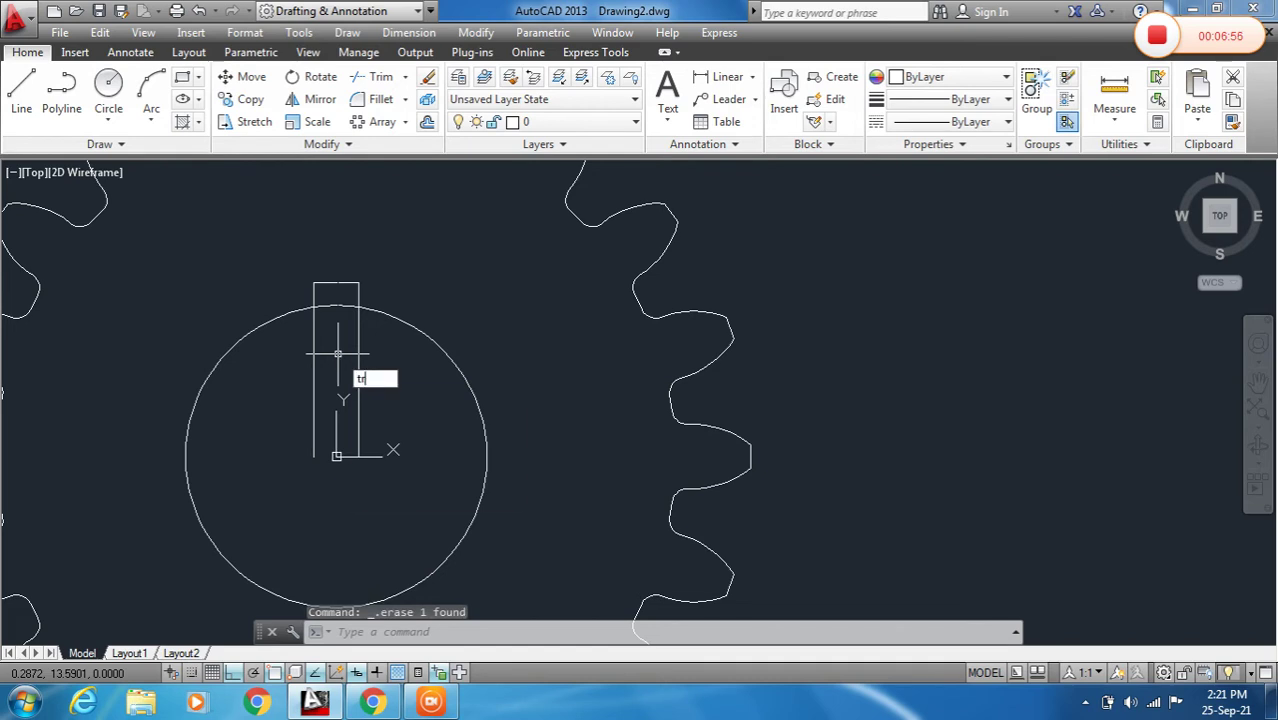
Trim the slot sides inside the bore and the bore arc inside the slot.
{"action": "key", "text": "Return"}
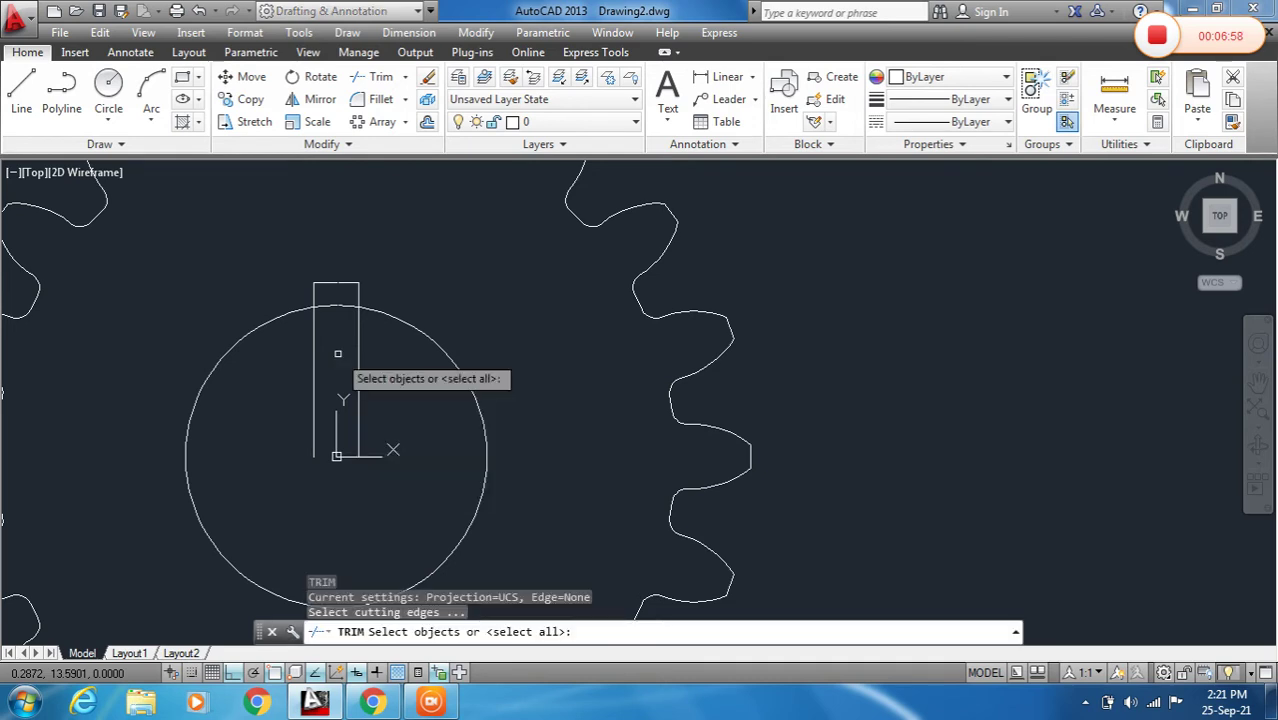
{"action": "left_click", "coordinate": [313, 377]}
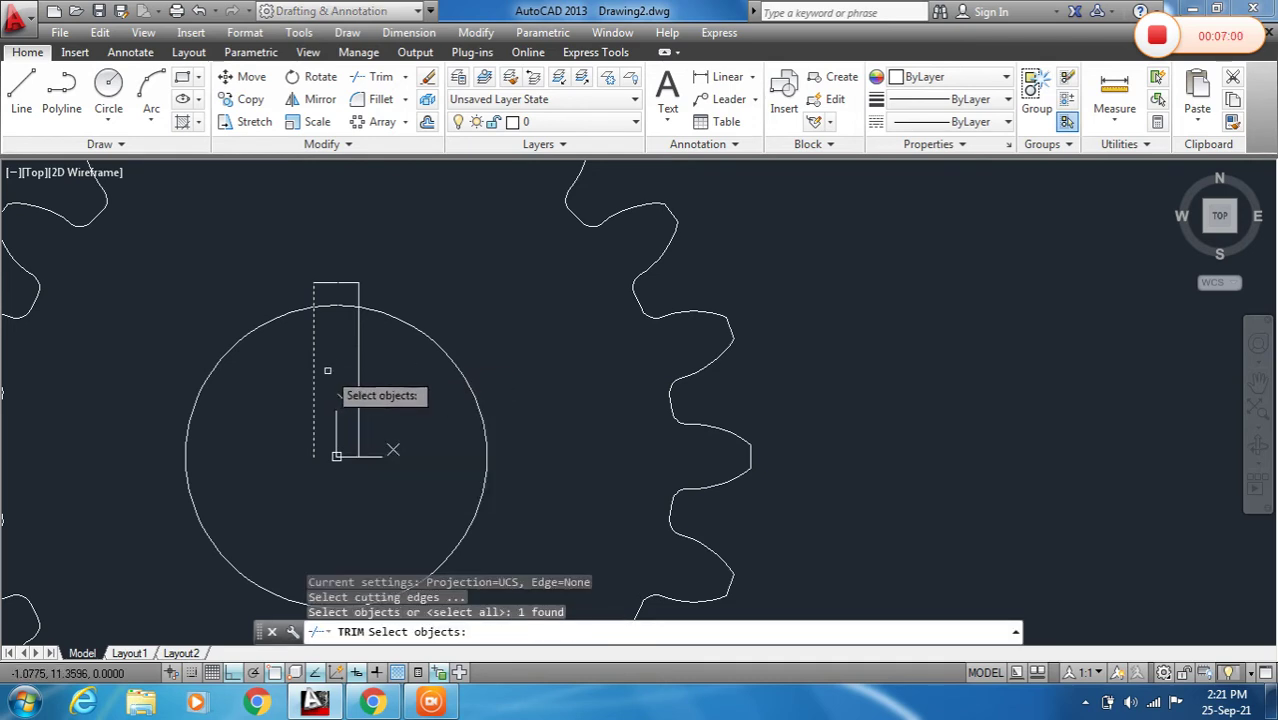
{"action": "key", "text": "Escape"}
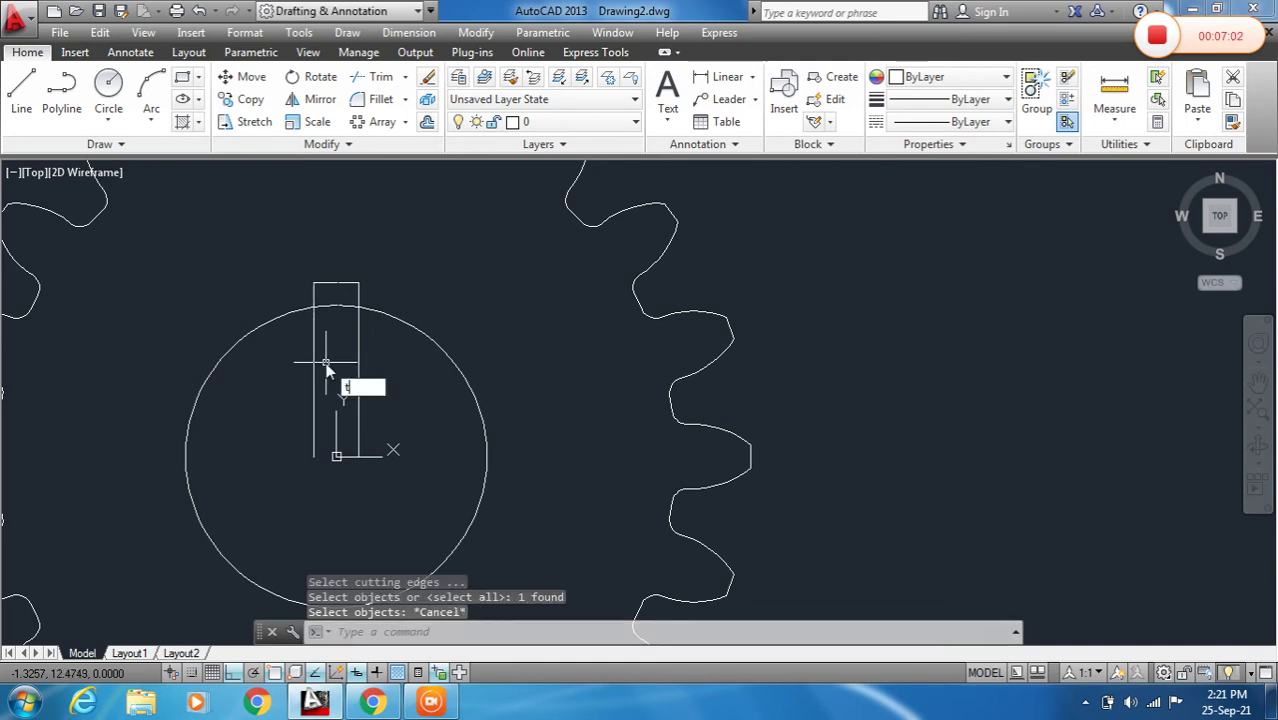
{"action": "type", "text": "tr"}
{"action": "key", "text": "Return"}
{"action": "key", "text": "Return"}
{"action": "left_click", "coordinate": [313, 379]}
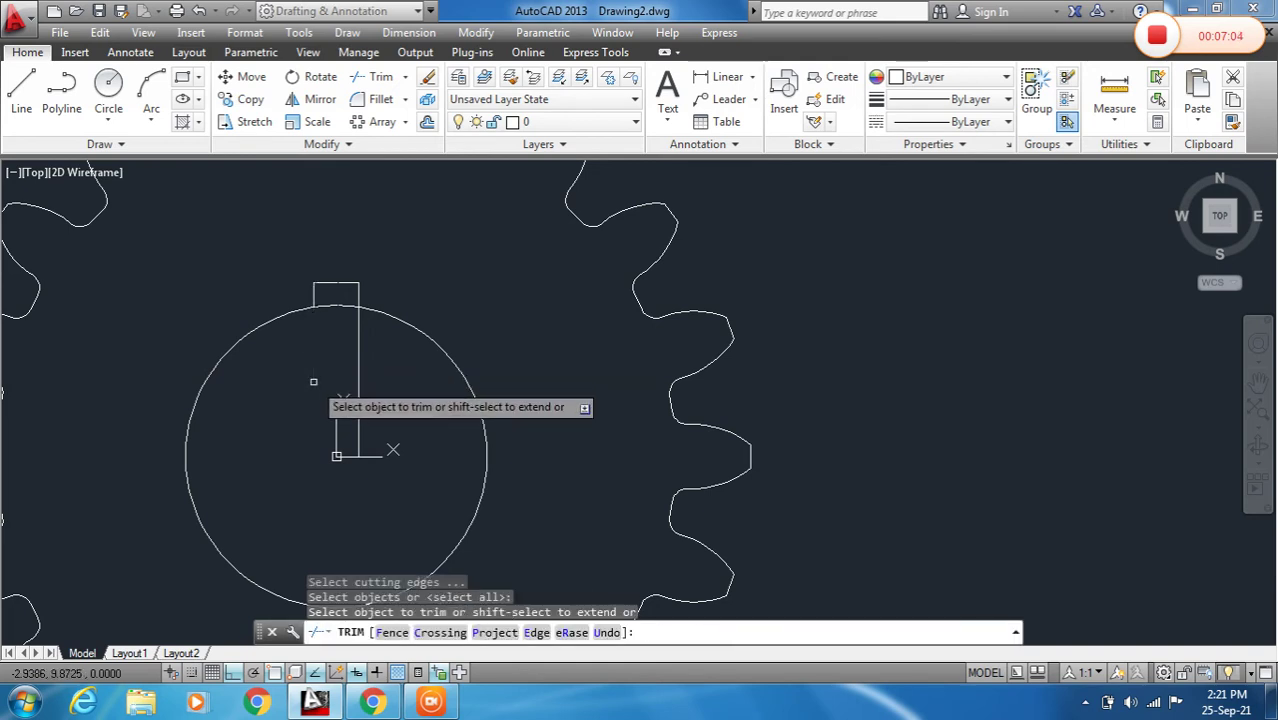
{"action": "left_click", "coordinate": [358, 350]}
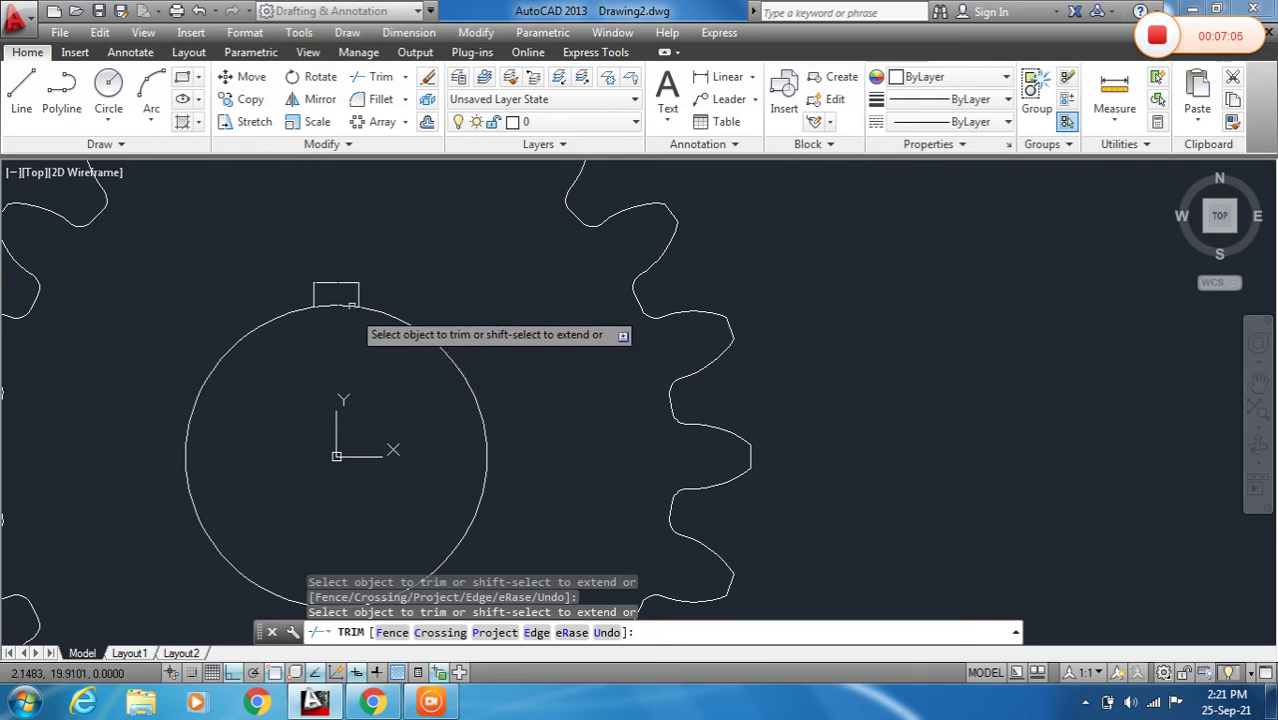
{"action": "scroll", "coordinate": [349, 306], "scroll_direction": "up", "scroll_amount": 3}
{"action": "left_click", "coordinate": [345, 311]}
{"action": "scroll", "coordinate": [339, 314], "scroll_direction": "down", "scroll_amount": 4}
{"action": "scroll", "coordinate": [339, 314], "scroll_direction": "down", "scroll_amount": 2}
{"action": "key", "text": "Escape"}
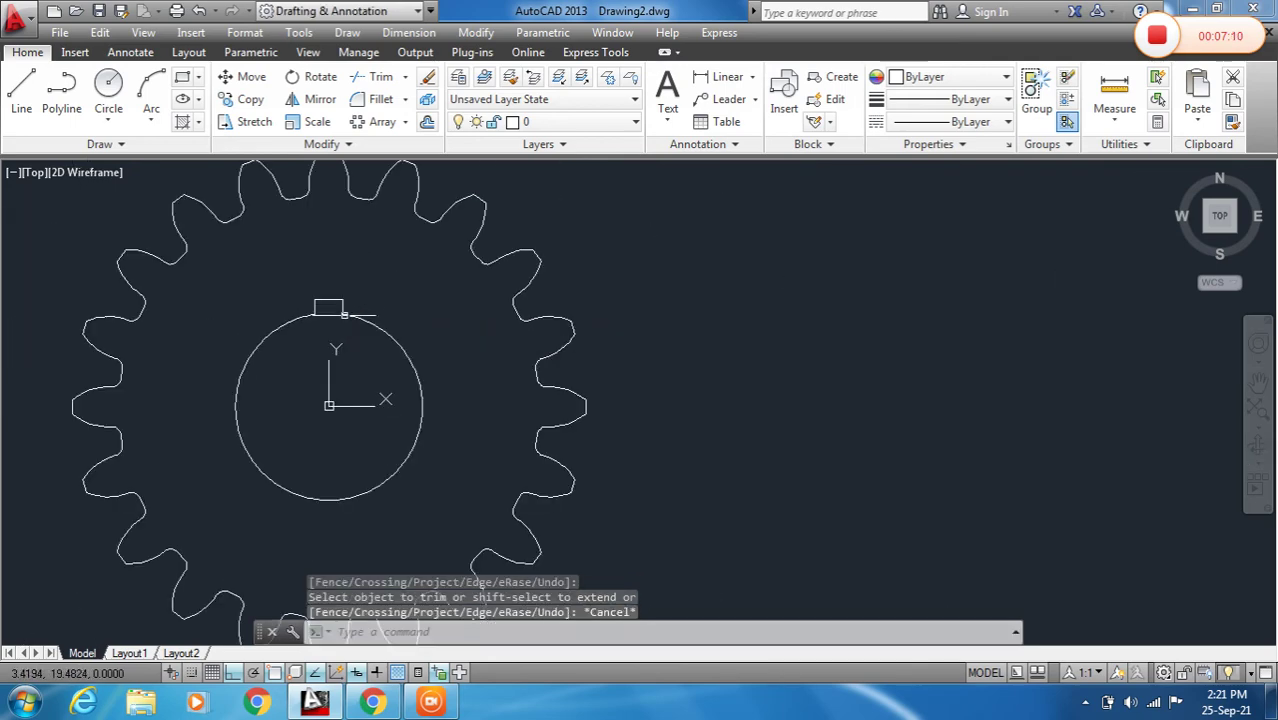
Zoom in and out to inspect the finished keyway notch at the top of the bore.
{"action": "scroll", "coordinate": [349, 317], "scroll_direction": "down", "scroll_amount": 2}
{"action": "scroll", "coordinate": [330, 306], "scroll_direction": "up", "scroll_amount": 4}
{"action": "scroll", "coordinate": [420, 286], "scroll_direction": "down", "scroll_amount": 3}
{"action": "scroll", "coordinate": [449, 286], "scroll_direction": "down", "scroll_amount": 4}
{"action": "scroll", "coordinate": [447, 300], "scroll_direction": "up", "scroll_amount": 2}
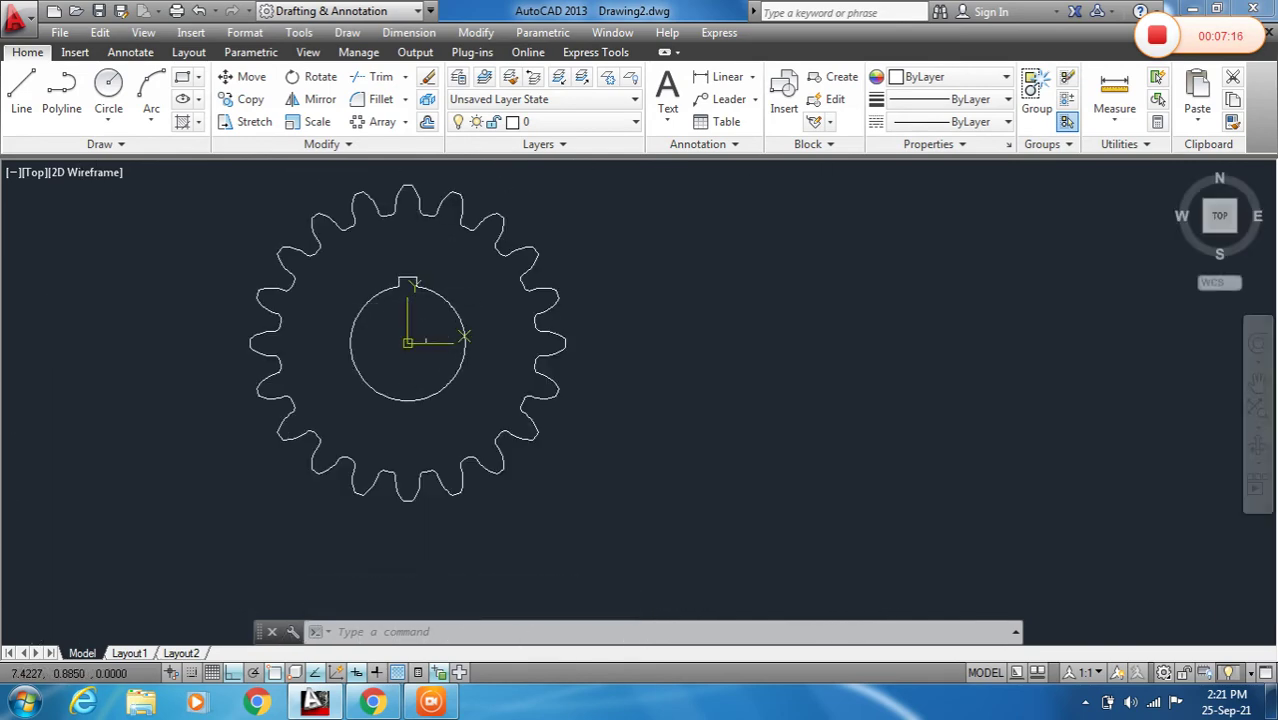
{"action": "scroll", "coordinate": [424, 335], "scroll_direction": "up", "scroll_amount": 1}
{"action": "scroll", "coordinate": [428, 341], "scroll_direction": "down", "scroll_amount": 2}
{"action": "scroll", "coordinate": [424, 340], "scroll_direction": "up", "scroll_amount": 3}
{"action": "scroll", "coordinate": [428, 330], "scroll_direction": "down", "scroll_amount": 2}
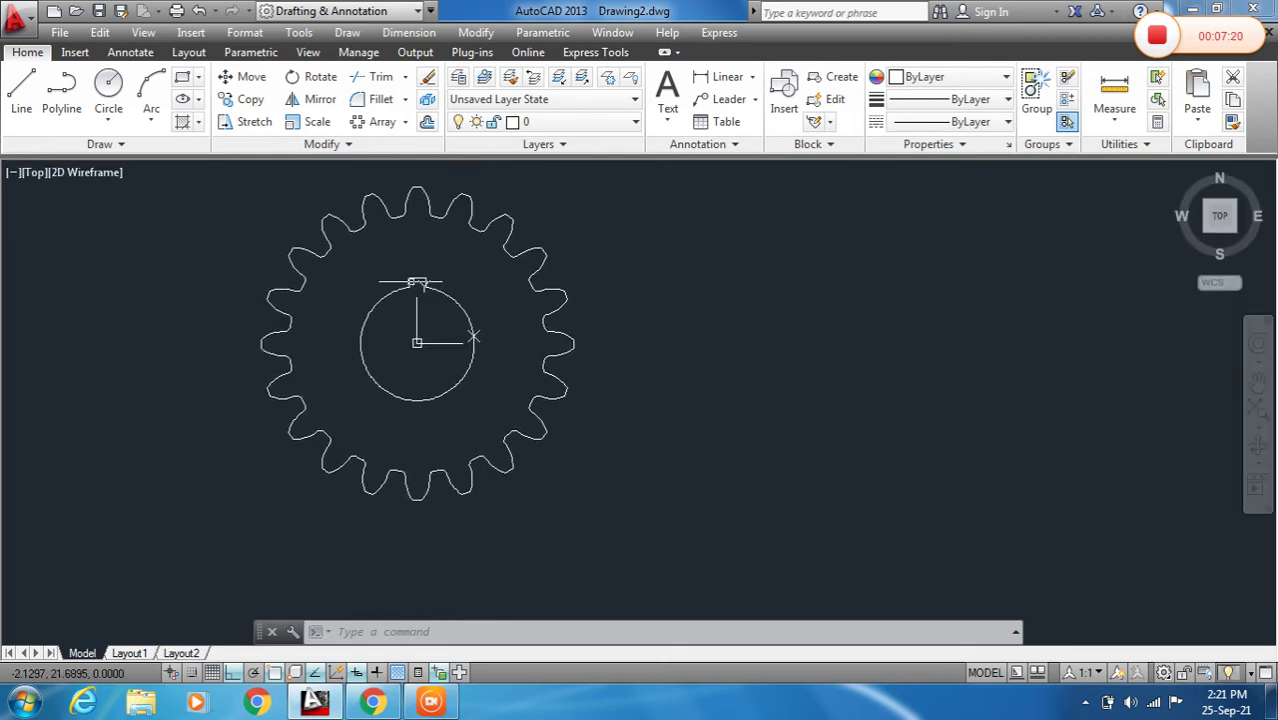
{"action": "scroll", "coordinate": [355, 281], "scroll_direction": "up", "scroll_amount": 2}
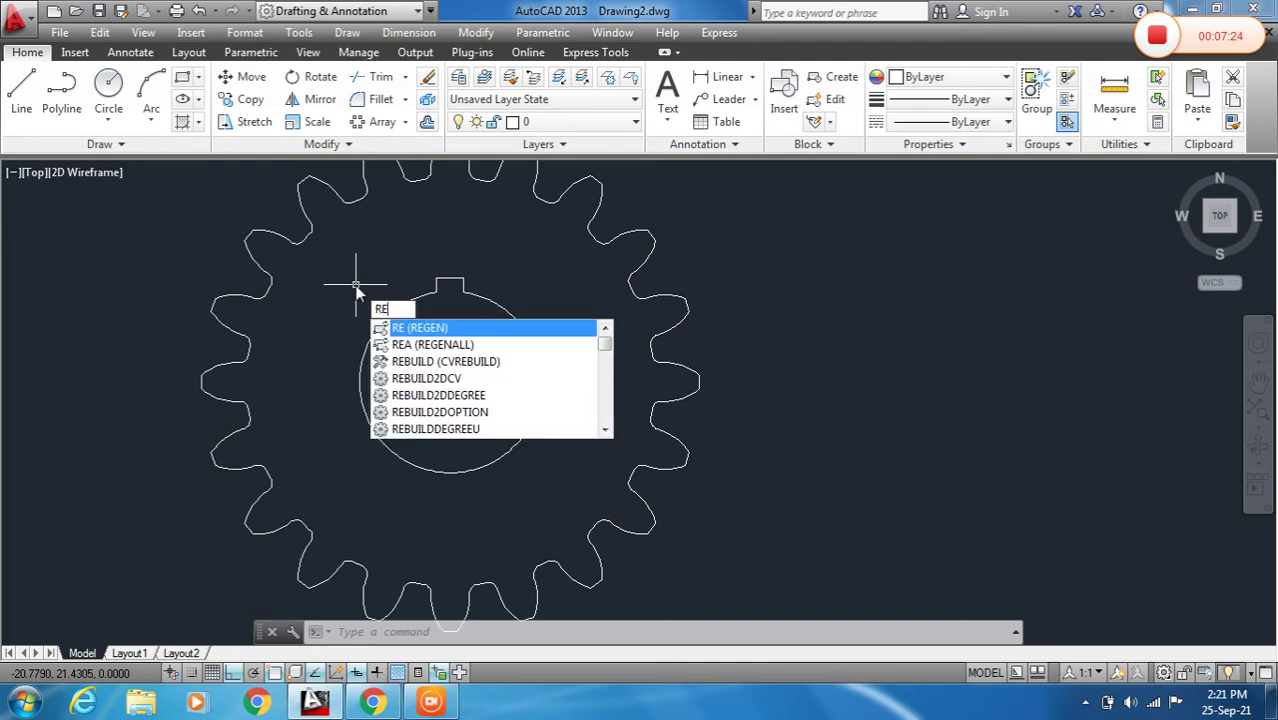
Convert the bore circle and keyway notch outlines into a region with REGION.
{"action": "type", "text": "GION"}
{"action": "key", "text": "Return"}
{"action": "left_click", "coordinate": [343, 272]}
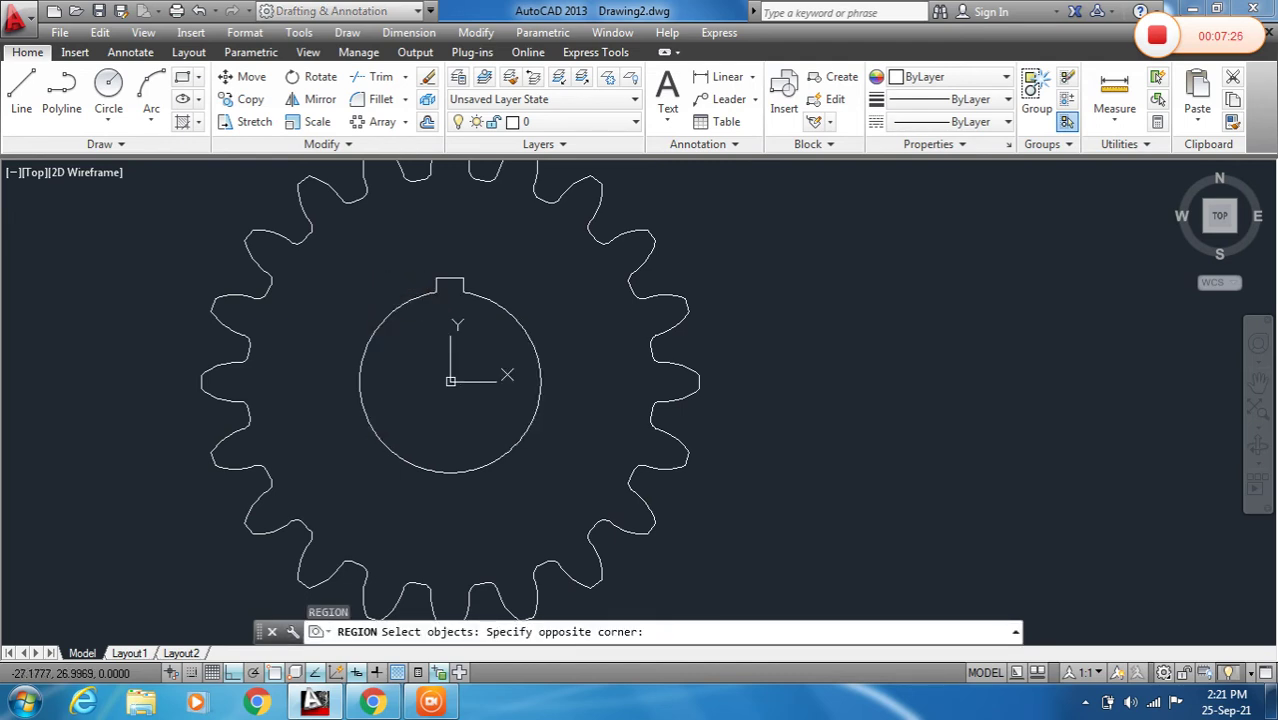
{"action": "left_click", "coordinate": [556, 502]}
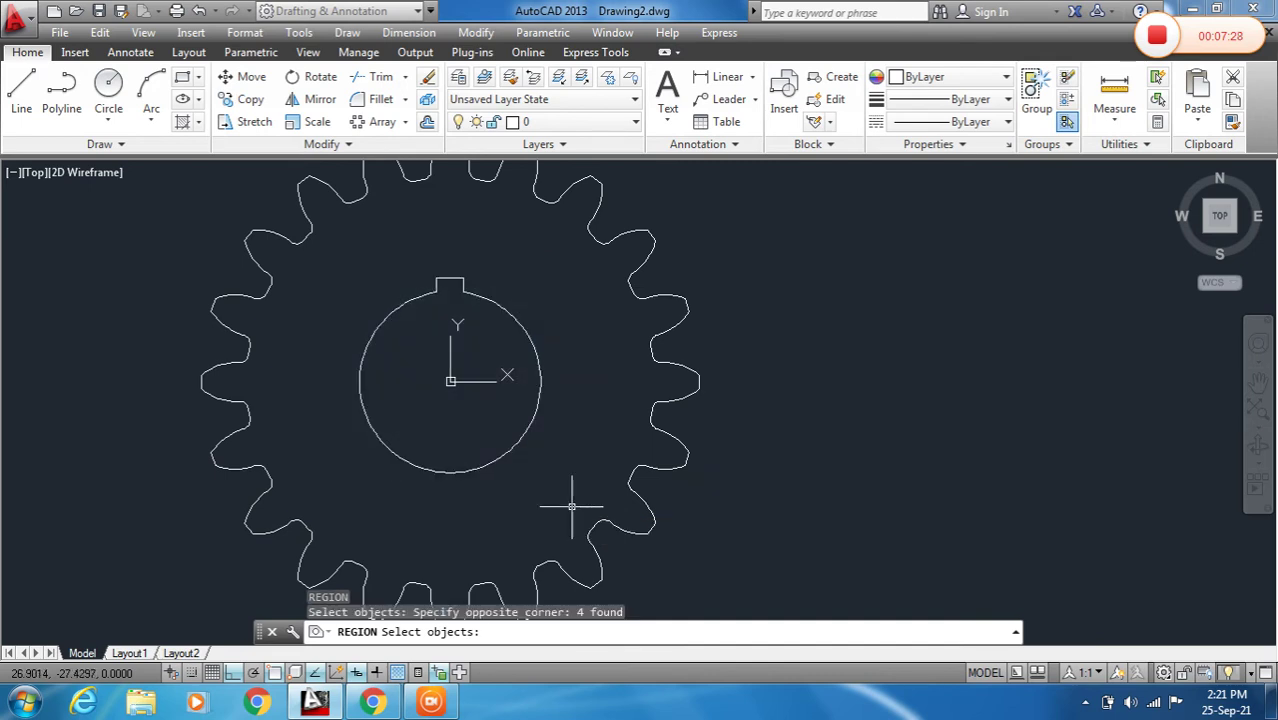
{"action": "key", "text": "Return"}
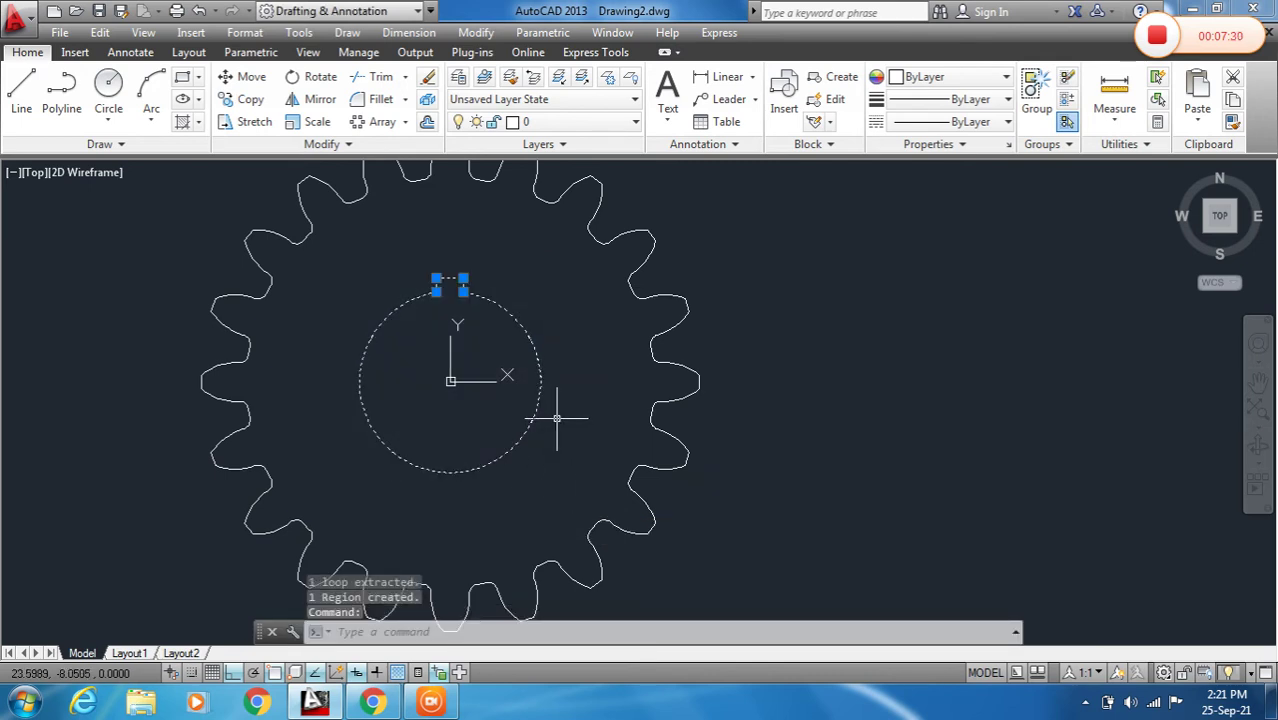
Clear the selection, zoom out and switch to an isometric view from the ViewCube corner.
{"action": "key", "text": "Escape"}
{"action": "scroll", "coordinate": [640, 350], "scroll_direction": "down", "scroll_amount": 1}
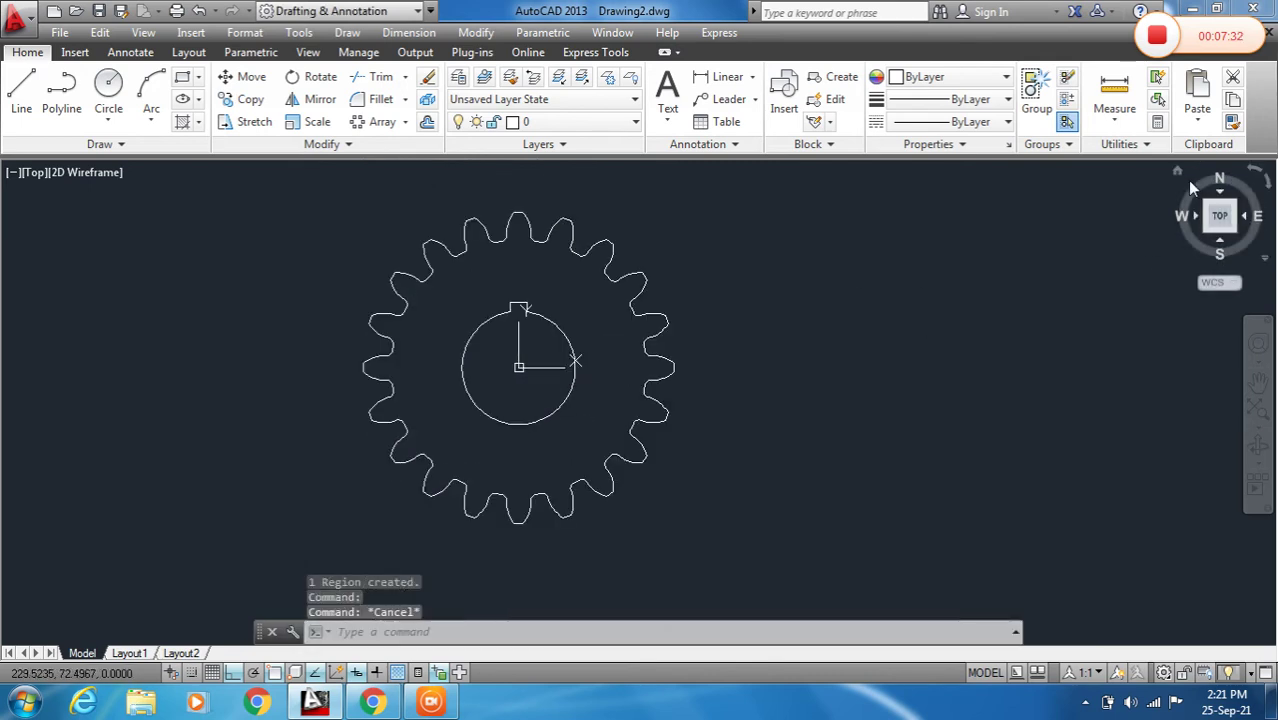
{"action": "left_click", "coordinate": [1178, 169]}
Extrude the gear and bore regions 50 units tall into solids.
{"action": "type", "text": "EXT"}
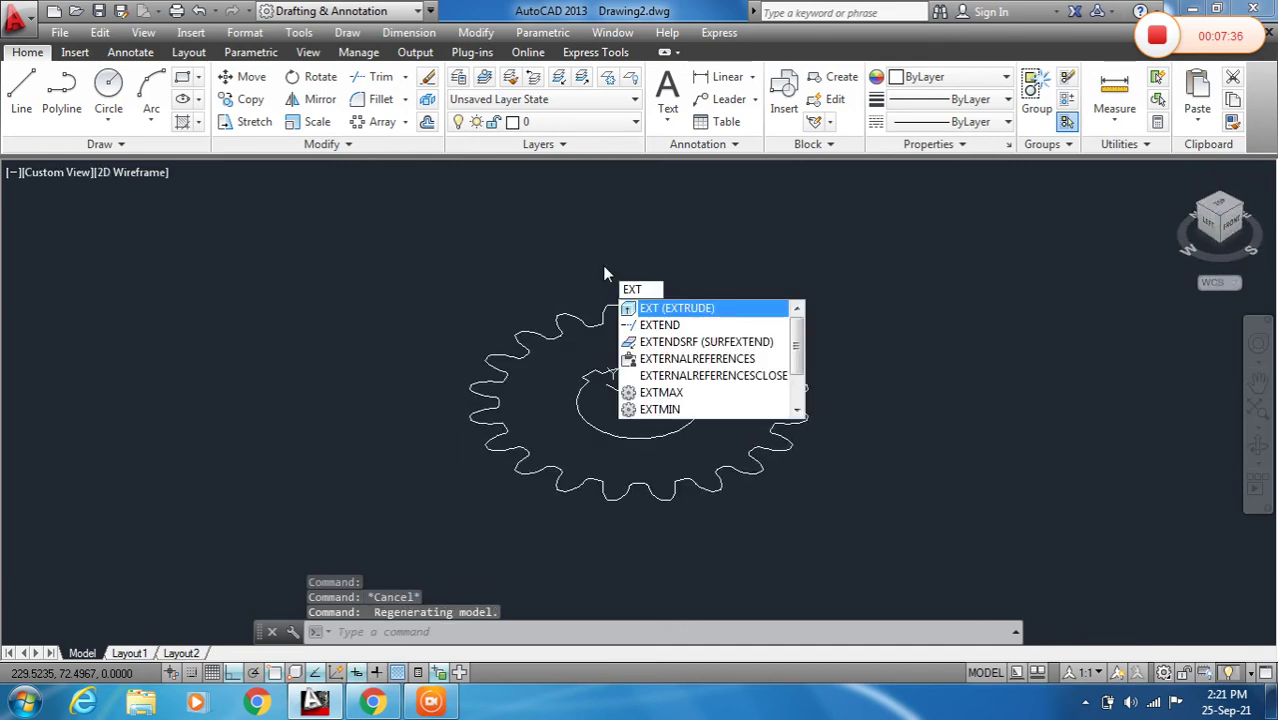
{"action": "key", "text": "Return"}
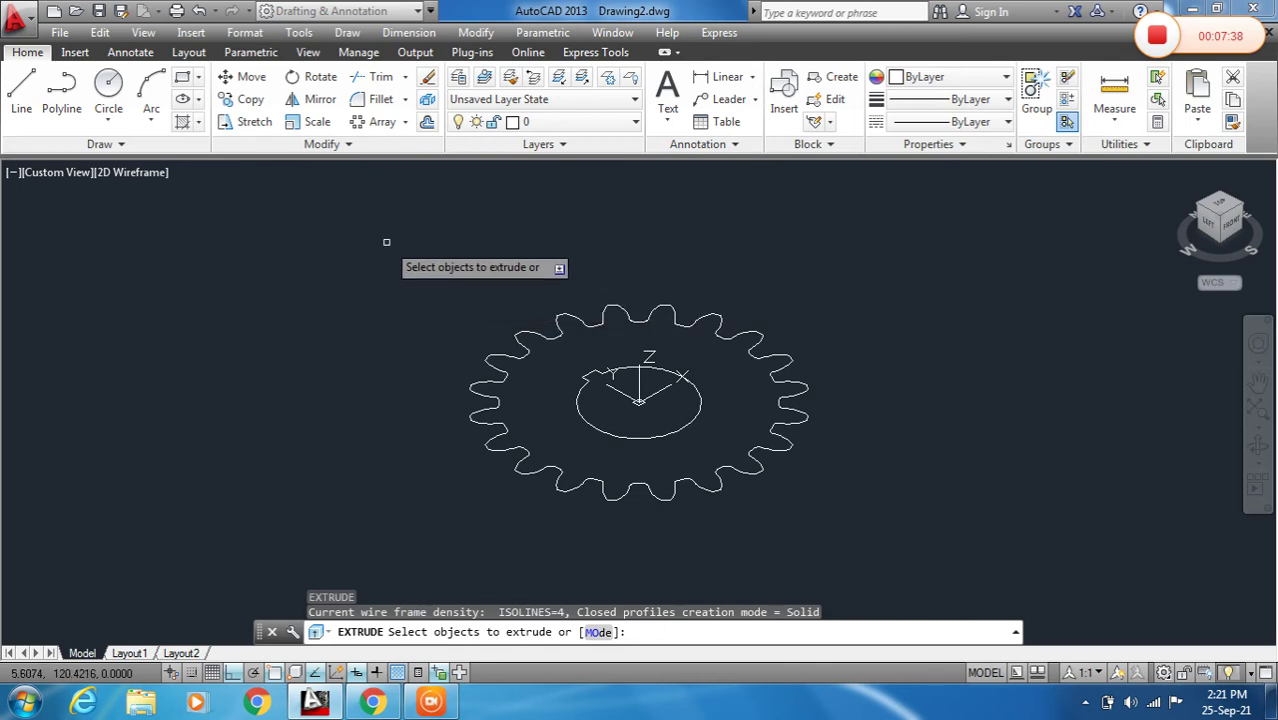
{"action": "left_click", "coordinate": [386, 241]}
{"action": "left_click", "coordinate": [844, 533]}
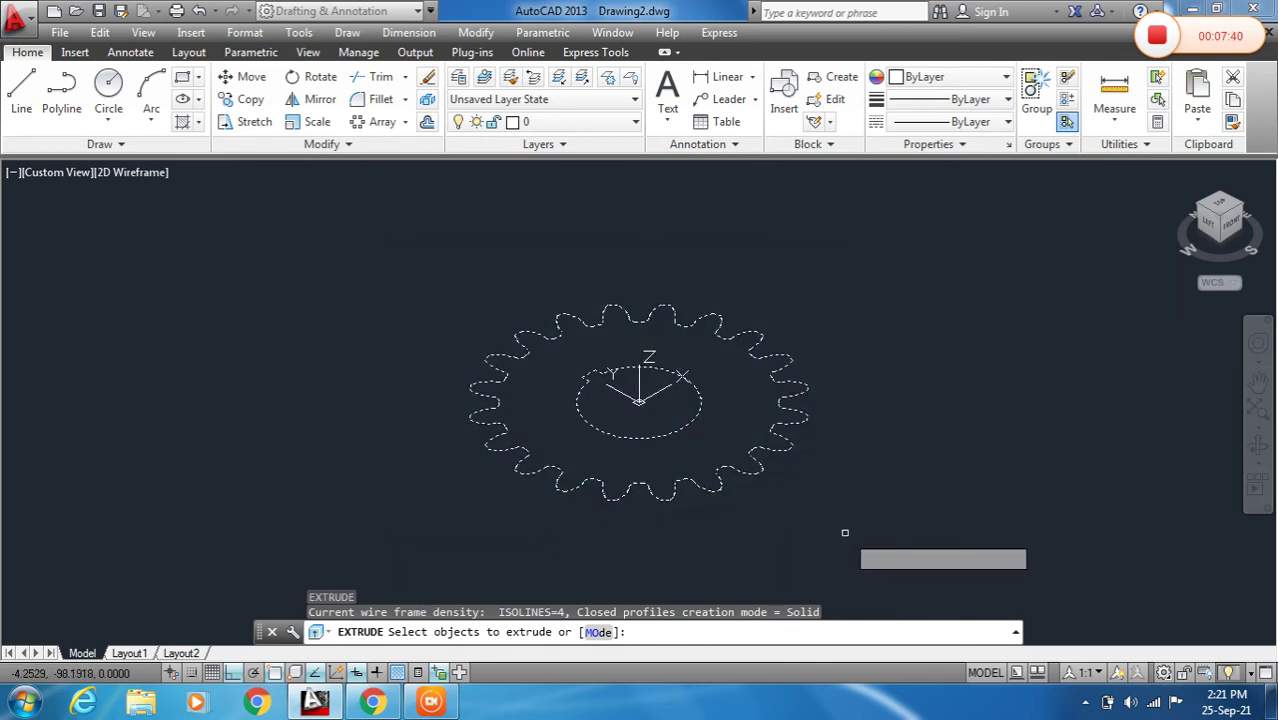
{"action": "key", "text": "Return"}
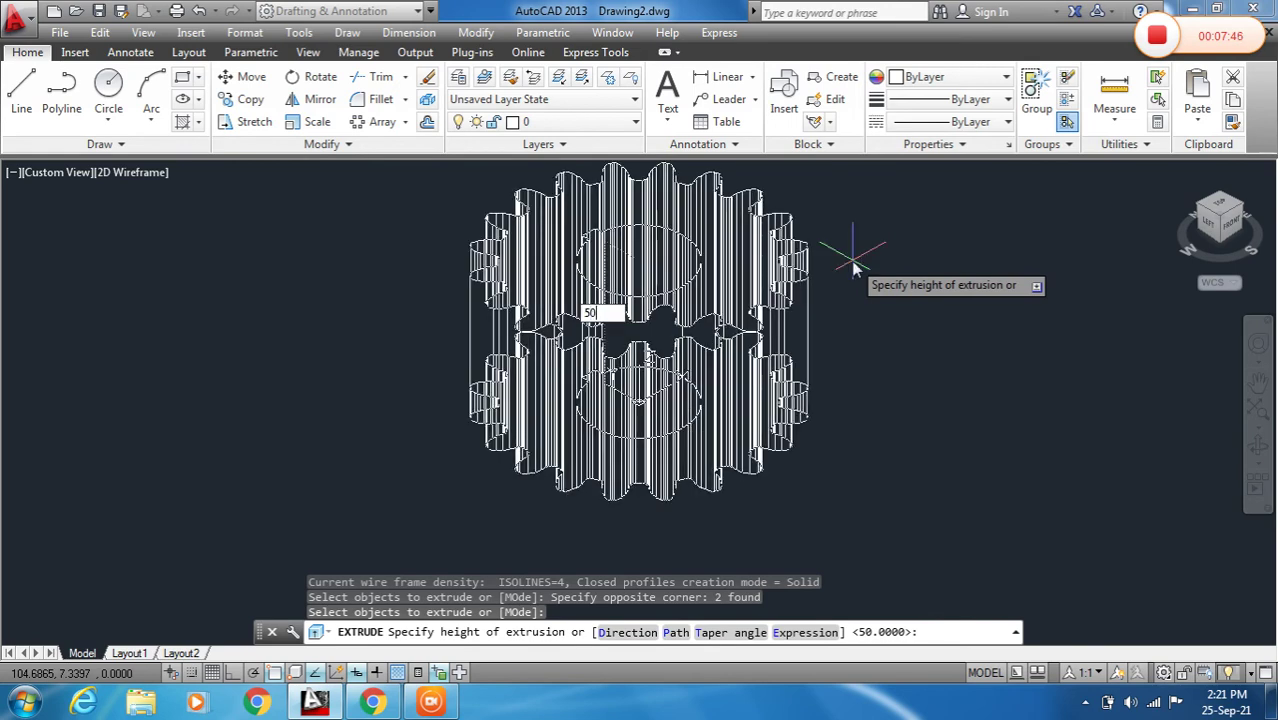
{"action": "key", "text": "Return"}
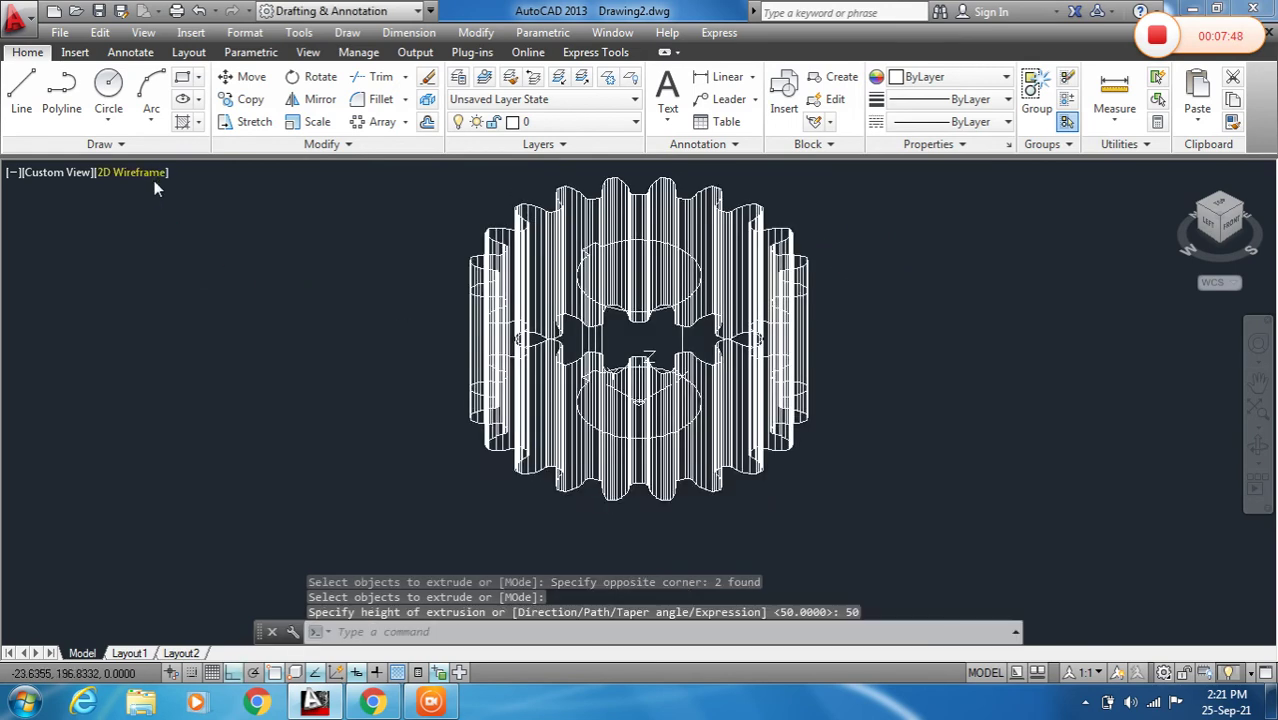
{"action": "left_click", "coordinate": [152, 175]}
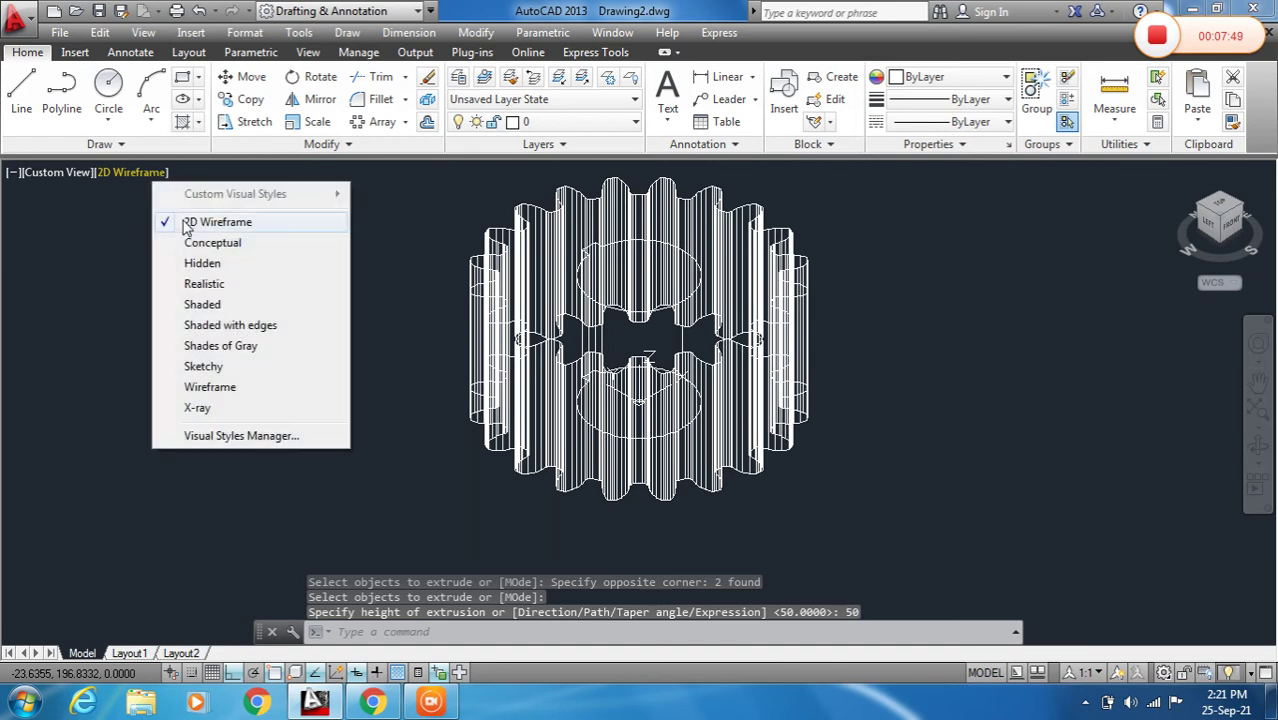
Display the extruded gear in the Realistic visual style, framed in the viewport.
{"action": "left_click", "coordinate": [207, 285]}
{"action": "middle_click_drag", "start_coordinate": [708, 316], "coordinate": [532, 320]}
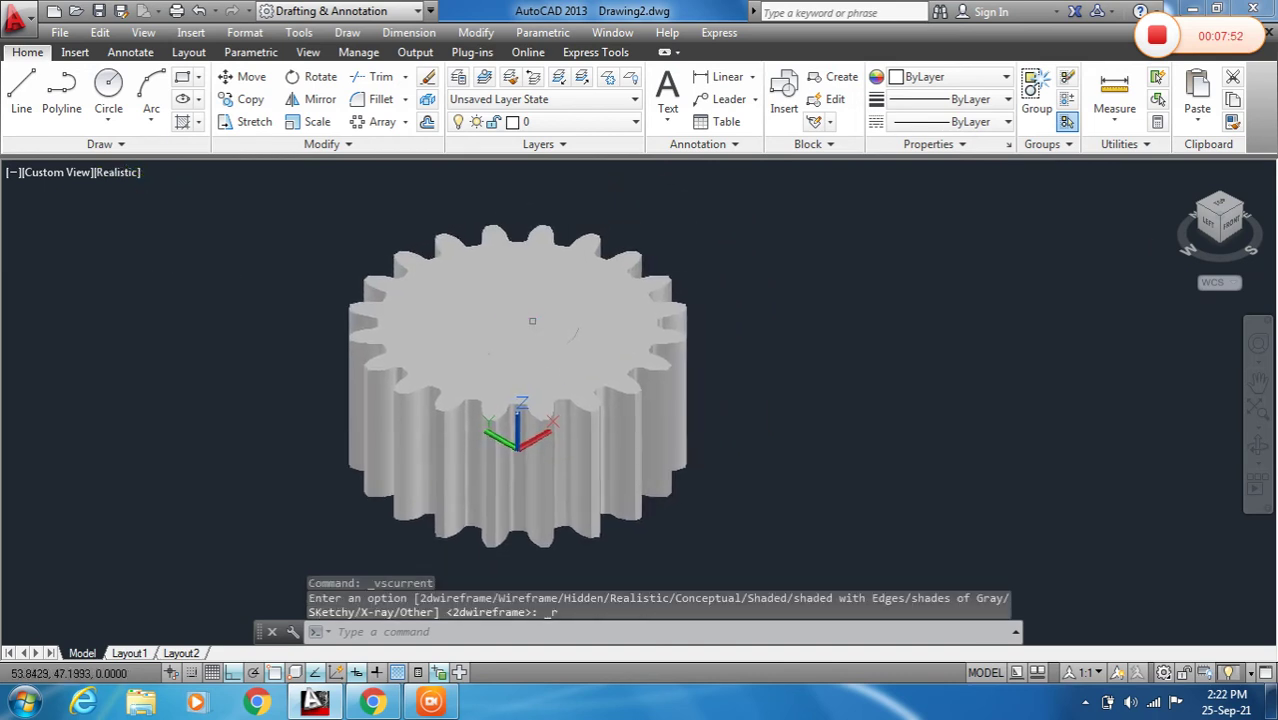
{"action": "scroll", "coordinate": [511, 323], "scroll_direction": "up", "scroll_amount": 5}
{"action": "scroll", "coordinate": [511, 320], "scroll_direction": "down", "scroll_amount": 6}
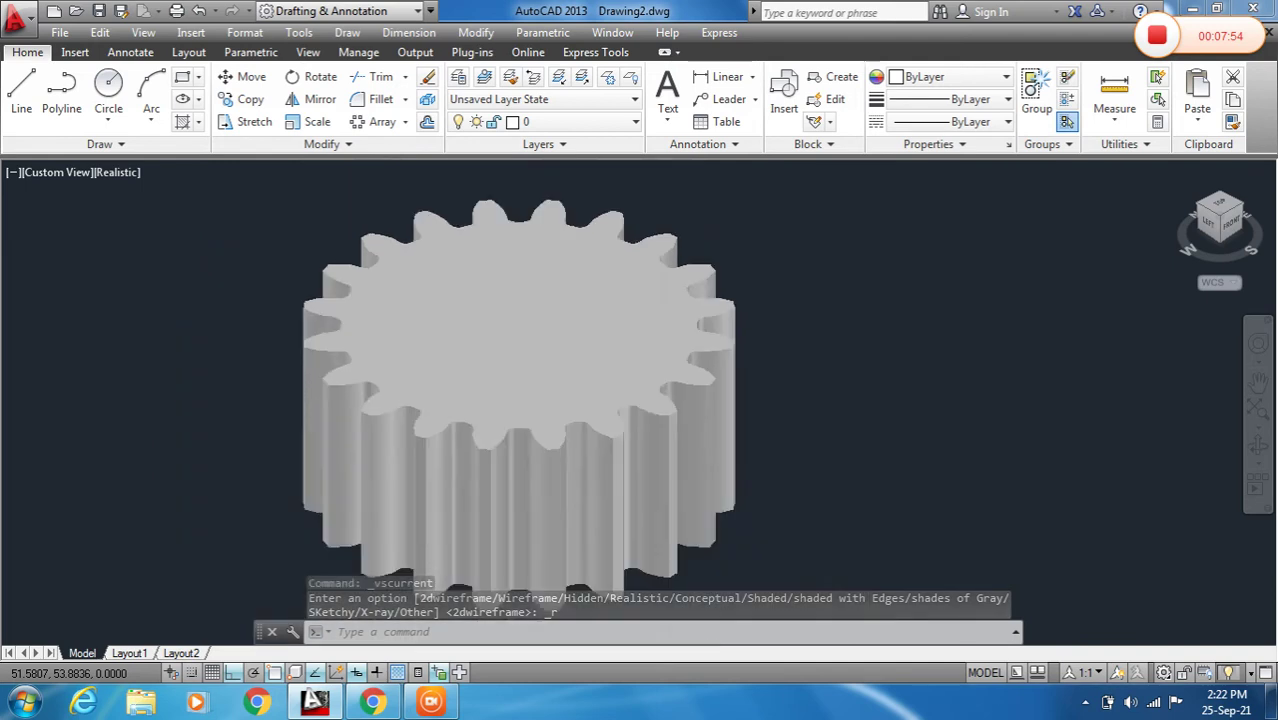
{"action": "scroll", "coordinate": [512, 316], "scroll_direction": "up", "scroll_amount": 1}
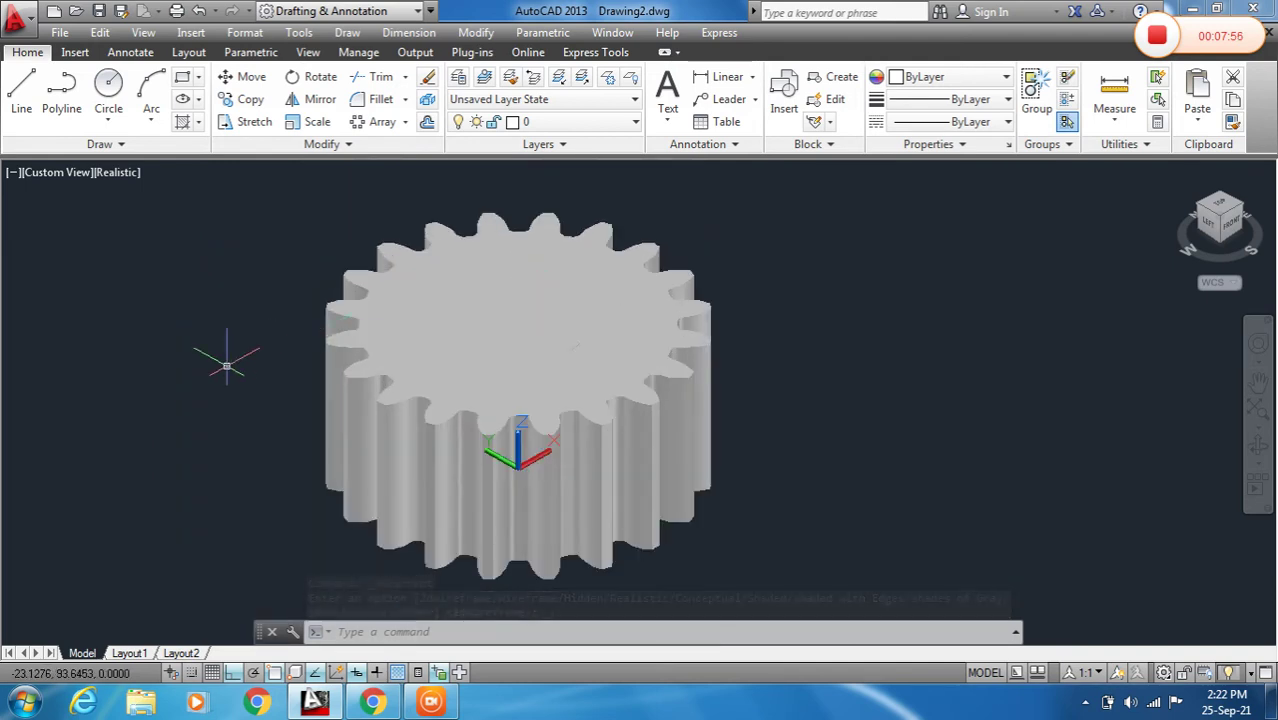
Subtract the inner keyed cylinder from the gear solid to create the through-bore.
{"action": "type", "text": "u"}
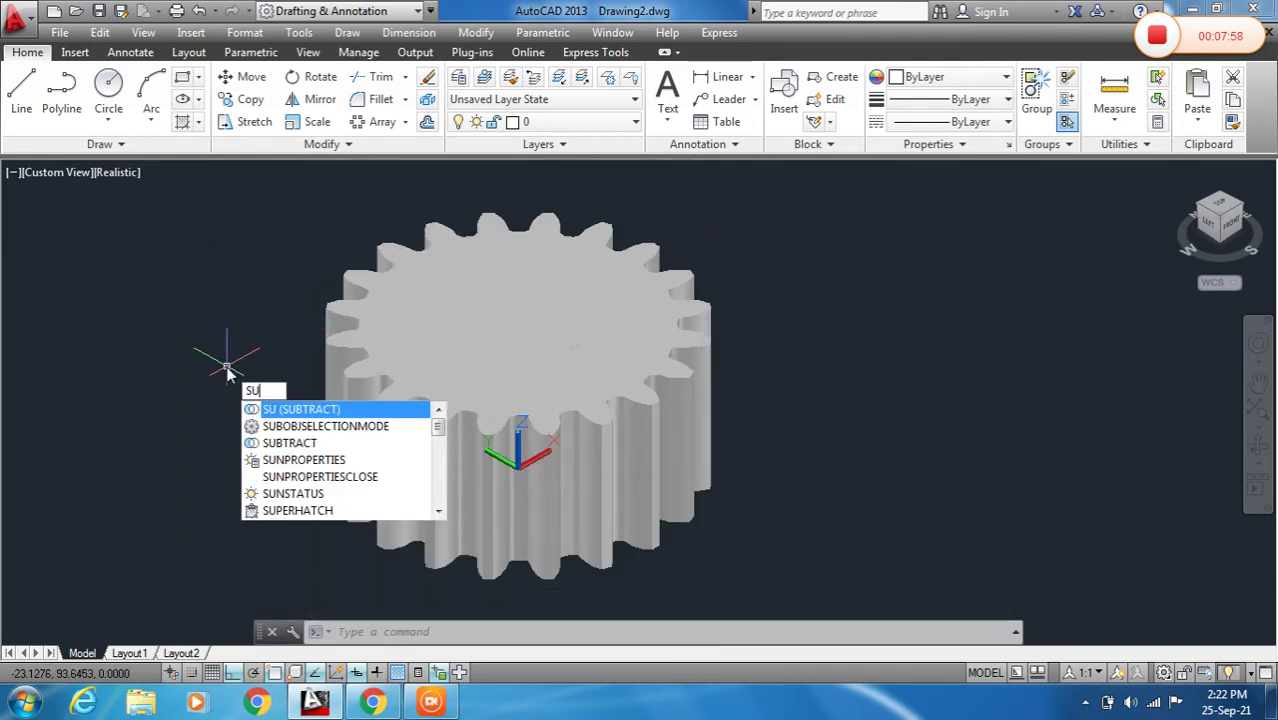
{"action": "type", "text": "bs"}
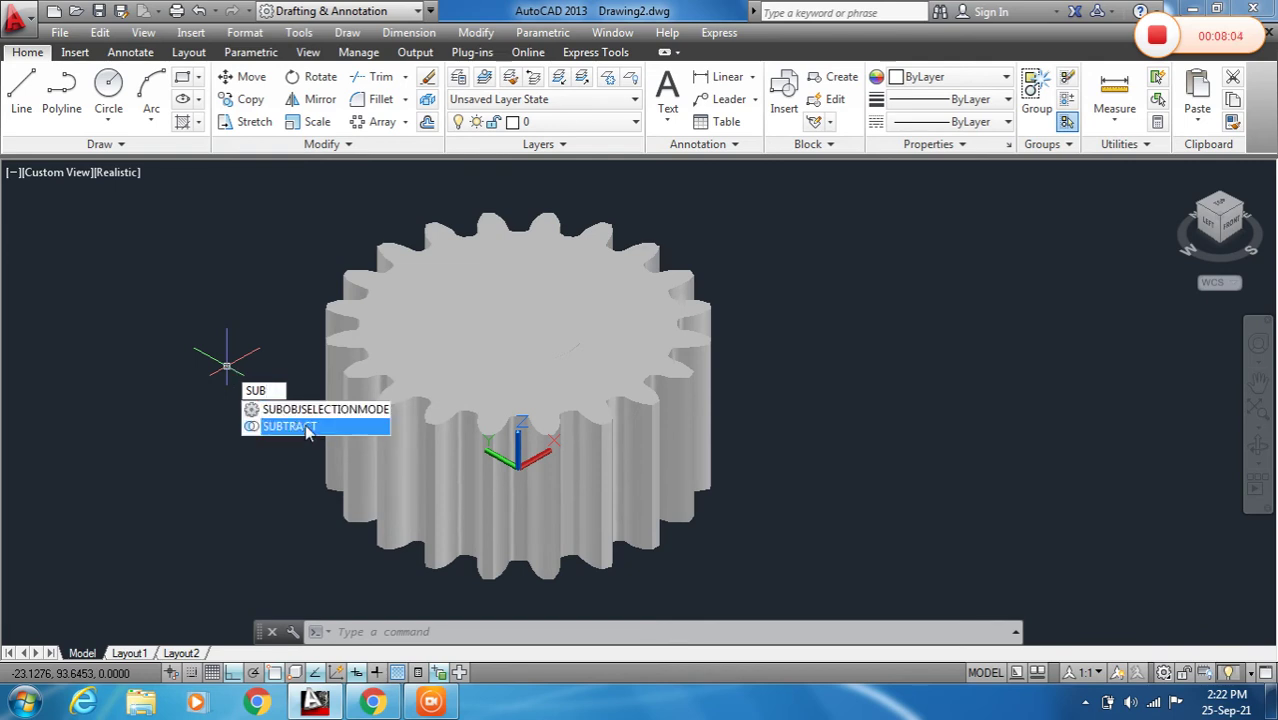
{"action": "left_click", "coordinate": [300, 427]}
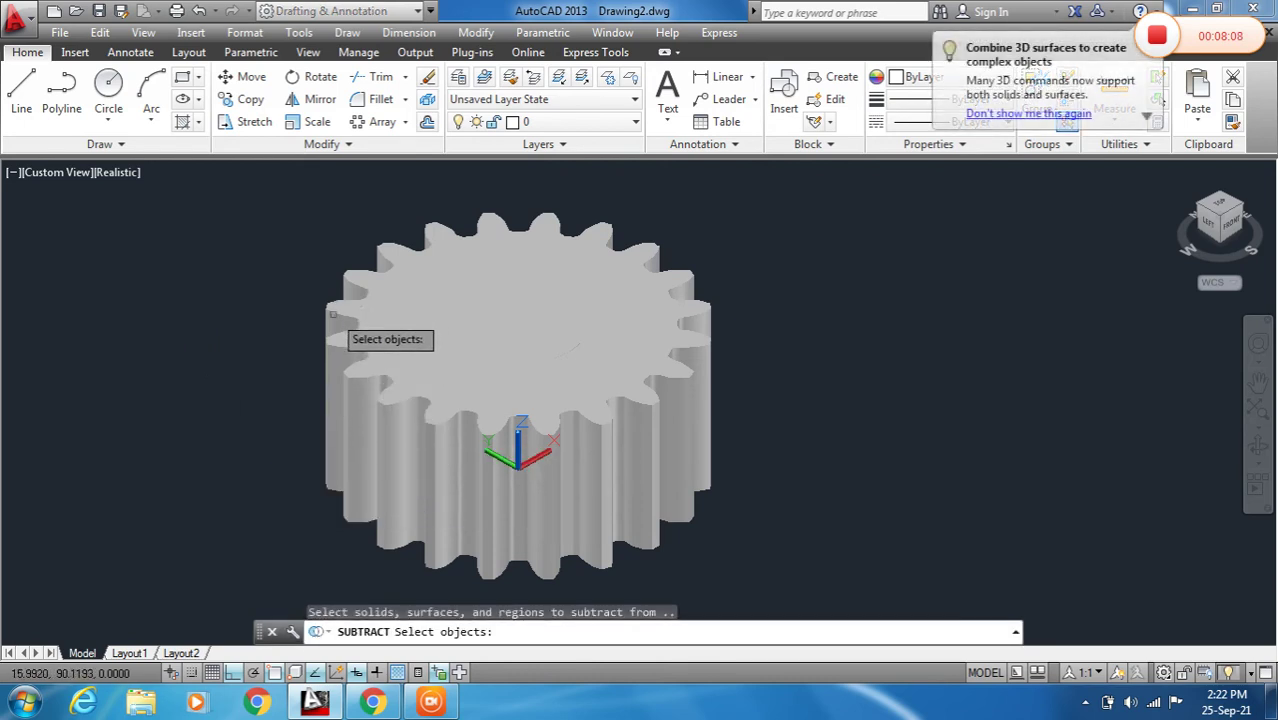
{"action": "left_click", "coordinate": [333, 314]}
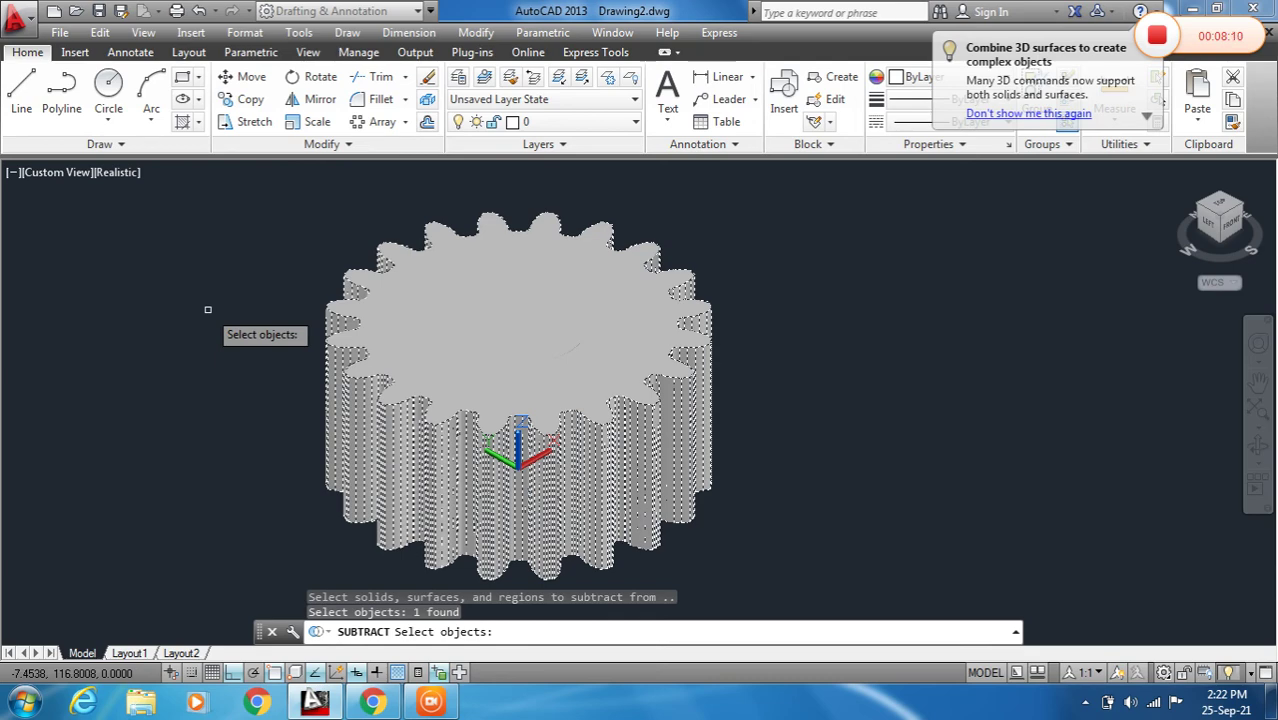
{"action": "key", "text": "Return"}
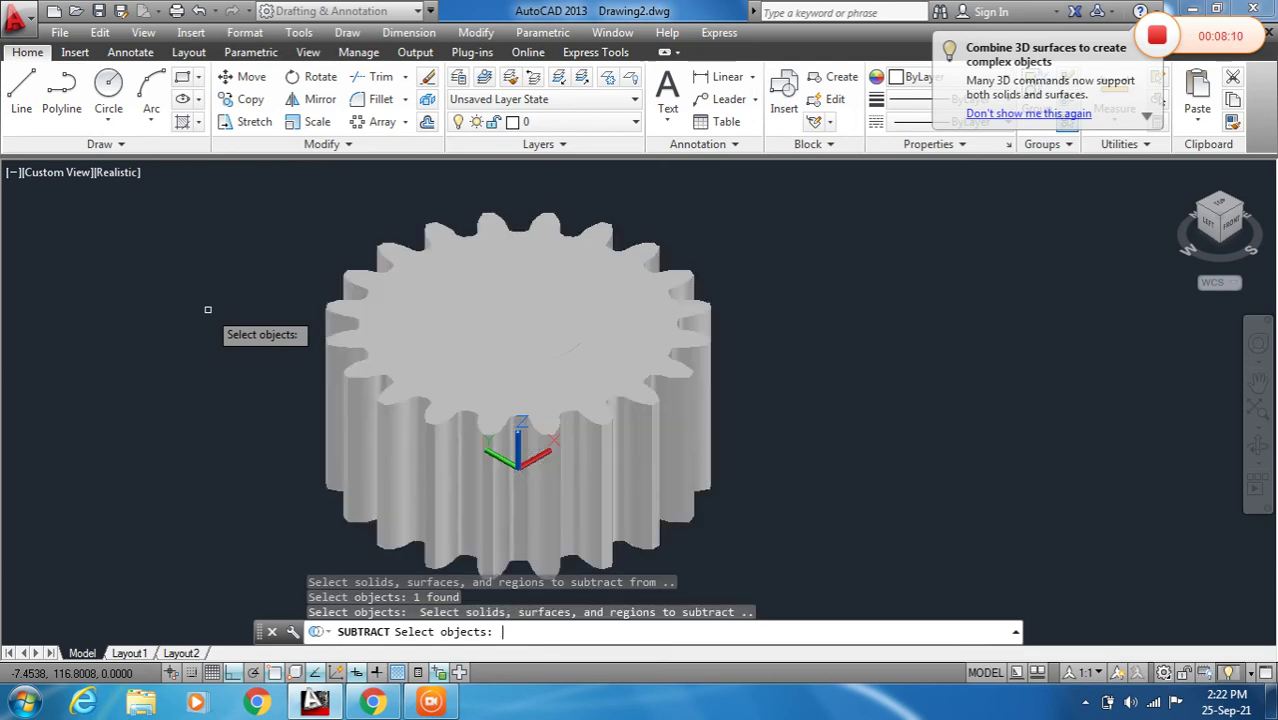
{"action": "left_click", "coordinate": [497, 327]}
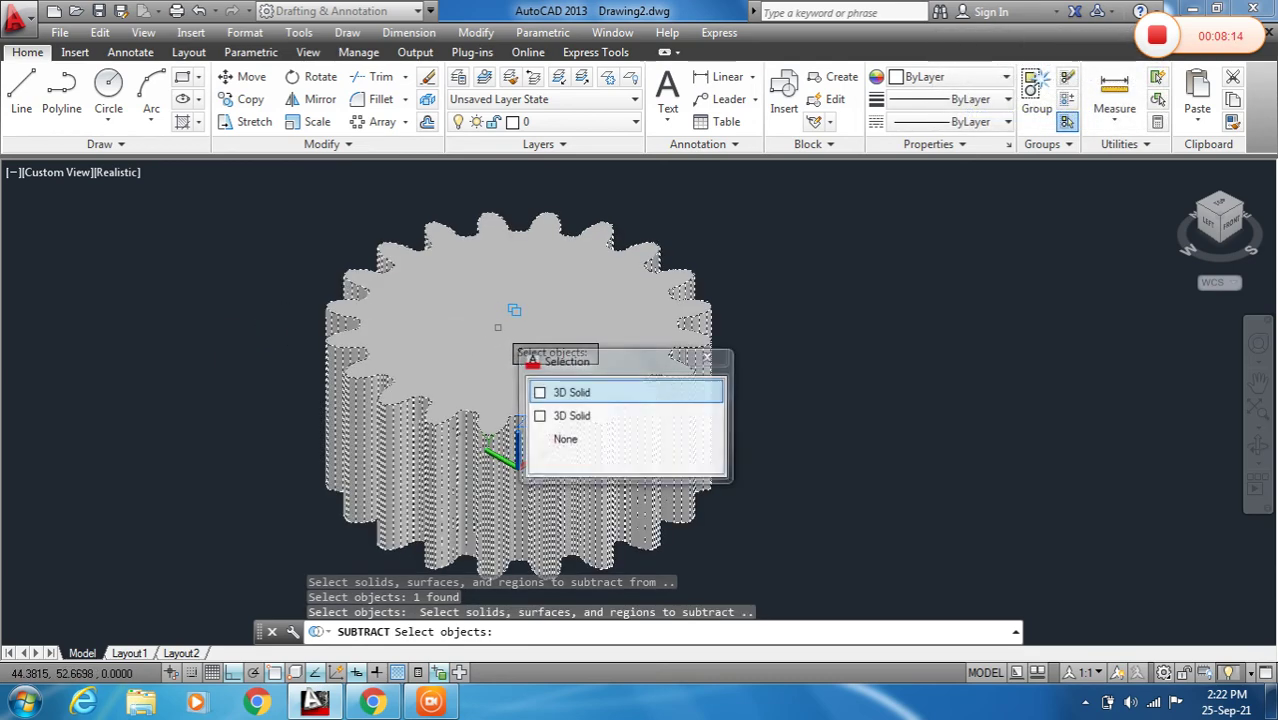
{"action": "left_click", "coordinate": [563, 418]}
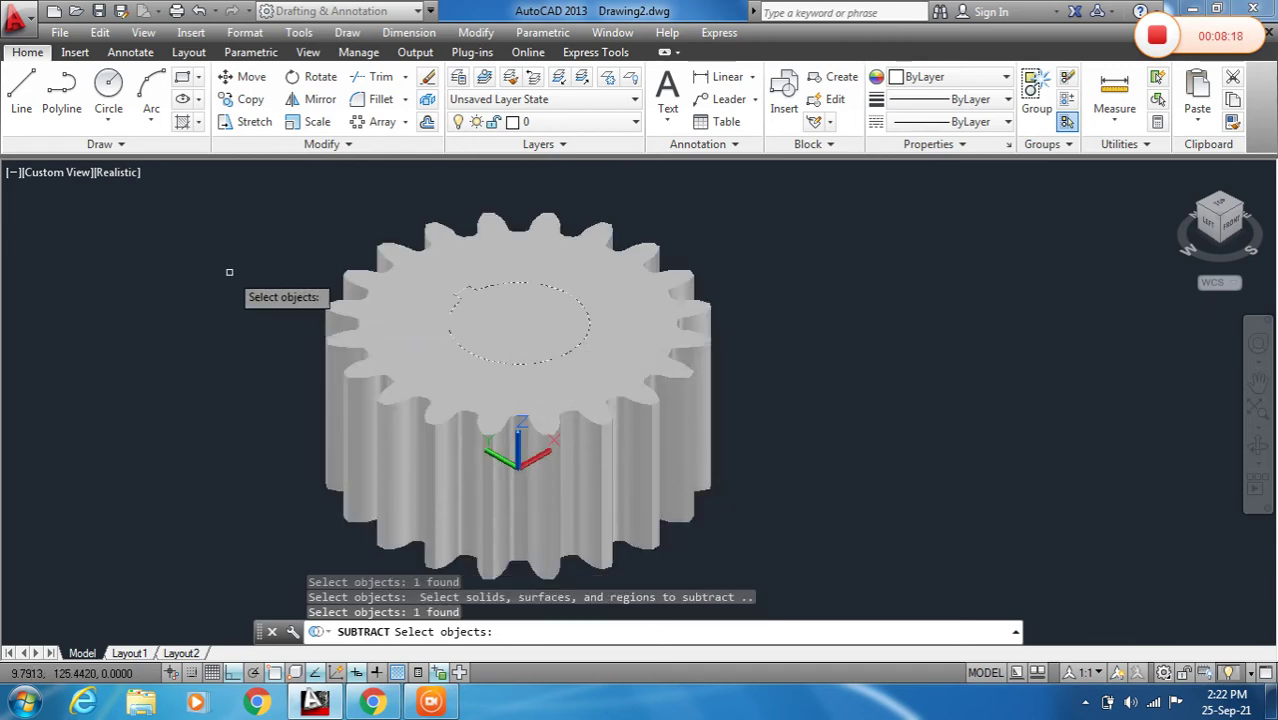
{"action": "key", "text": "Return"}
{"action": "scroll", "coordinate": [482, 318], "scroll_direction": "up", "scroll_amount": 5}
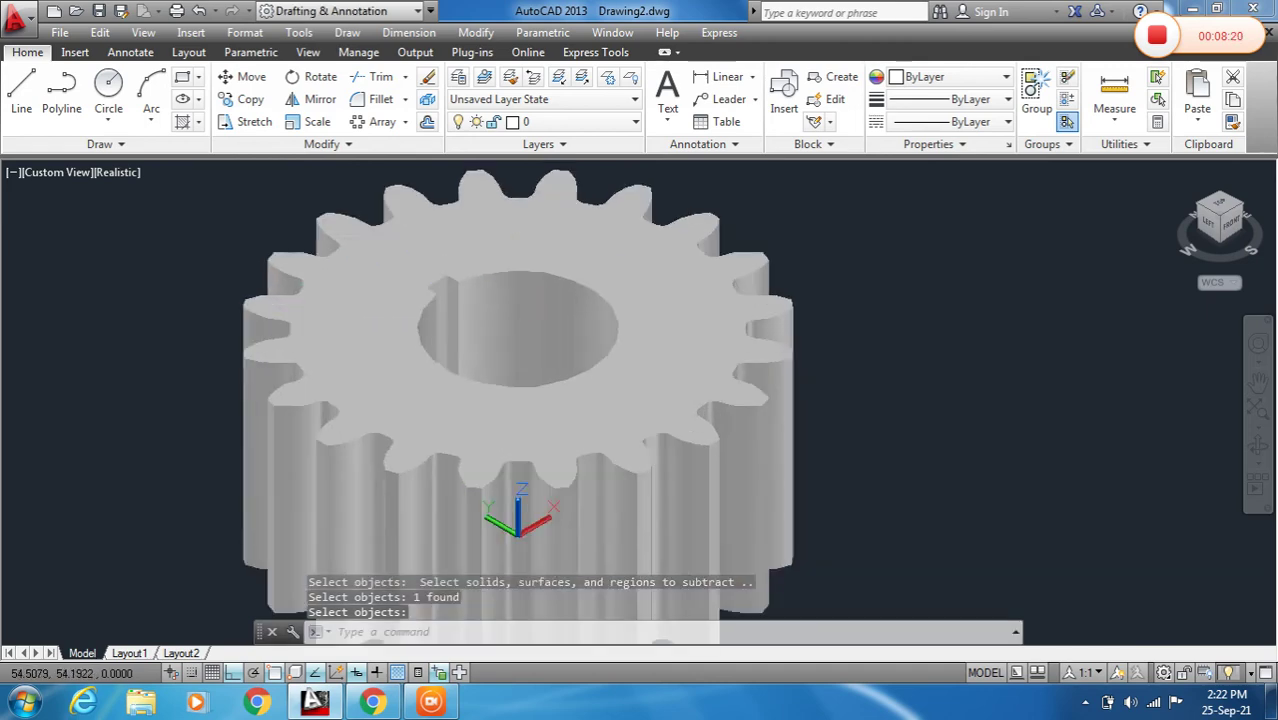
{"action": "scroll", "coordinate": [472, 326], "scroll_direction": "down", "scroll_amount": 5}
{"action": "middle_click_drag", "start_coordinate": [504, 280], "coordinate": [425, 348], "text": "shift"}
{"action": "left_click", "coordinate": [1177, 172]}
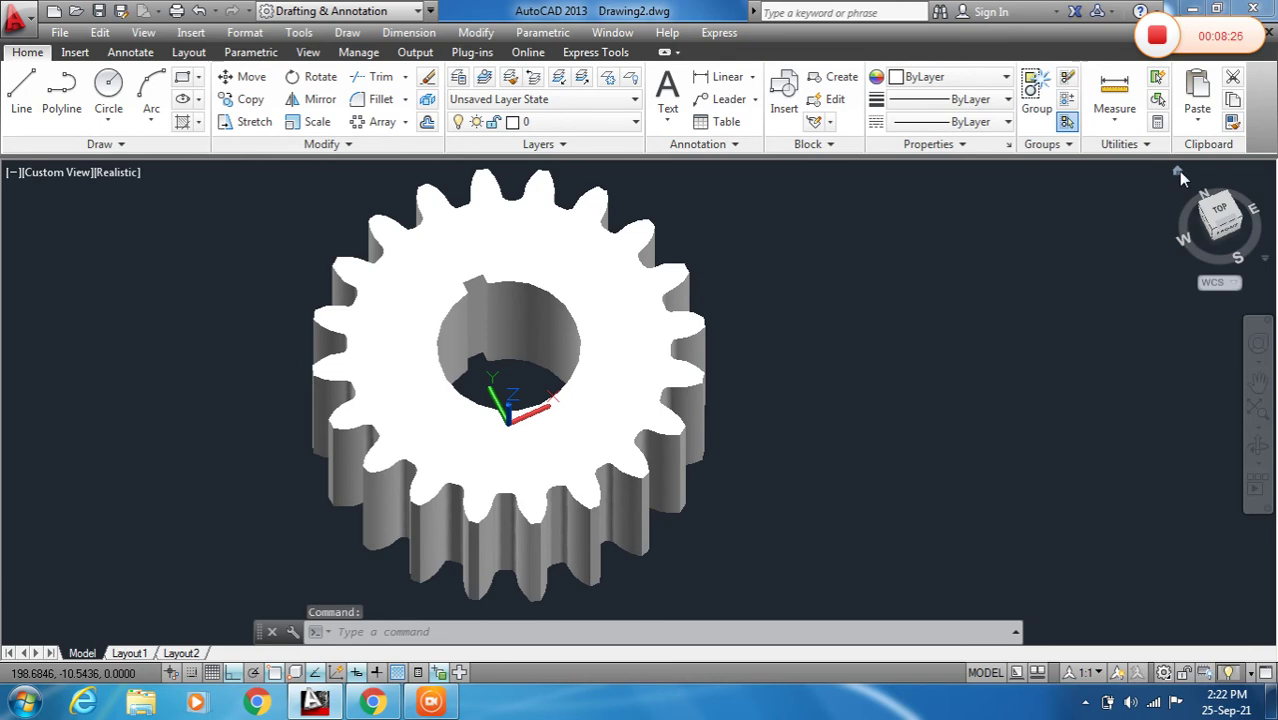
{"action": "scroll", "coordinate": [693, 350], "scroll_direction": "down", "scroll_amount": 2}
{"action": "middle_click_drag", "start_coordinate": [693, 350], "coordinate": [512, 305]}
{"action": "scroll", "coordinate": [484, 313], "scroll_direction": "up", "scroll_amount": 2}
{"action": "scroll", "coordinate": [484, 313], "scroll_direction": "down", "scroll_amount": 4}
{"action": "scroll", "coordinate": [499, 307], "scroll_direction": "up", "scroll_amount": 1}
{"action": "scroll", "coordinate": [469, 275], "scroll_direction": "up", "scroll_amount": 1}
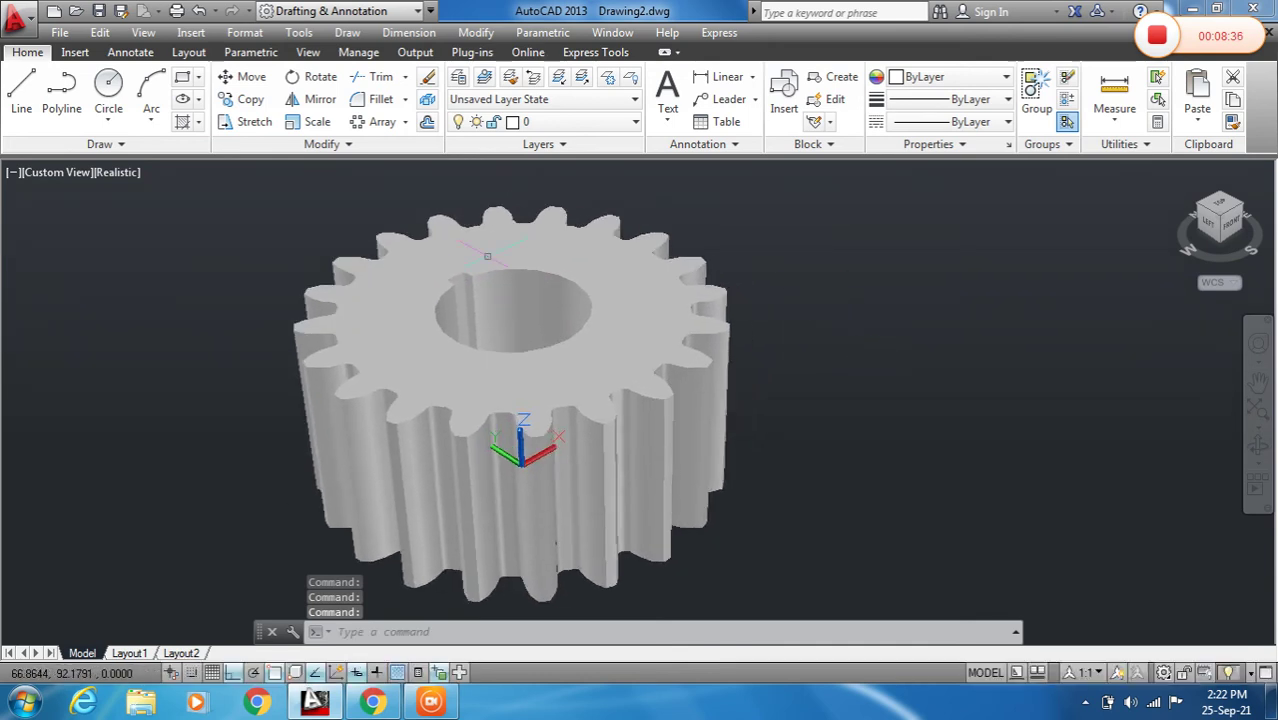
{"action": "scroll", "coordinate": [816, 330], "scroll_direction": "up", "scroll_amount": 1}
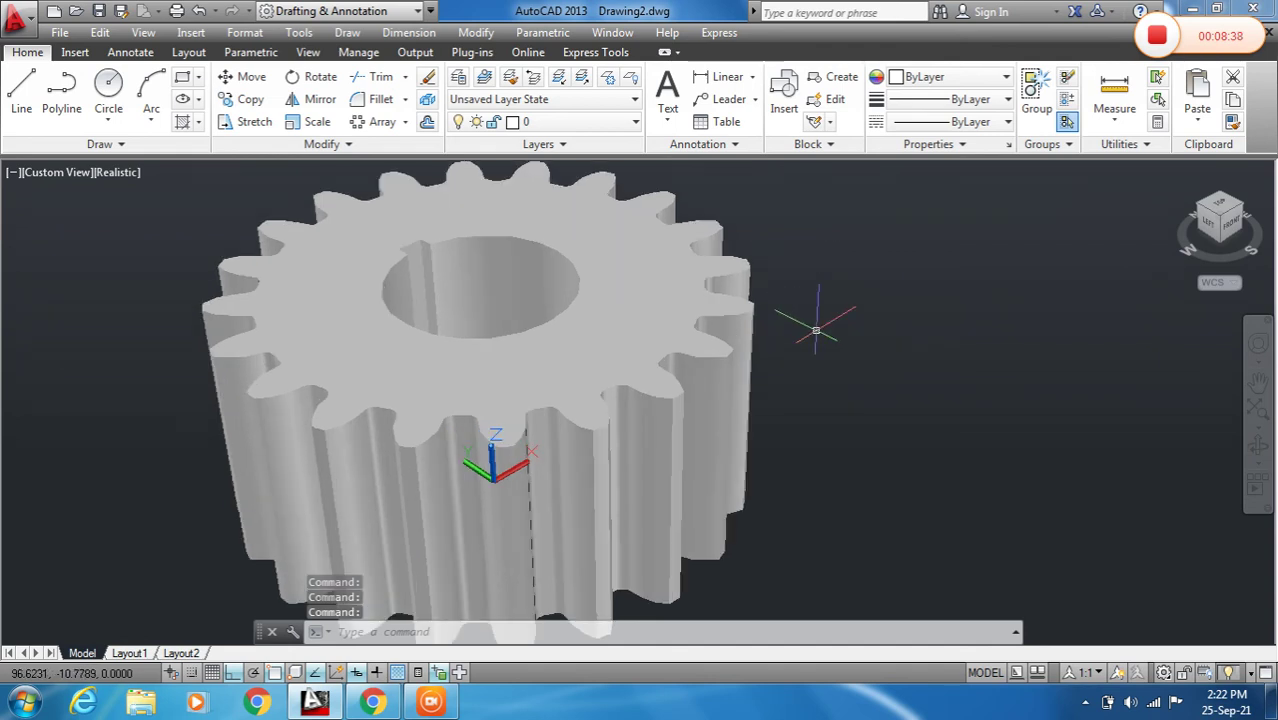
{"action": "scroll", "coordinate": [816, 330], "scroll_direction": "down", "scroll_amount": 2}
{"action": "middle_click_drag", "start_coordinate": [843, 351], "coordinate": [793, 351]}
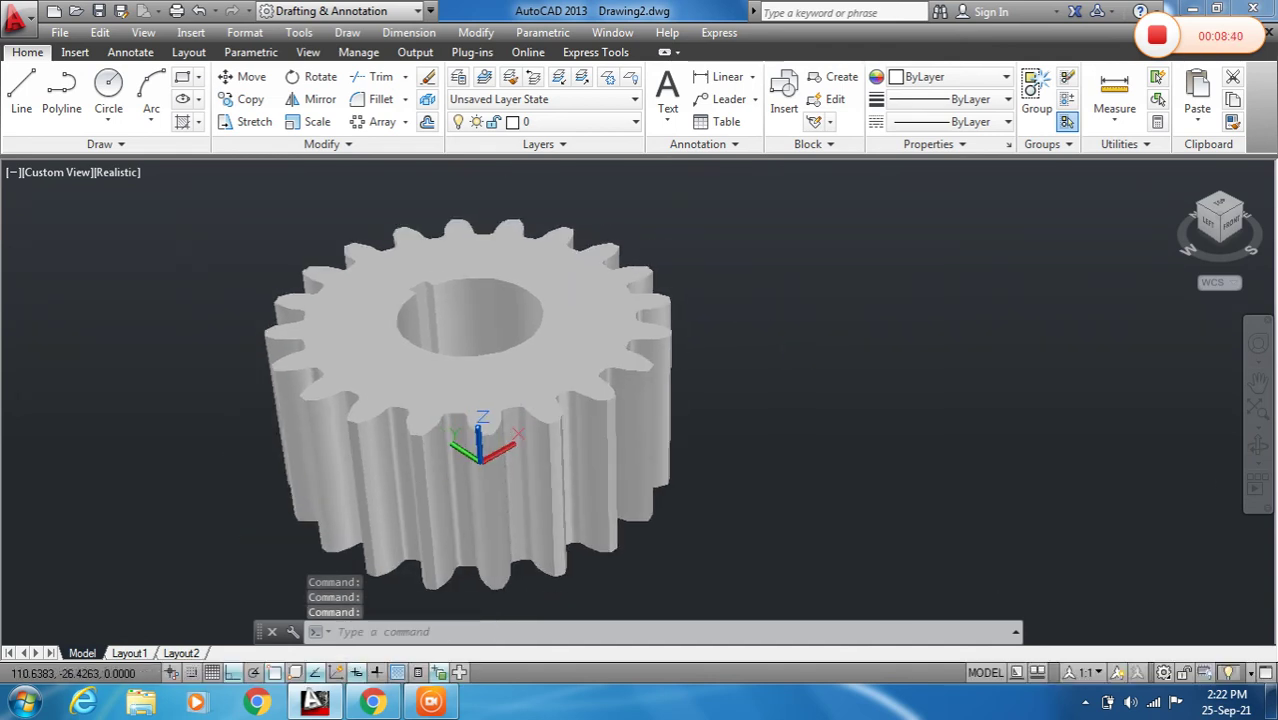
Switch the viewport to 2D Wireframe style and the Top view.
{"action": "left_click", "coordinate": [116, 174]}
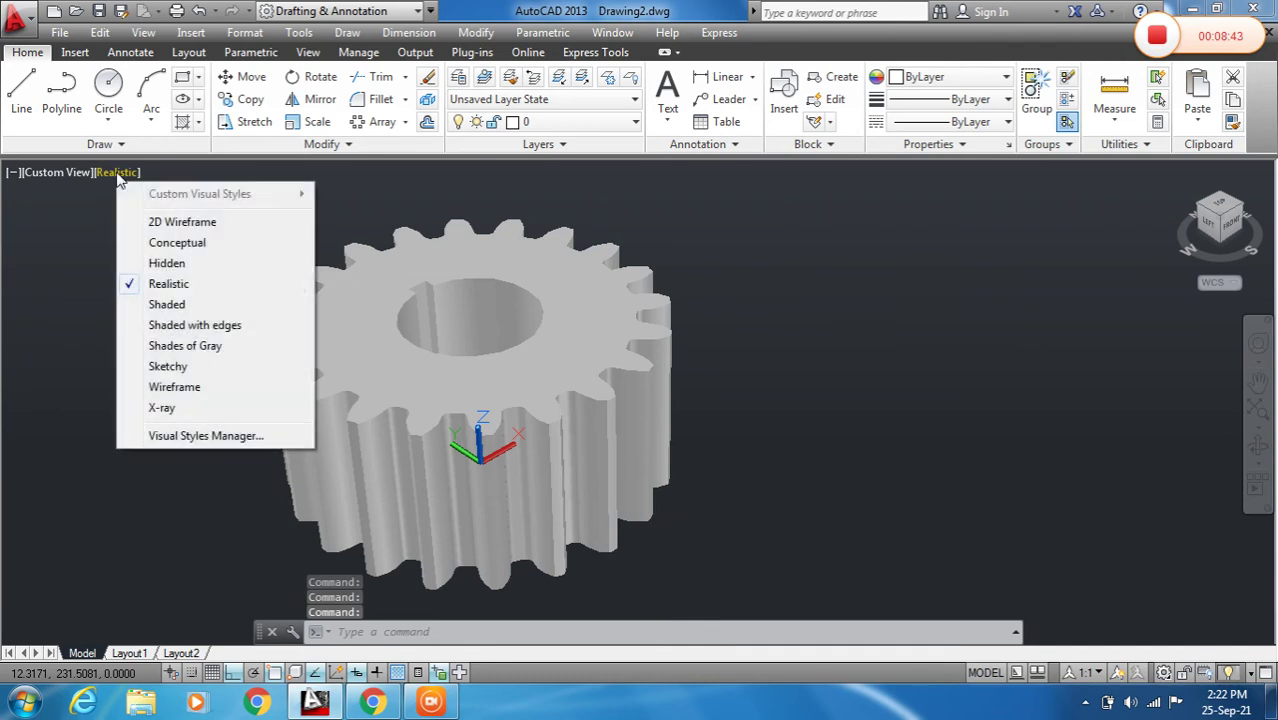
{"action": "left_click", "coordinate": [183, 222]}
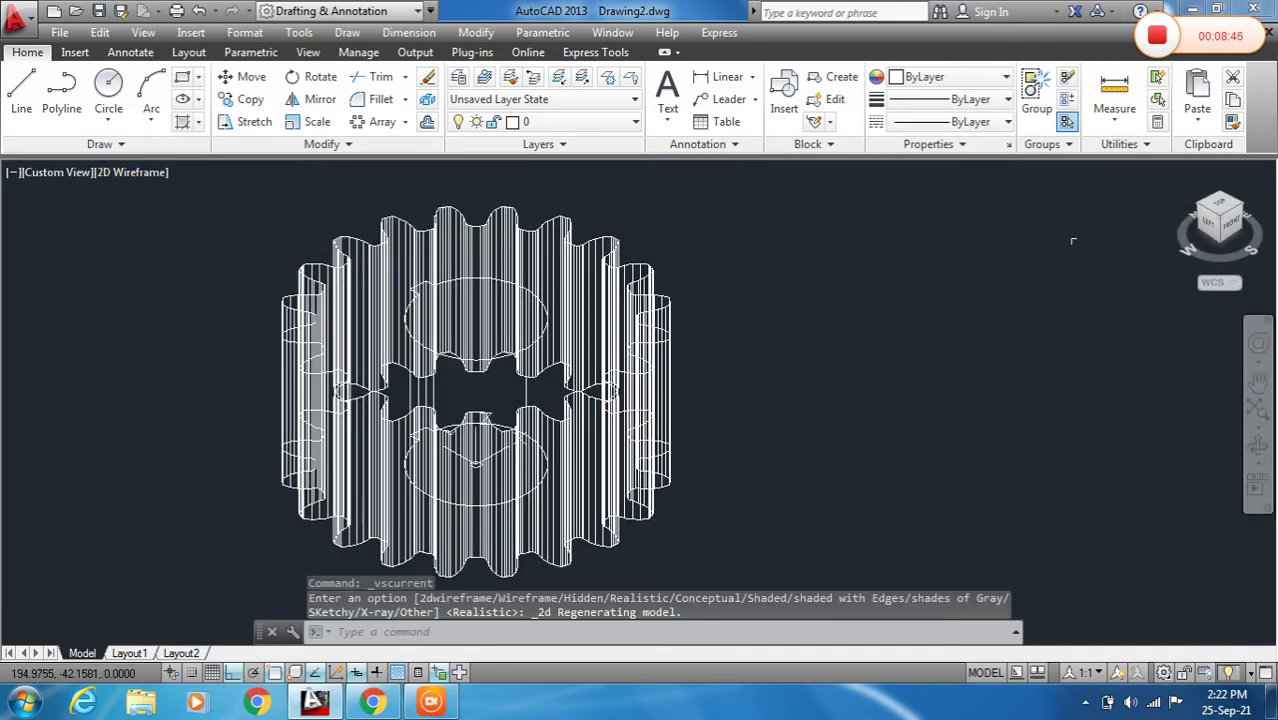
{"action": "left_click", "coordinate": [1228, 213]}
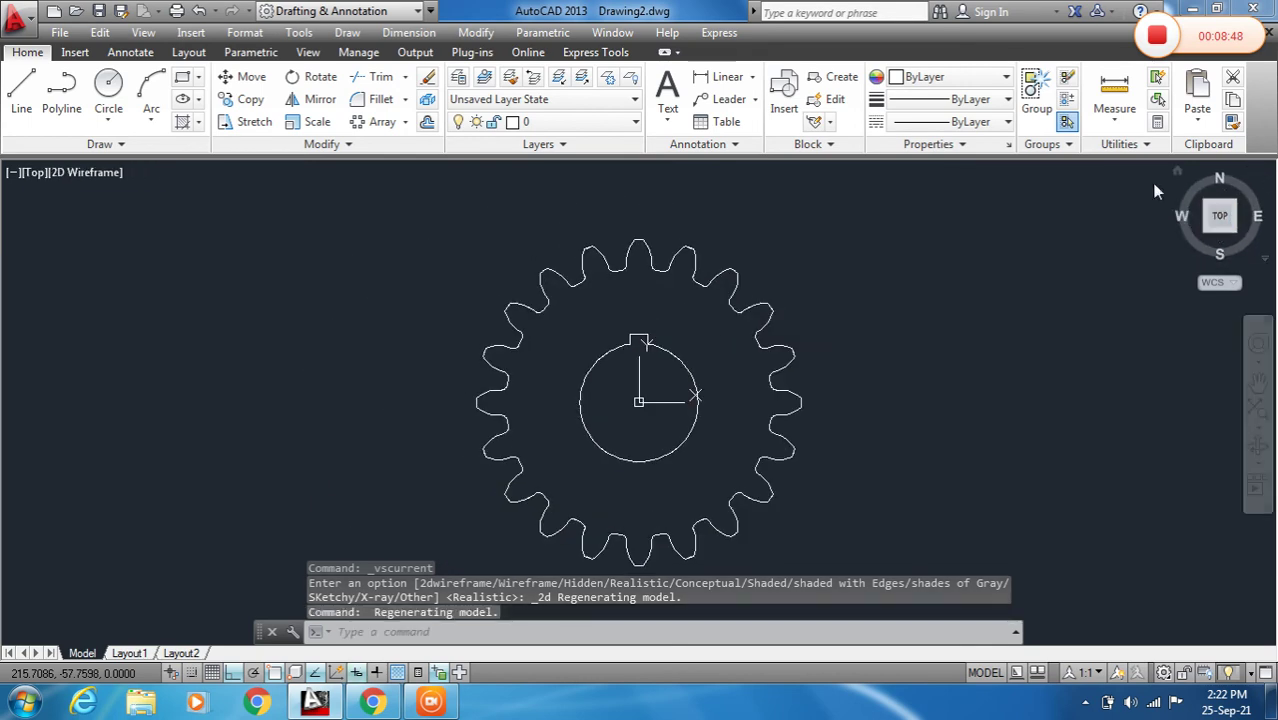
{"action": "left_click", "coordinate": [31, 174]}
{"action": "left_click", "coordinate": [60, 222]}
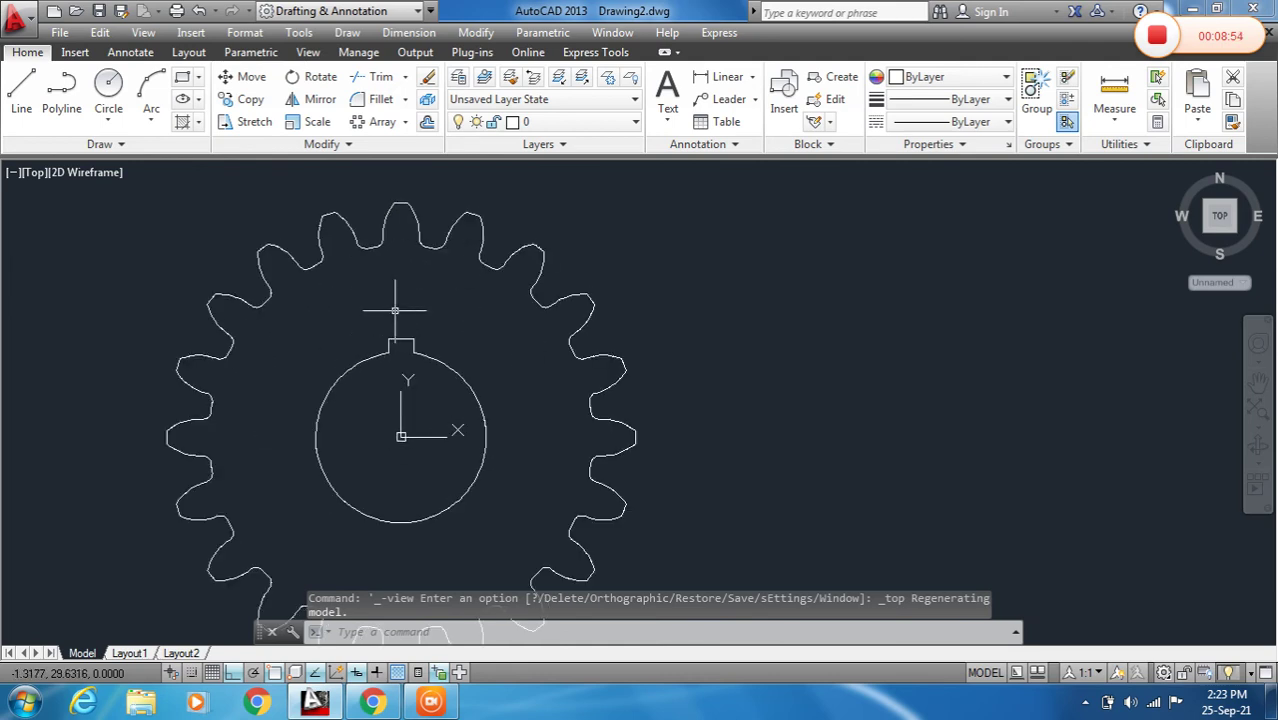
Place a Ø110.0 diameter dimension on the gear's outer tooth edge.
{"action": "left_click", "coordinate": [754, 77]}
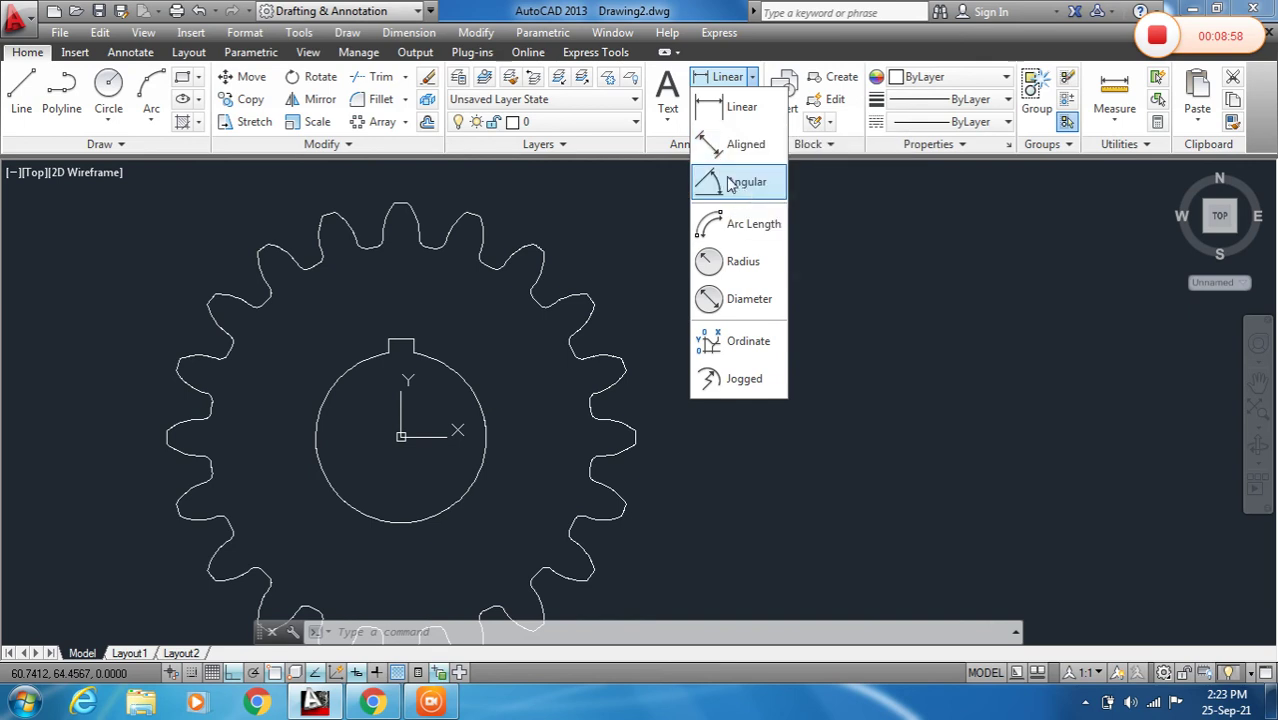
{"action": "left_click", "coordinate": [730, 306]}
{"action": "scroll", "coordinate": [550, 235], "scroll_direction": "up", "scroll_amount": 4}
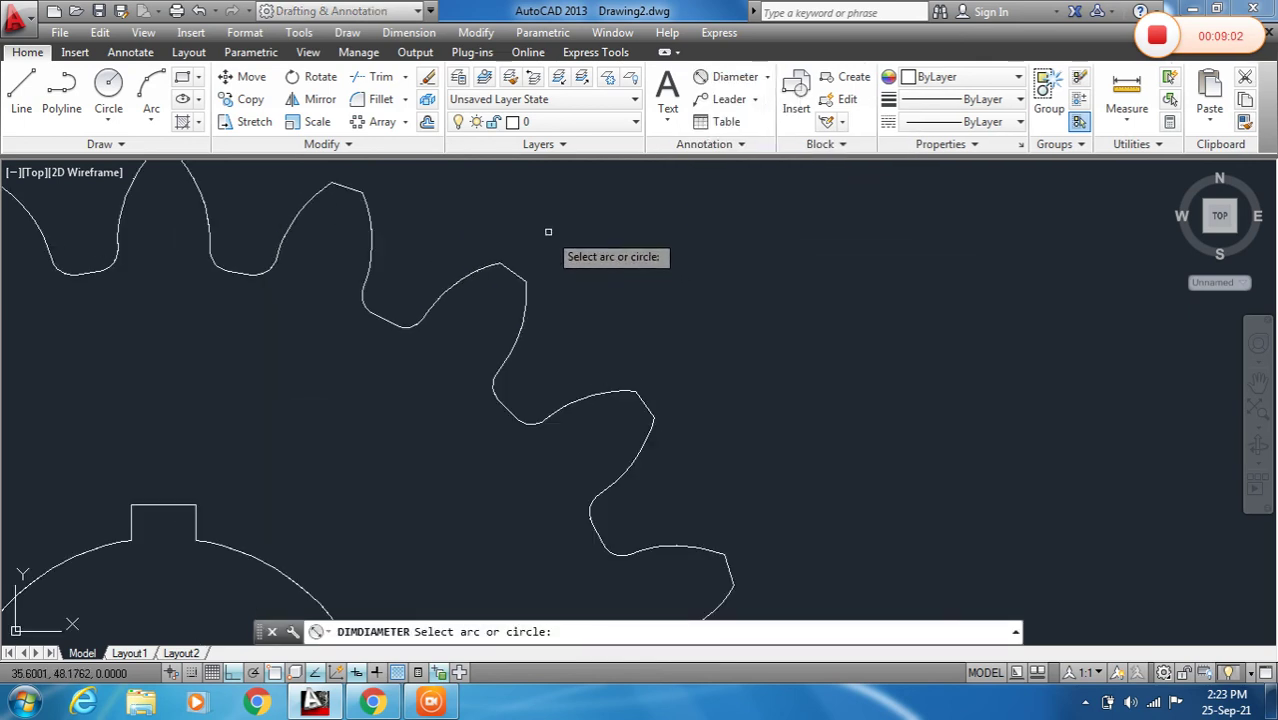
{"action": "left_click", "coordinate": [513, 273]}
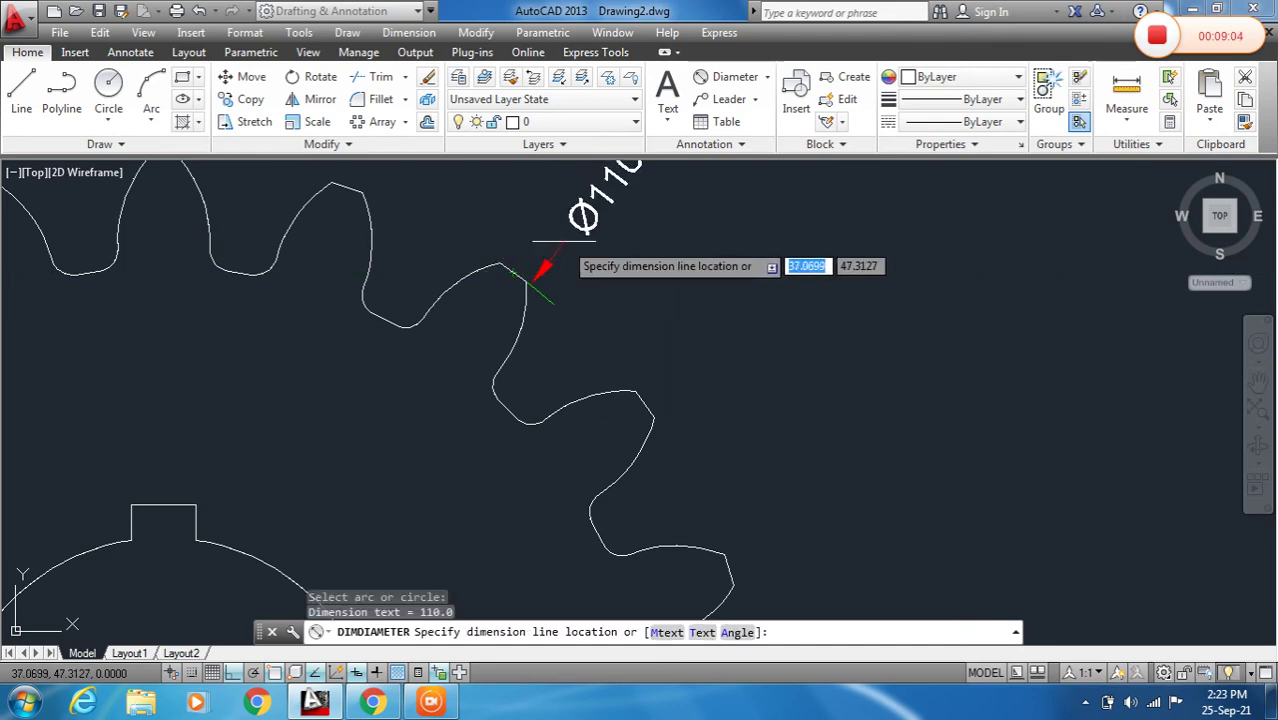
{"action": "scroll", "coordinate": [545, 262], "scroll_direction": "down", "scroll_amount": 4}
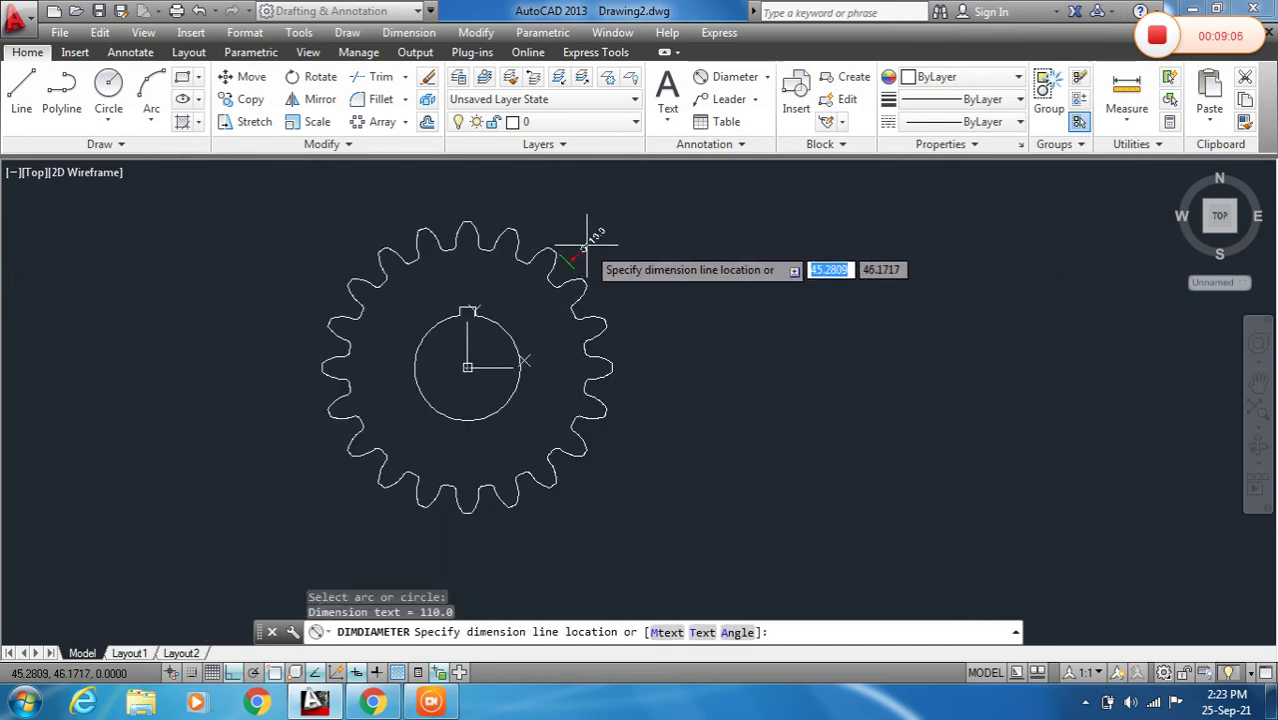
{"action": "left_click", "coordinate": [587, 242]}
{"action": "scroll", "coordinate": [597, 247], "scroll_direction": "up", "scroll_amount": 5}
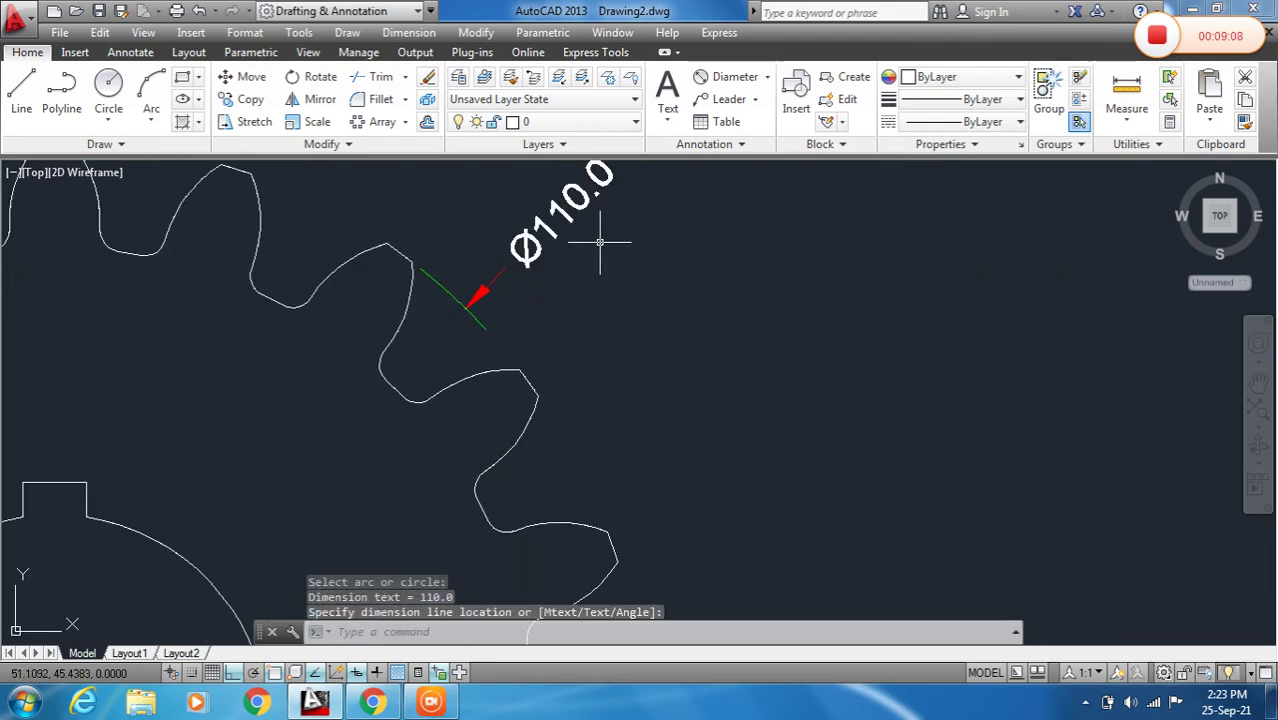
{"action": "scroll", "coordinate": [603, 236], "scroll_direction": "down", "scroll_amount": 6}
{"action": "scroll", "coordinate": [616, 243], "scroll_direction": "up", "scroll_amount": 2}
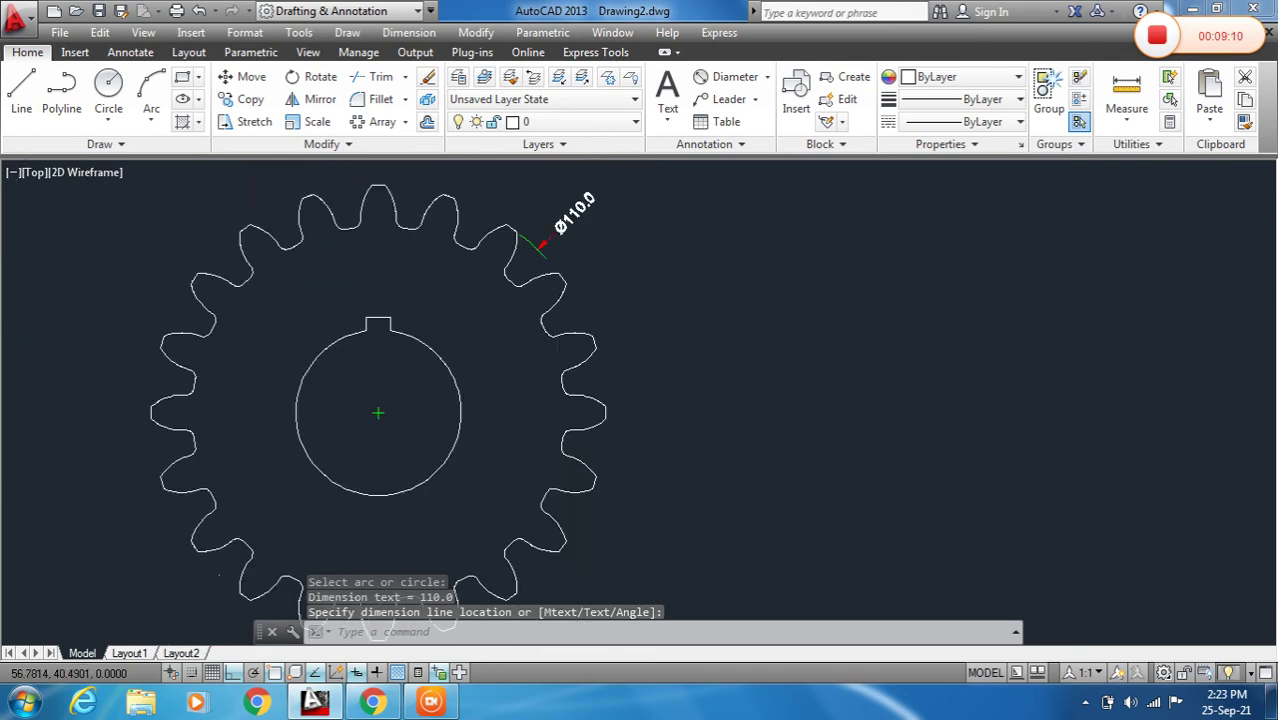
{"action": "scroll", "coordinate": [616, 243], "scroll_direction": "down", "scroll_amount": 3}
{"action": "middle_click_drag", "start_coordinate": [613, 240], "coordinate": [608, 246]}
{"action": "scroll", "coordinate": [480, 272], "scroll_direction": "up", "scroll_amount": 5}
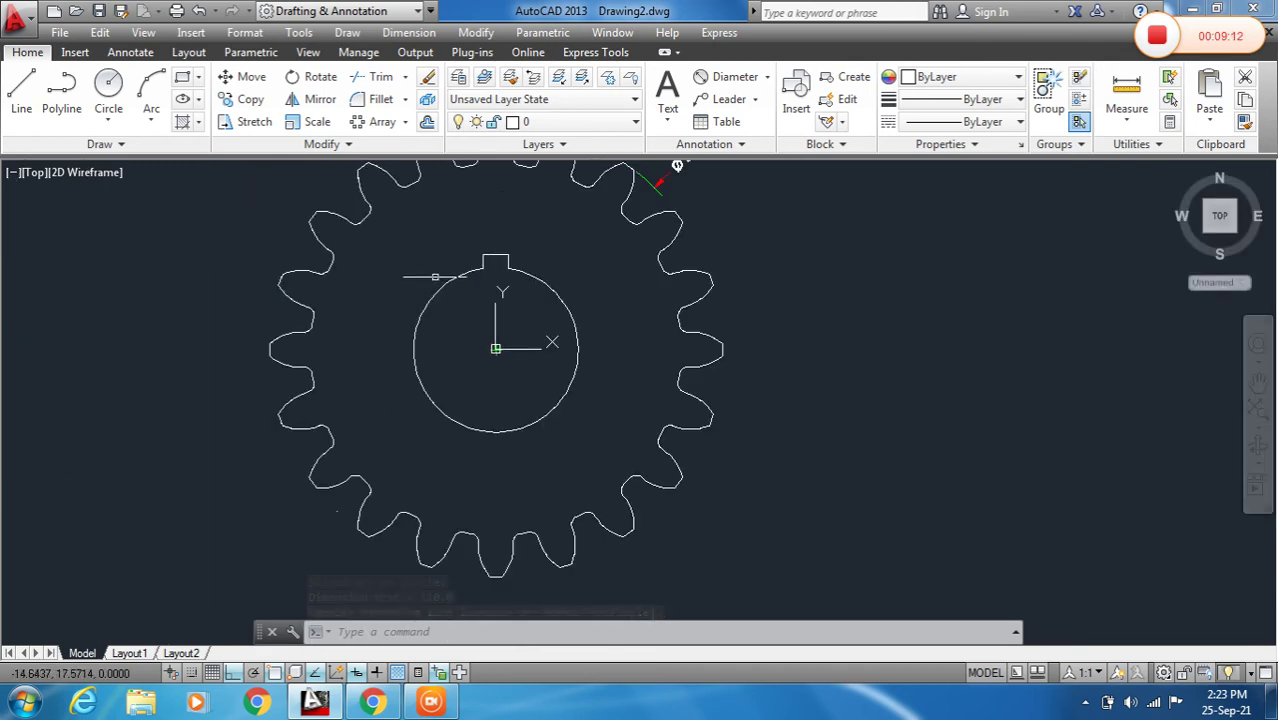
Add a 6.0 linear dimension across the keyway's top corners, placed above the key.
{"action": "left_click", "coordinate": [768, 85]}
{"action": "left_click", "coordinate": [745, 108]}
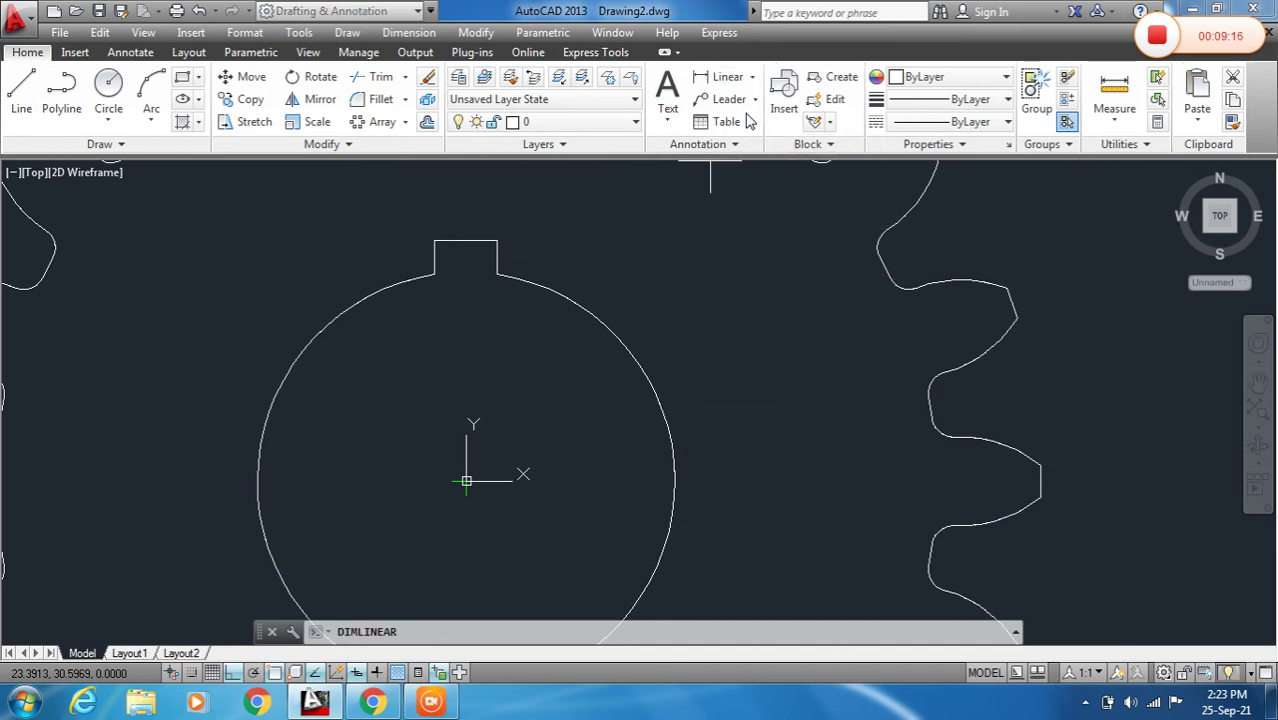
{"action": "scroll", "coordinate": [480, 340], "scroll_direction": "down", "scroll_amount": 2}
{"action": "scroll", "coordinate": [465, 277], "scroll_direction": "up", "scroll_amount": 4}
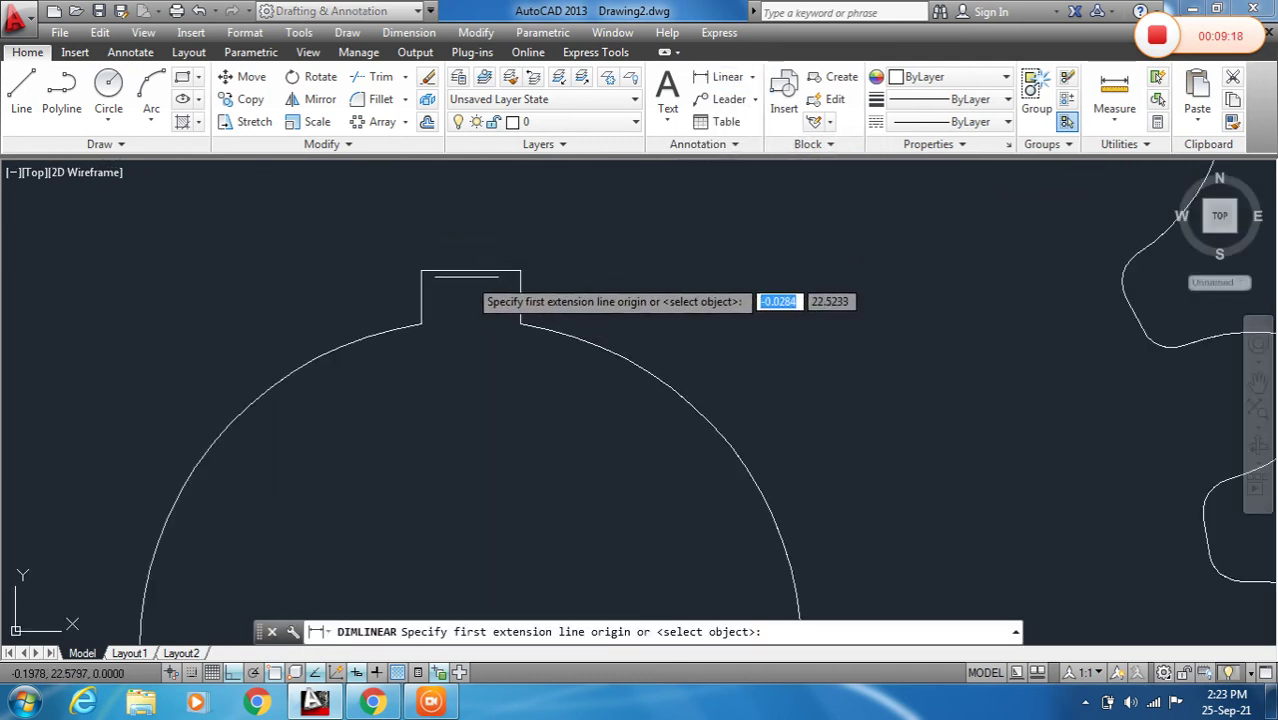
{"action": "left_click", "coordinate": [420, 269]}
{"action": "left_click", "coordinate": [520, 270]}
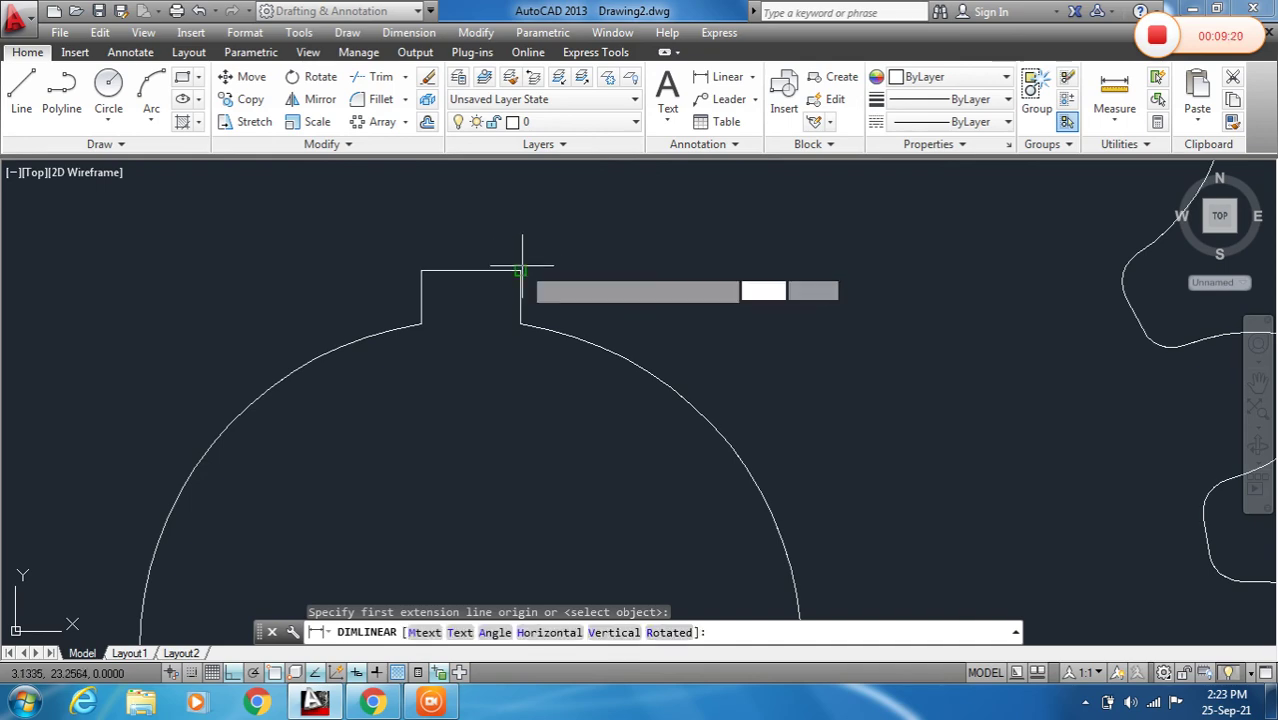
{"action": "left_click", "coordinate": [500, 188]}
{"action": "scroll", "coordinate": [494, 508], "scroll_direction": "down", "scroll_amount": 3}
{"action": "scroll", "coordinate": [511, 265], "scroll_direction": "up", "scroll_amount": 3}
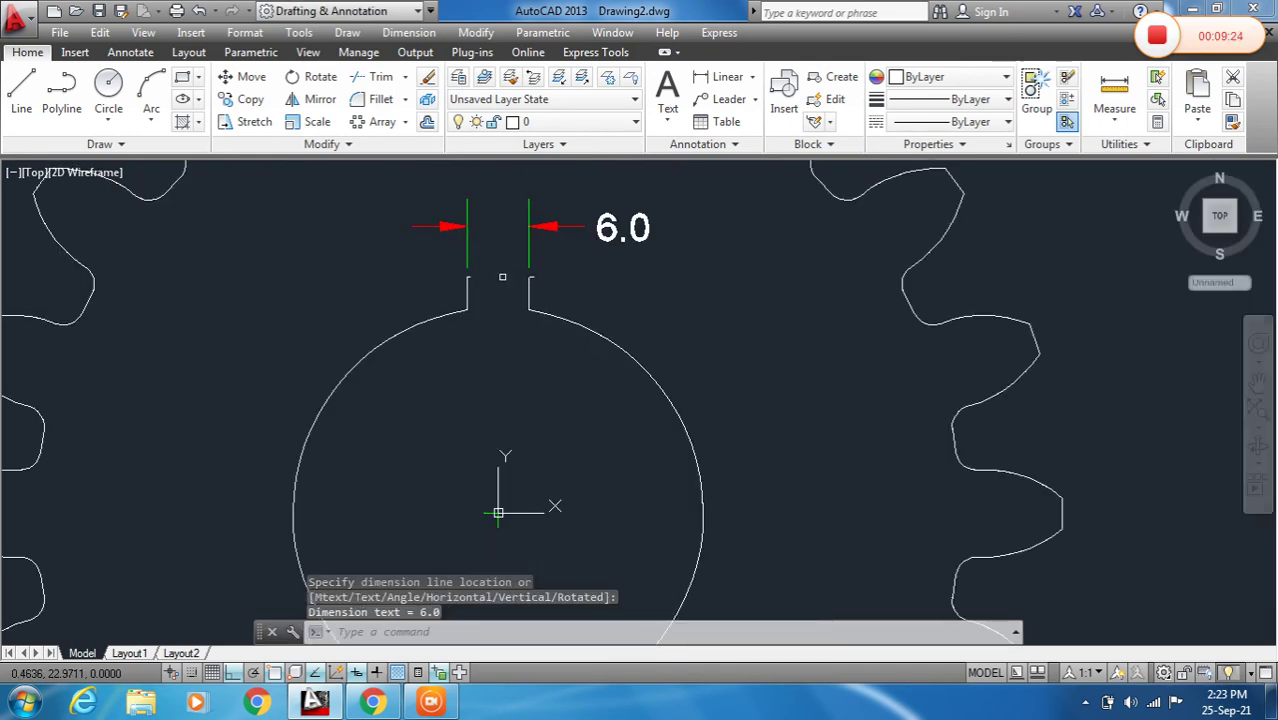
{"action": "scroll", "coordinate": [502, 277], "scroll_direction": "up", "scroll_amount": 4}
Add a vertical 3.2 dimension on the keyway's left side, then delete it.
{"action": "key", "text": "Return"}
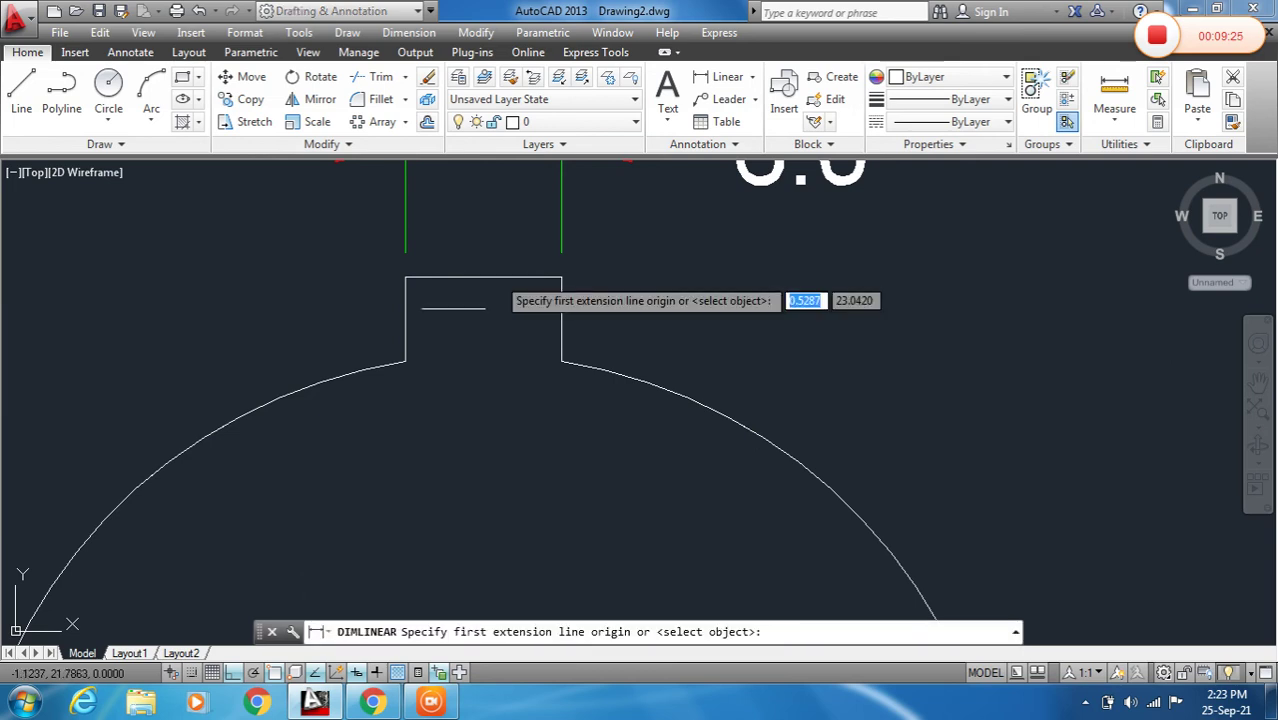
{"action": "left_click", "coordinate": [406, 277]}
{"action": "left_click", "coordinate": [406, 362]}
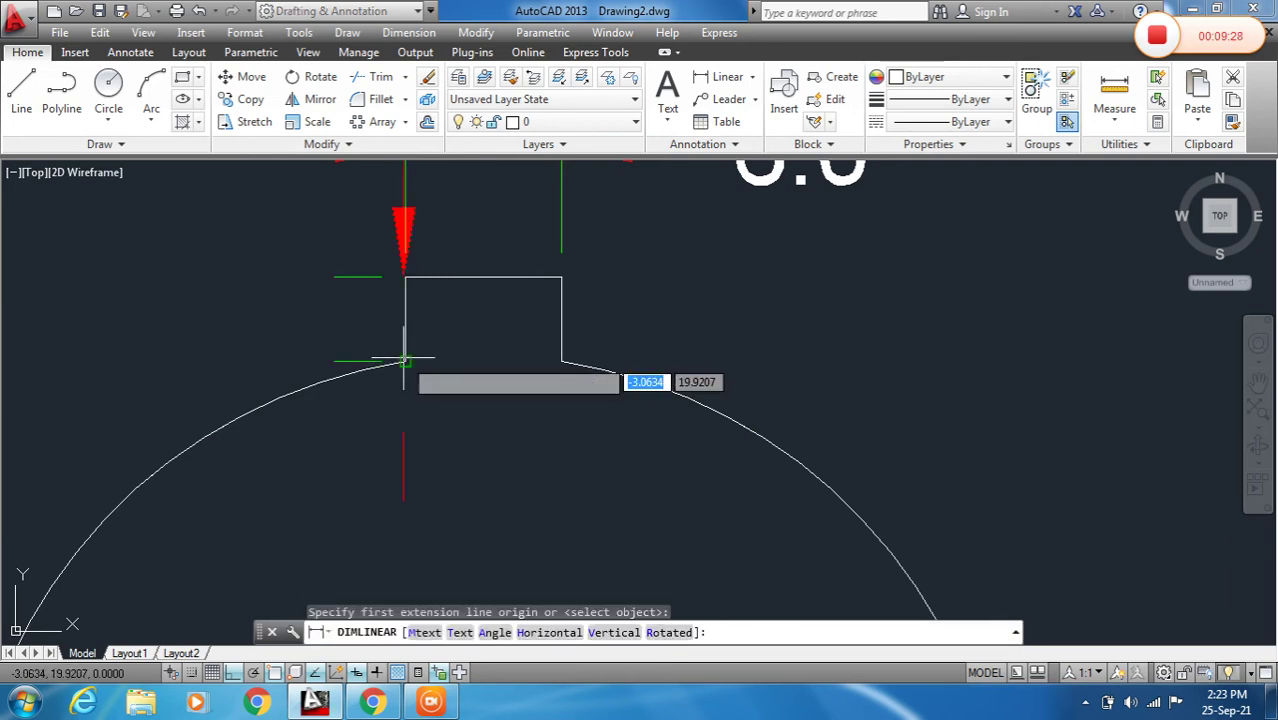
{"action": "scroll", "coordinate": [366, 320], "scroll_direction": "down", "scroll_amount": 6}
{"action": "left_click", "coordinate": [344, 311]}
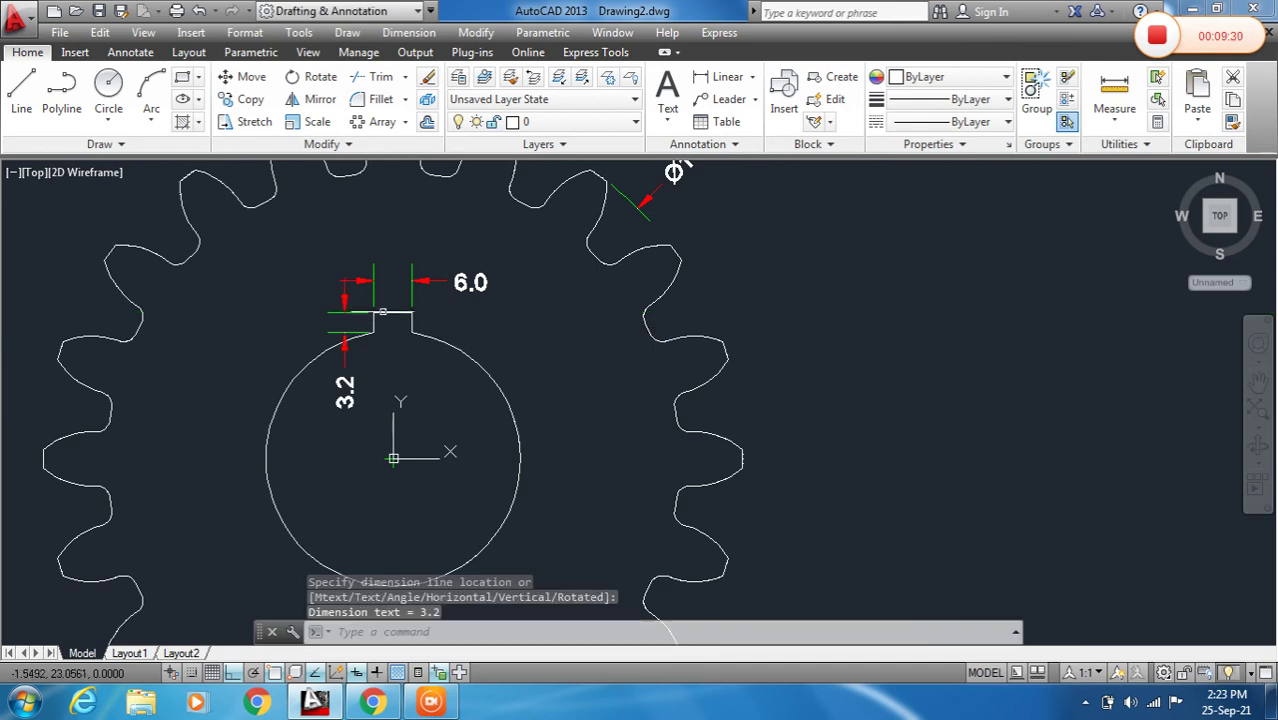
{"action": "left_click", "coordinate": [362, 338]}
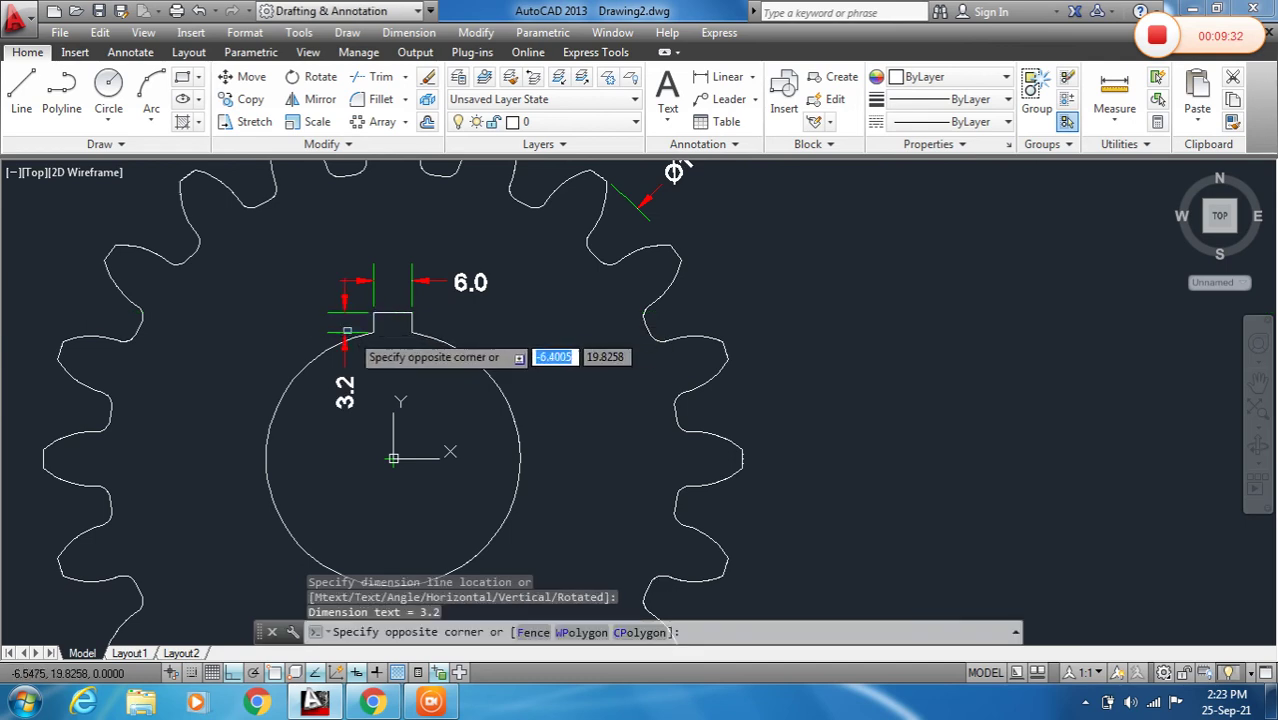
{"action": "left_click", "coordinate": [340, 326]}
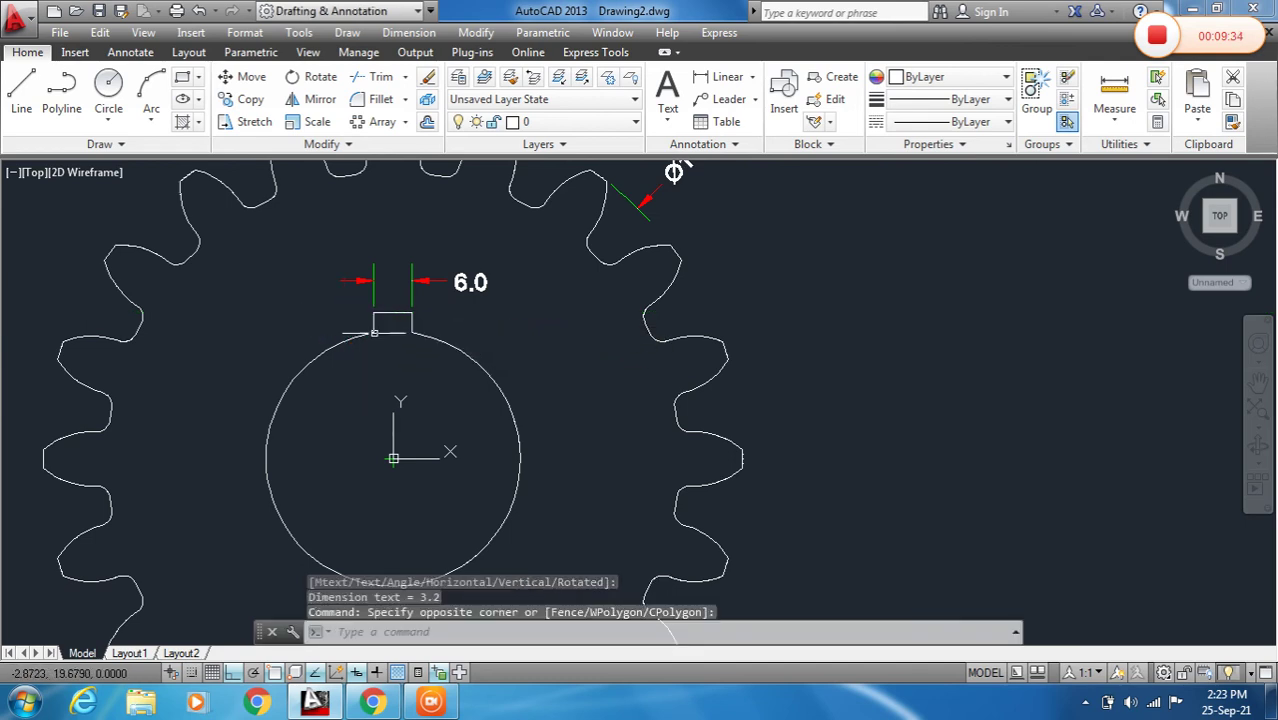
{"action": "key", "text": "Delete"}
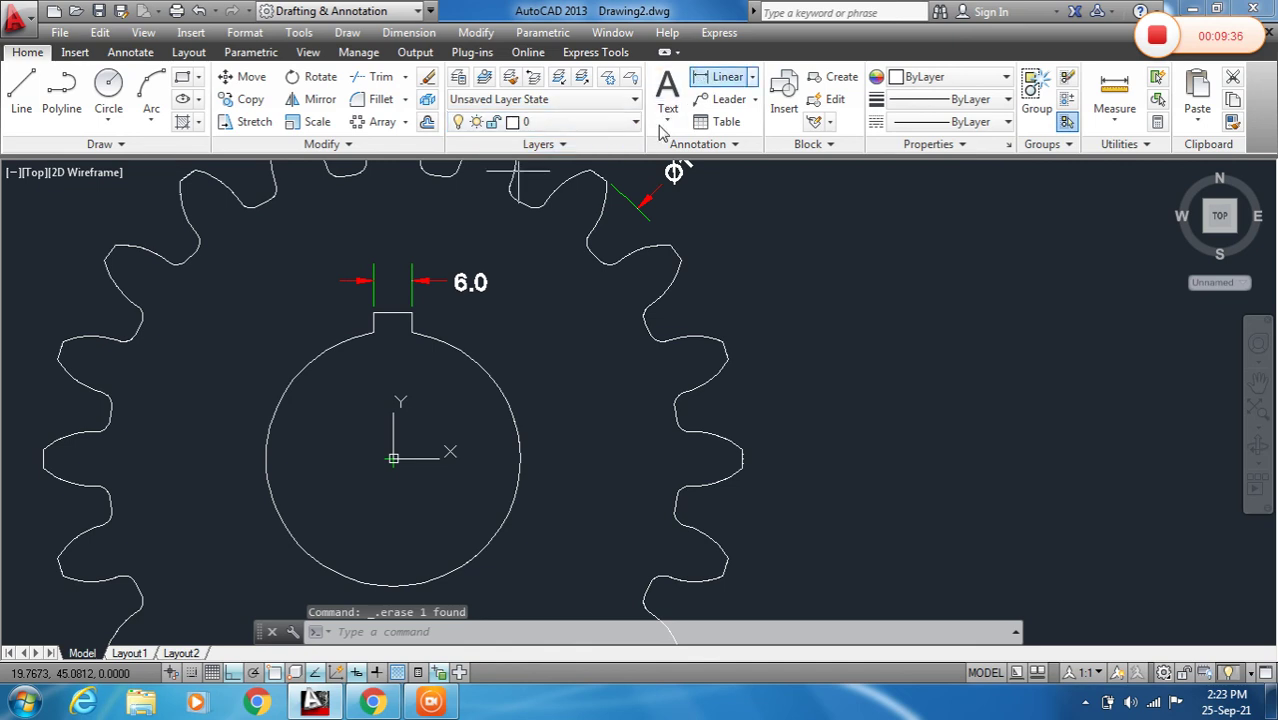
Dimension the key depth with a vertical 23.0 from keyway top to bore centre.
{"action": "left_click", "coordinate": [722, 76]}
{"action": "scroll", "coordinate": [385, 340], "scroll_direction": "up", "scroll_amount": 2}
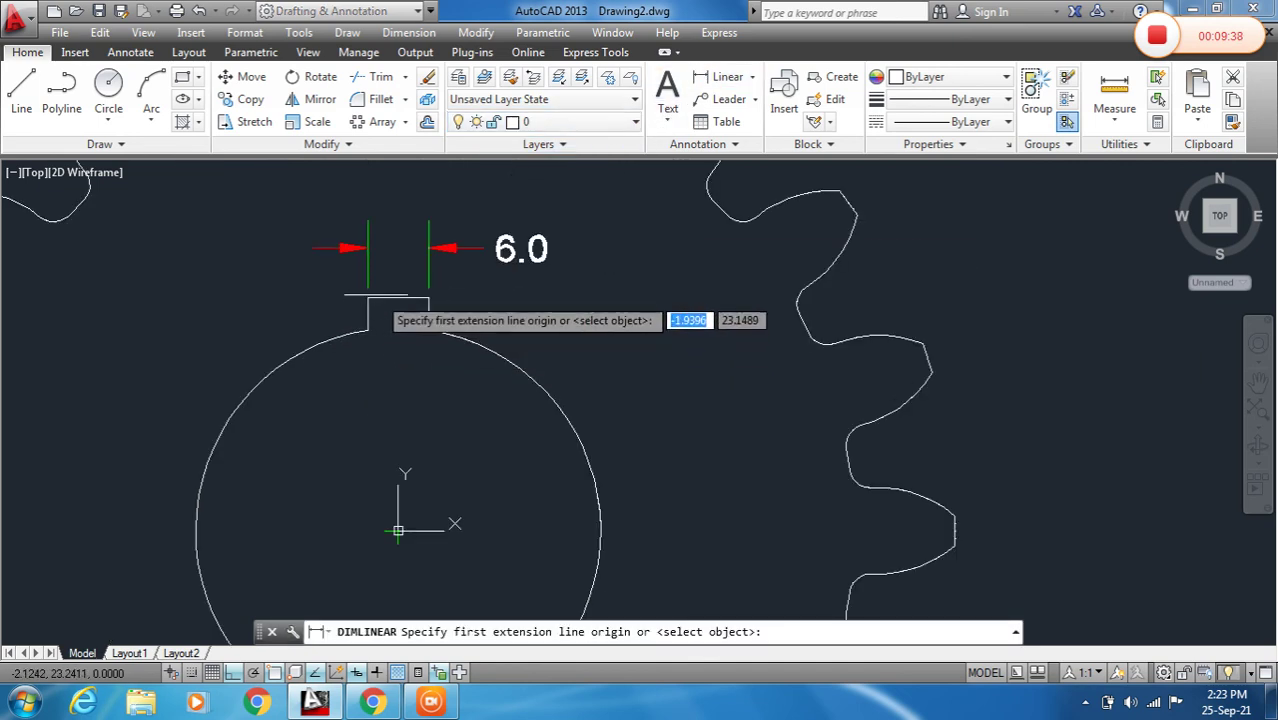
{"action": "left_click", "coordinate": [372, 298]}
{"action": "scroll", "coordinate": [378, 320], "scroll_direction": "down", "scroll_amount": 2}
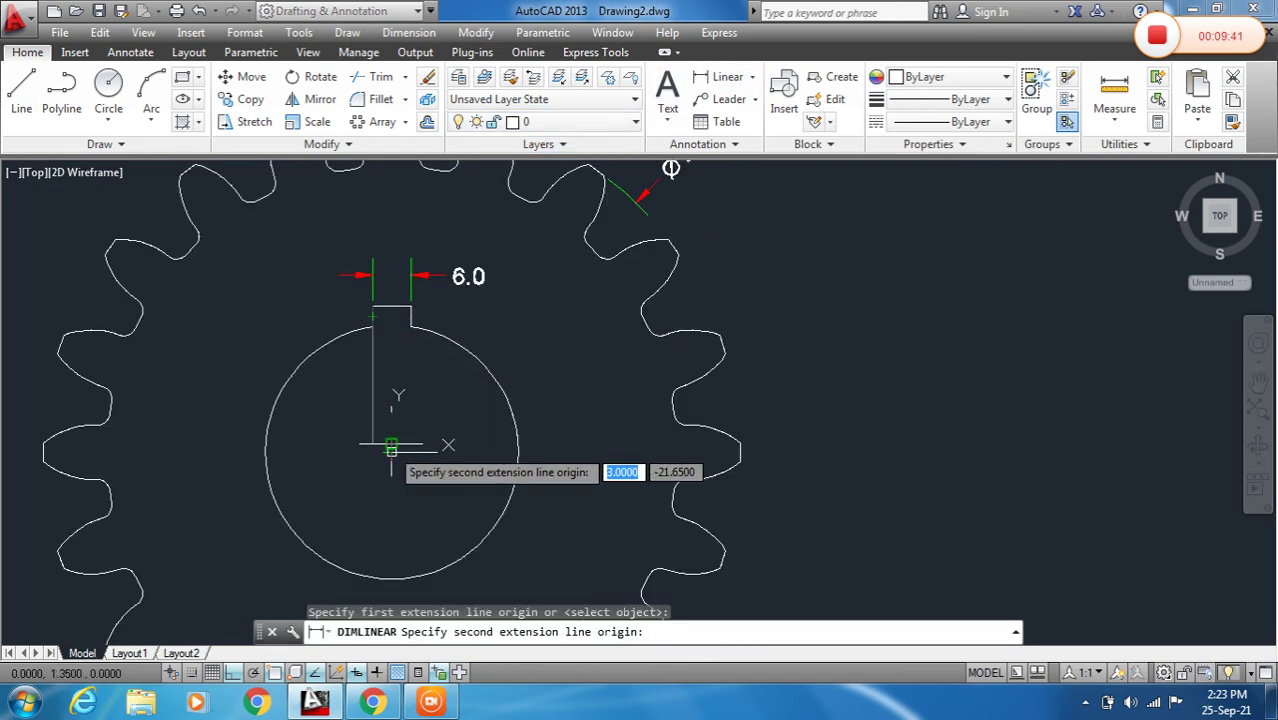
{"action": "left_click", "coordinate": [390, 449]}
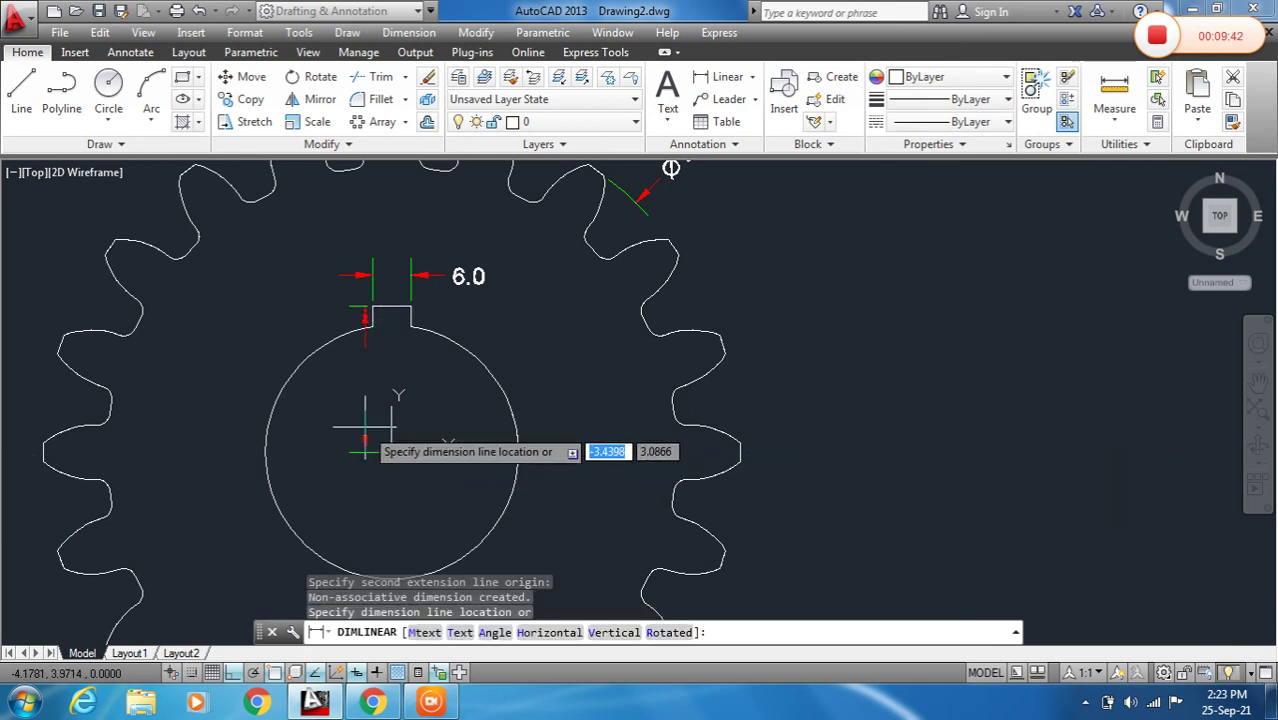
{"action": "left_click", "coordinate": [233, 375]}
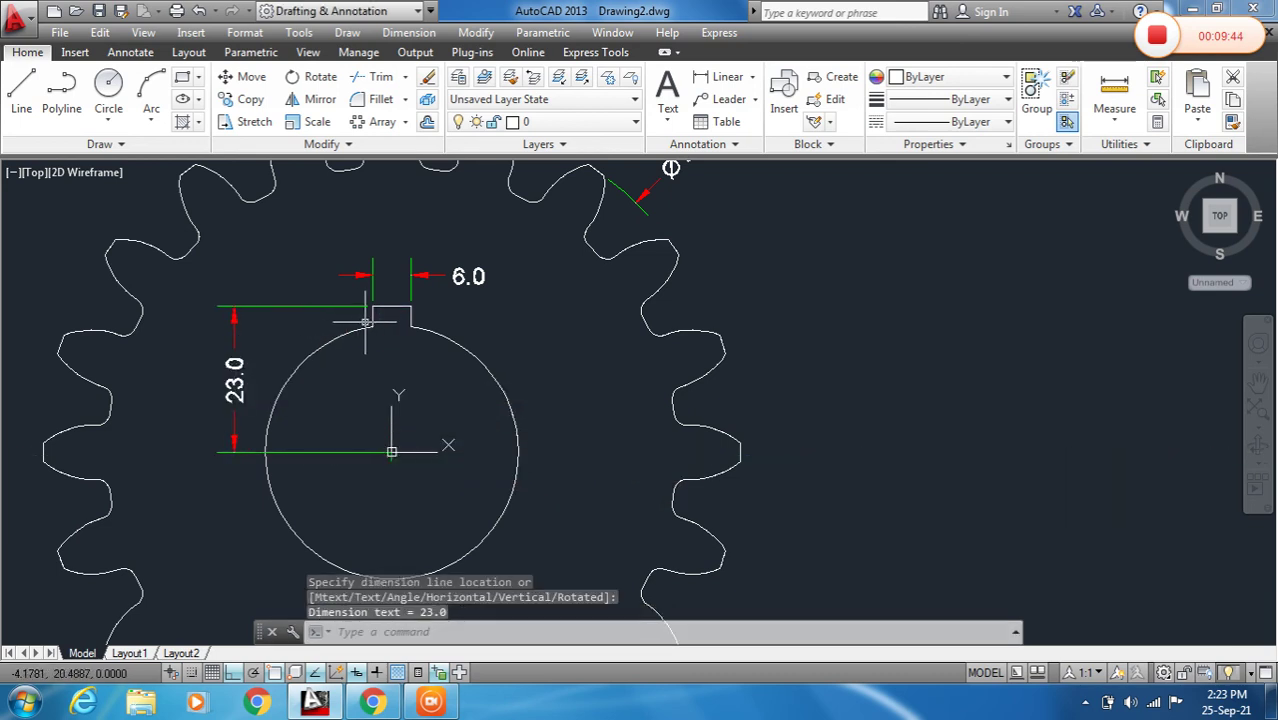
{"action": "scroll", "coordinate": [415, 308], "scroll_direction": "down", "scroll_amount": 1}
{"action": "scroll", "coordinate": [423, 341], "scroll_direction": "up", "scroll_amount": 1}
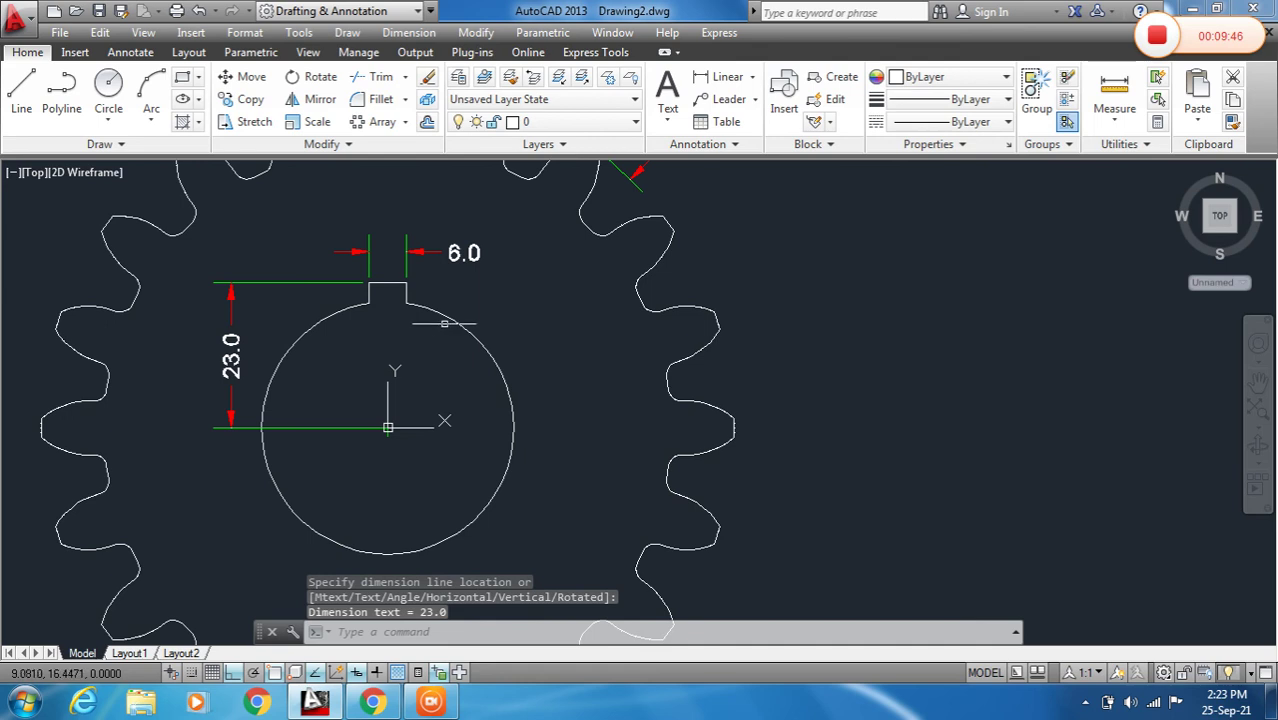
{"action": "left_click", "coordinate": [752, 77]}
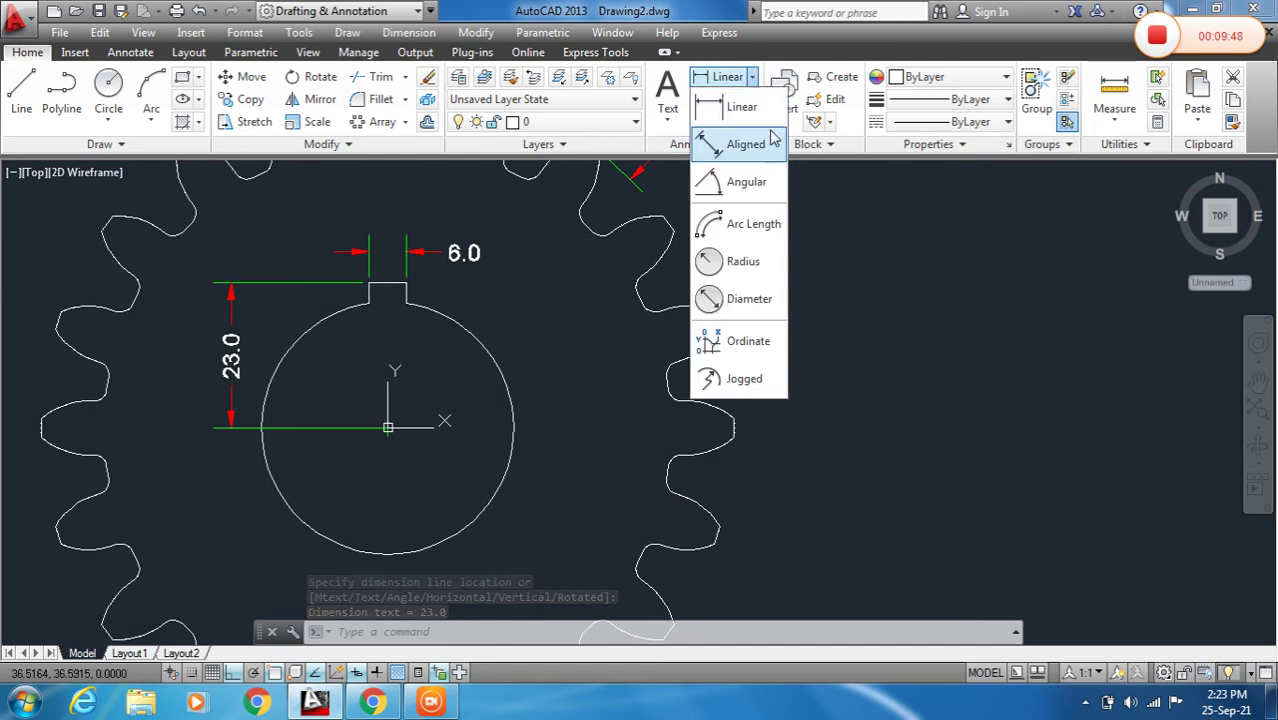
{"action": "left_click", "coordinate": [745, 298]}
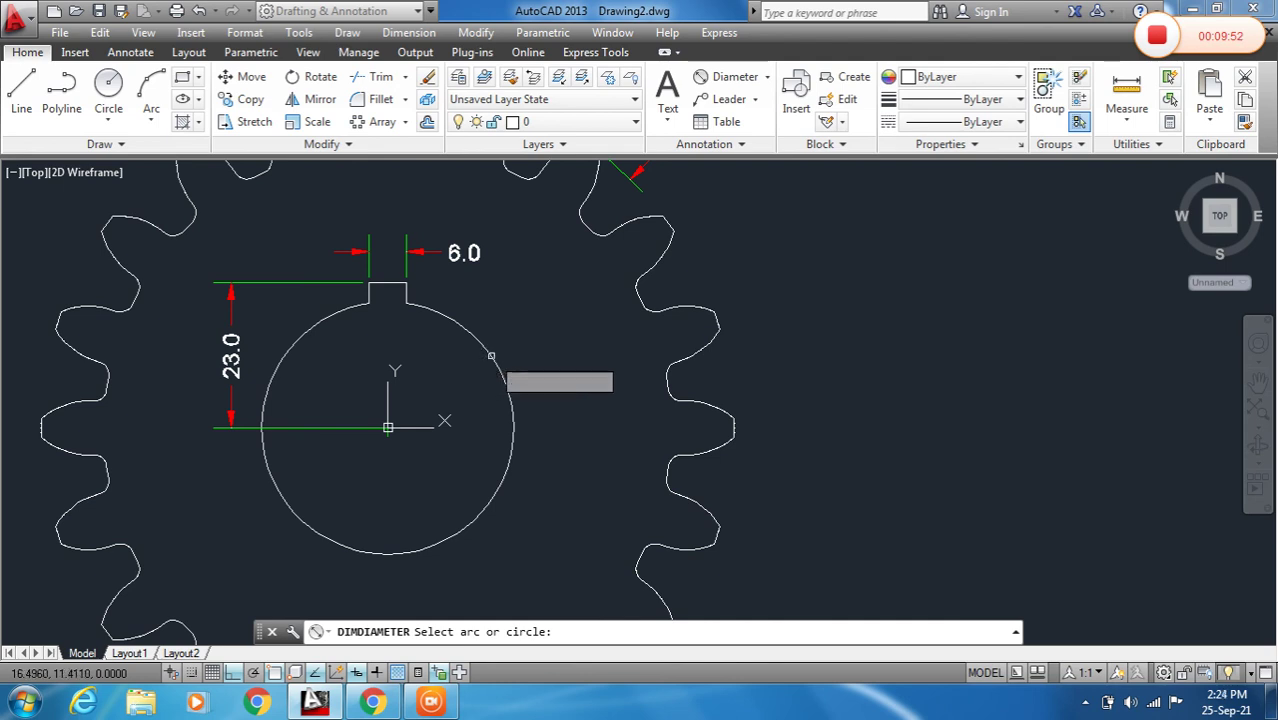
{"action": "left_click", "coordinate": [491, 356]}
{"action": "key", "text": "Escape"}
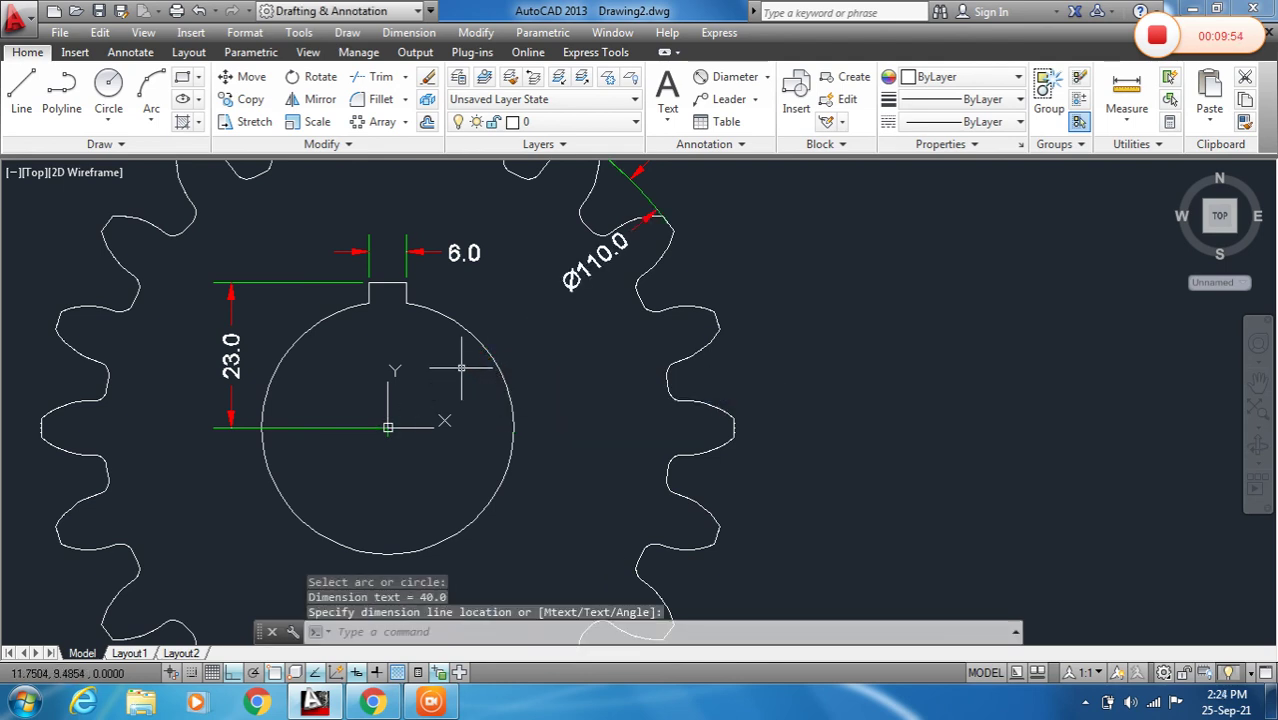
{"action": "left_click", "coordinate": [614, 256]}
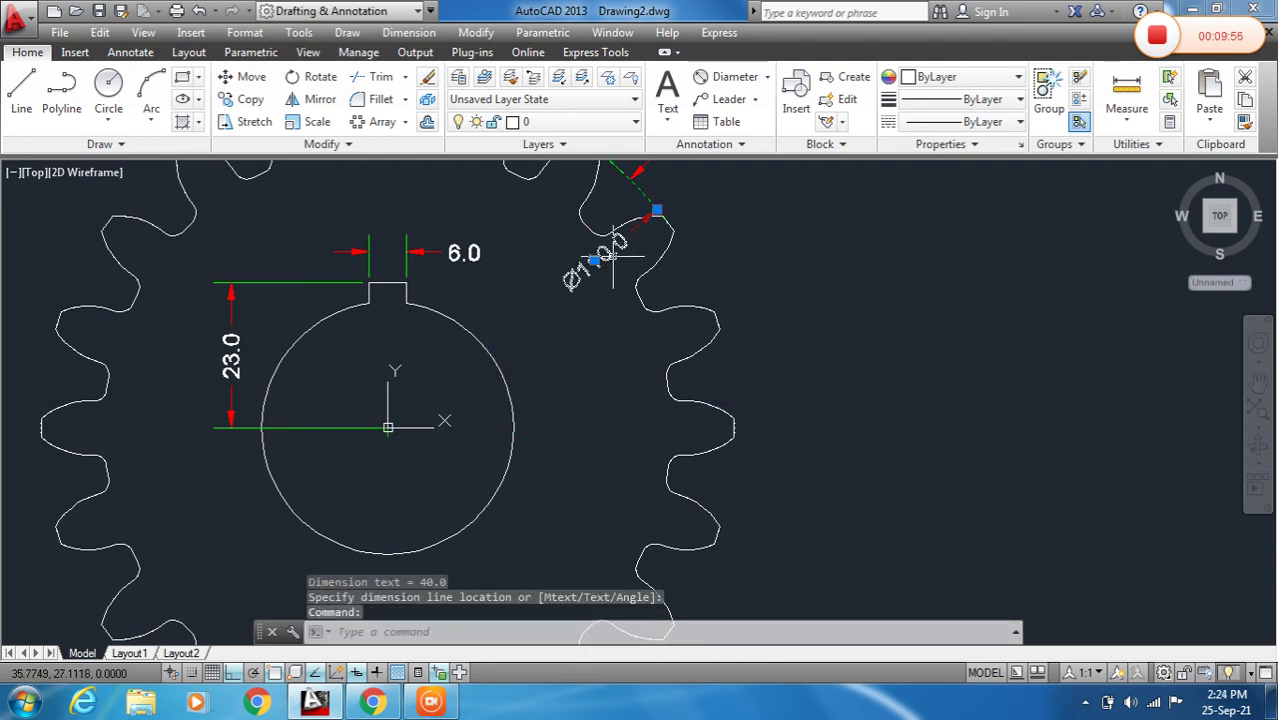
{"action": "key", "text": "Delete"}
{"action": "scroll", "coordinate": [628, 262], "scroll_direction": "down", "scroll_amount": 5}
{"action": "scroll", "coordinate": [635, 280], "scroll_direction": "up", "scroll_amount": 4}
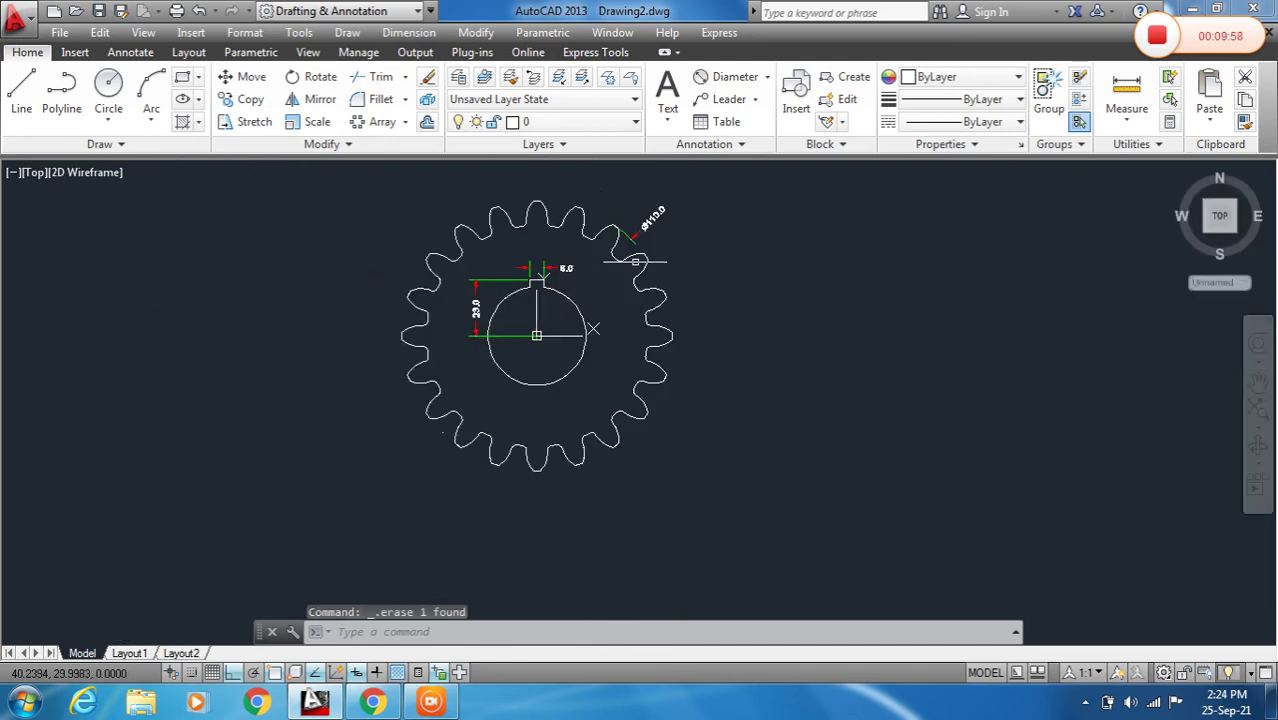
{"action": "middle_click_drag", "start_coordinate": [614, 263], "coordinate": [583, 265]}
Shade the gear in Realistic style and turn to an isometric view.
{"action": "left_click", "coordinate": [99, 174]}
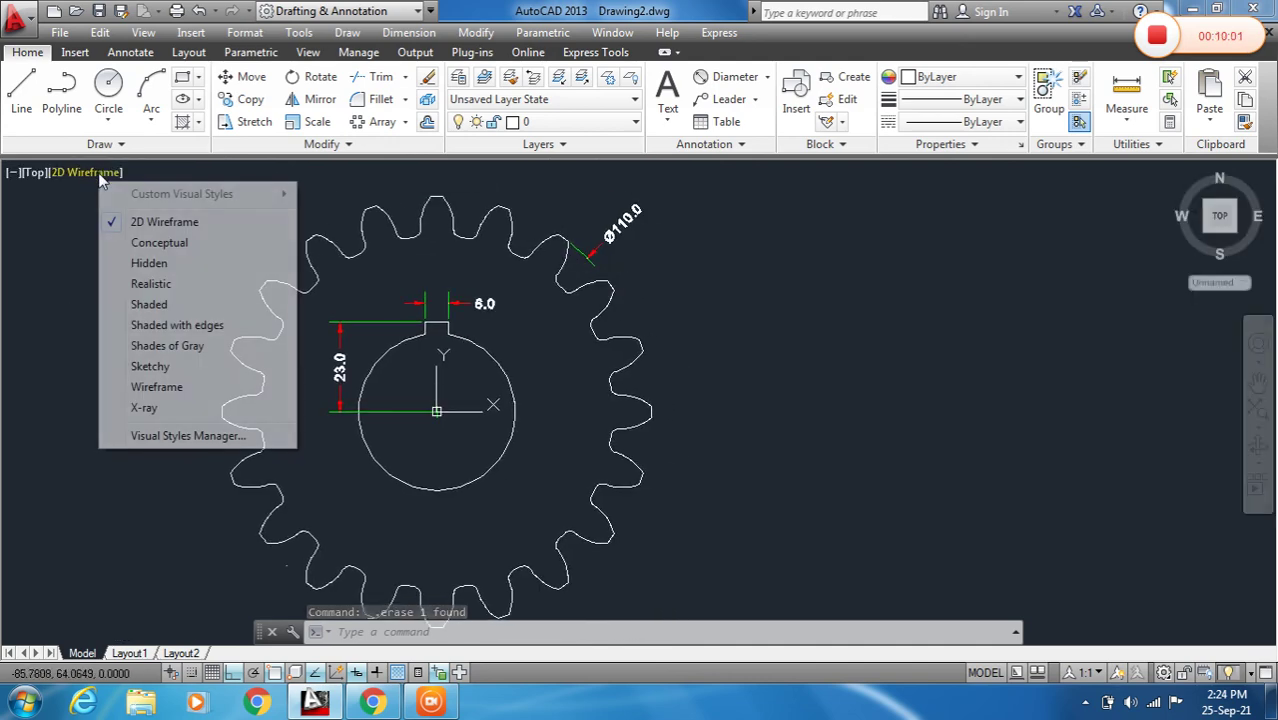
{"action": "left_click", "coordinate": [166, 285]}
{"action": "scroll", "coordinate": [451, 285], "scroll_direction": "down", "scroll_amount": 3}
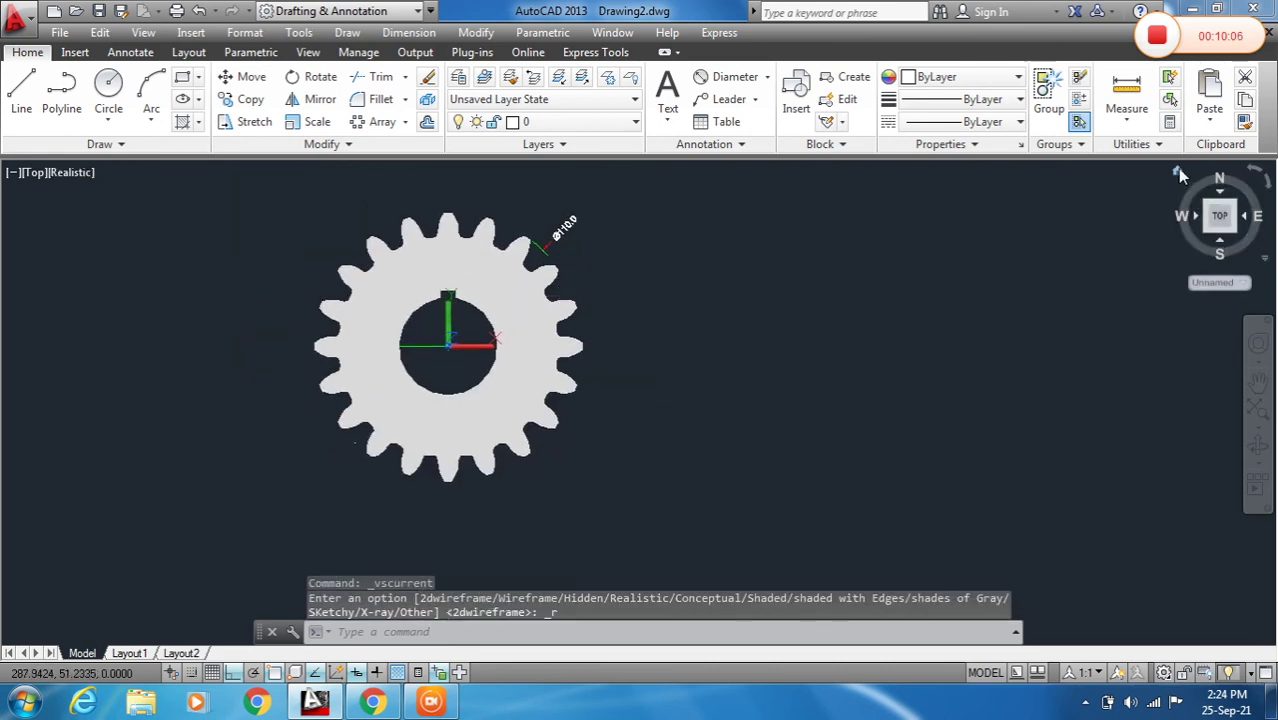
{"action": "left_click", "coordinate": [1200, 190]}
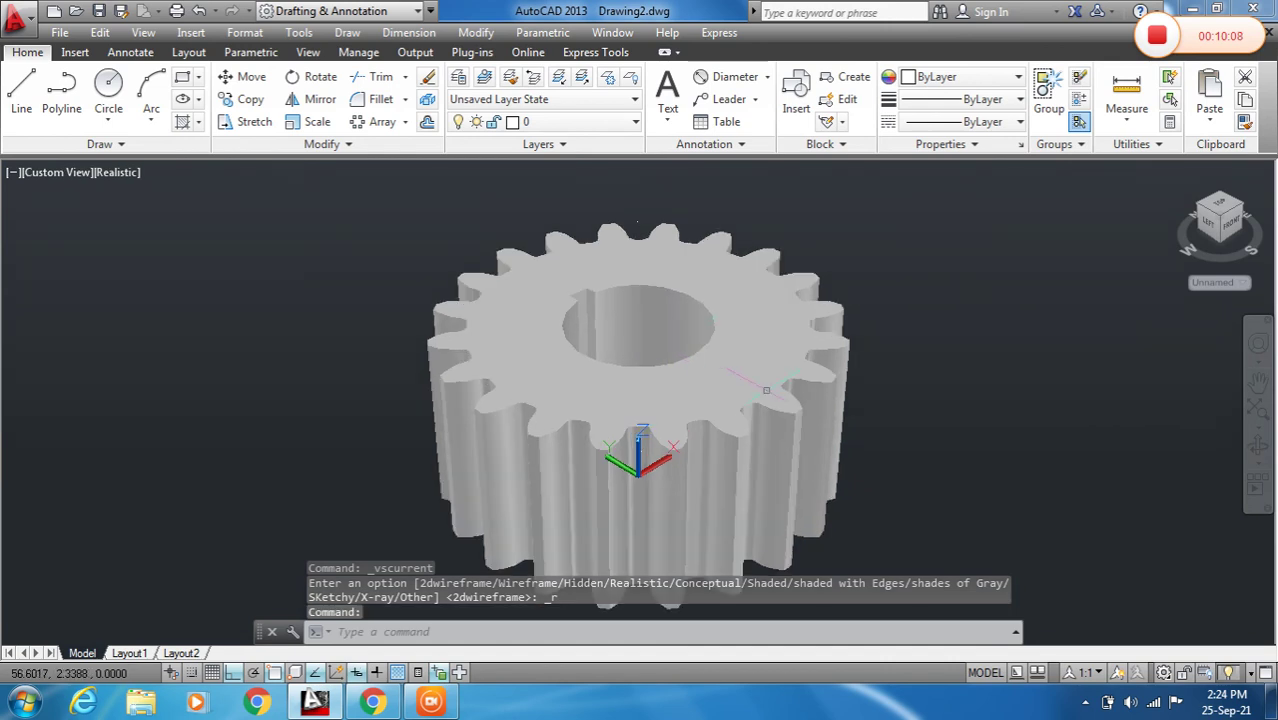